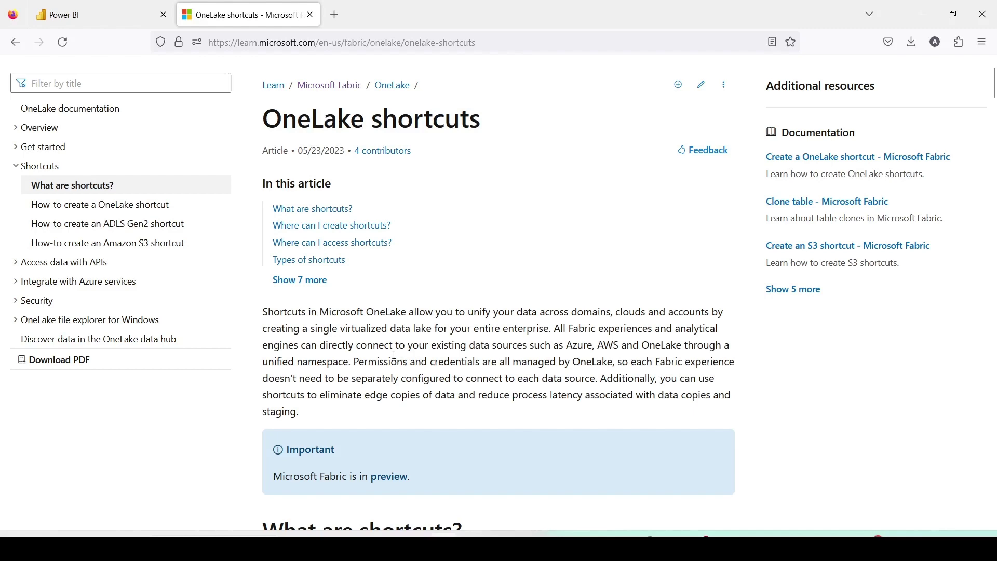
Read the OneLake shortcuts article's sections on what shortcuts are and how they are created in a Lakehouse's Tables and Files folders
{"action": "scroll", "coordinate": [396, 359], "scroll_direction": "down", "scroll_amount": 3}
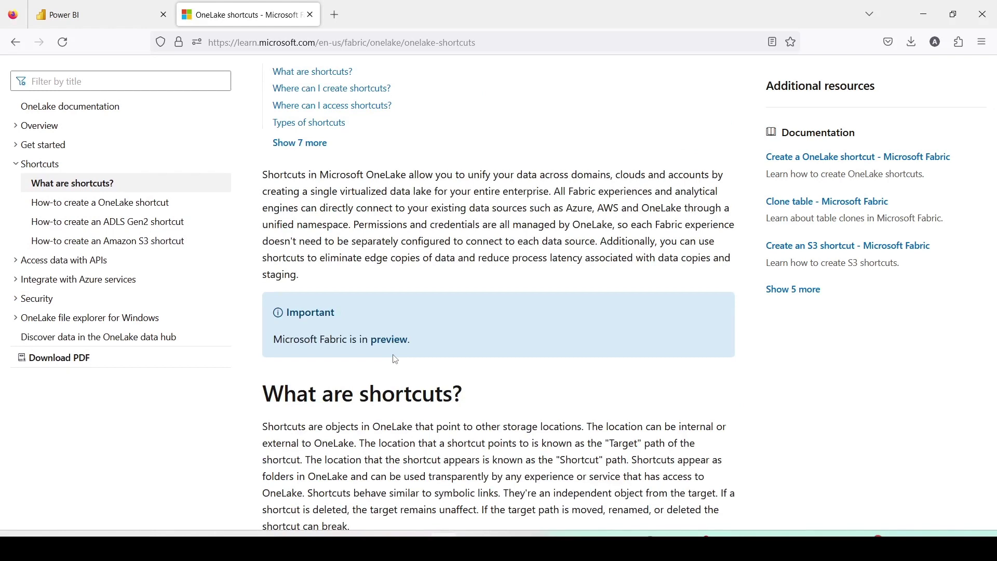
{"action": "scroll", "coordinate": [395, 249], "scroll_direction": "down", "scroll_amount": 3}
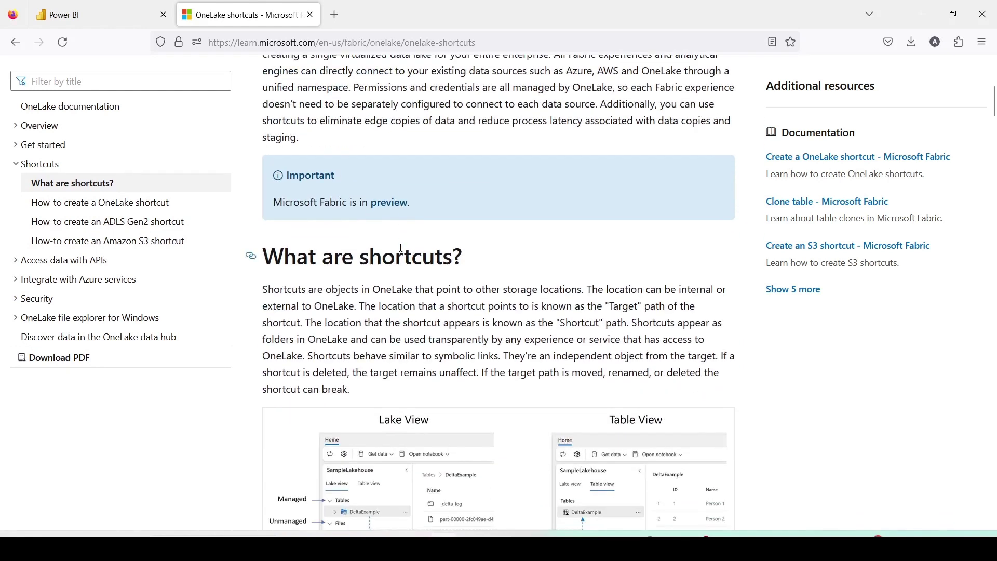
{"action": "scroll", "coordinate": [390, 265], "scroll_direction": "down", "scroll_amount": 1}
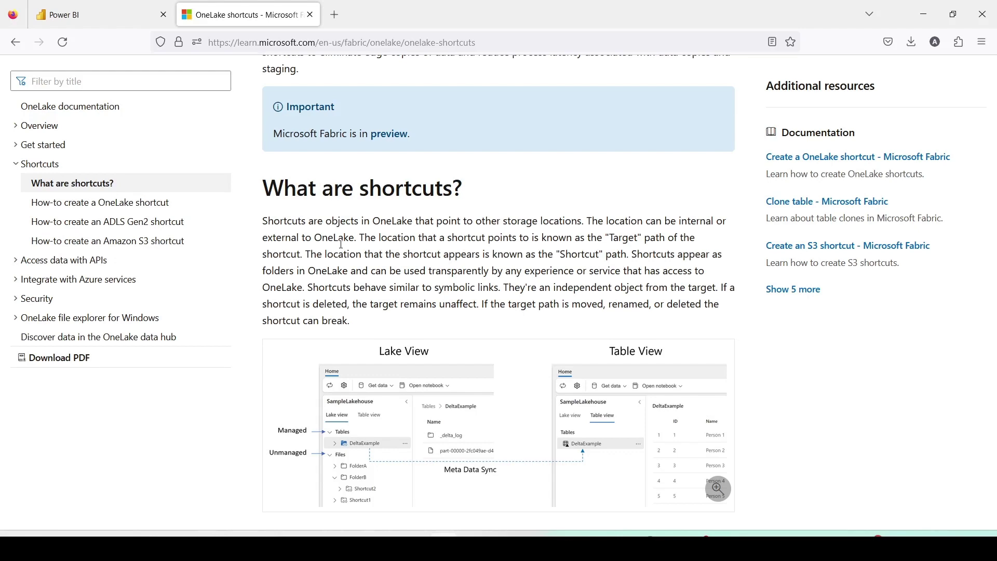
{"action": "scroll", "coordinate": [513, 210], "scroll_direction": "down", "scroll_amount": 5}
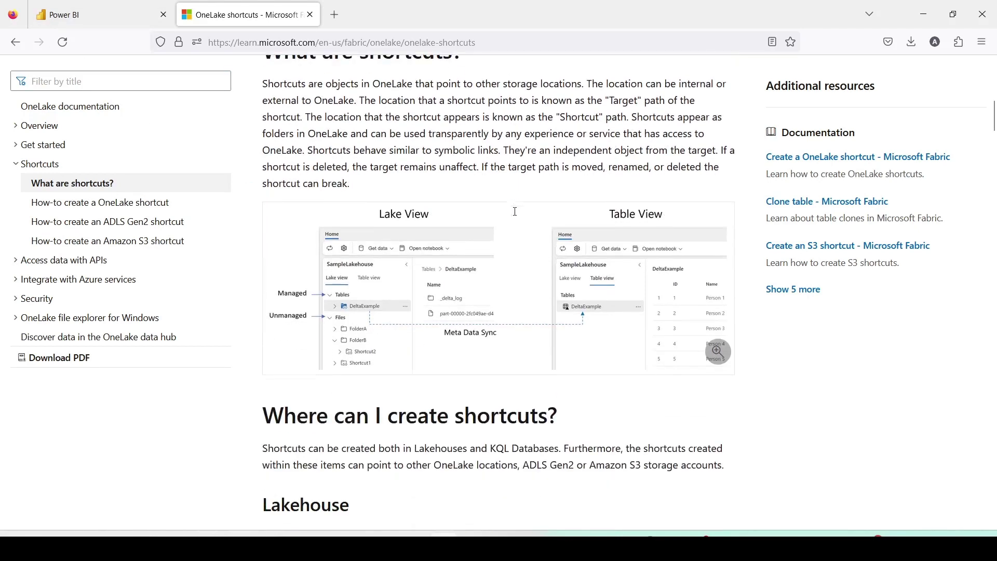
{"action": "scroll", "coordinate": [514, 212], "scroll_direction": "down", "scroll_amount": 1}
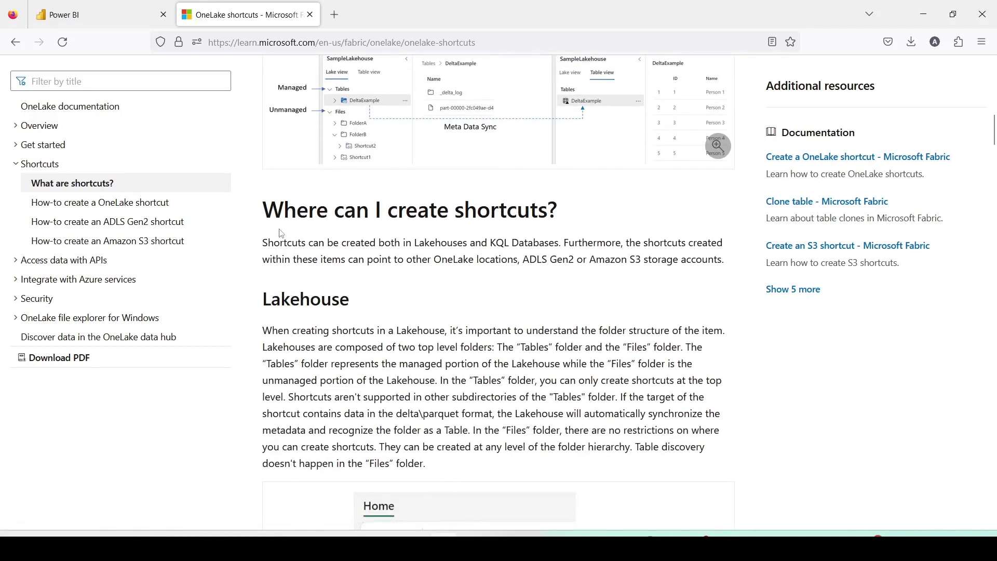
{"action": "scroll", "coordinate": [465, 233], "scroll_direction": "down", "scroll_amount": 8}
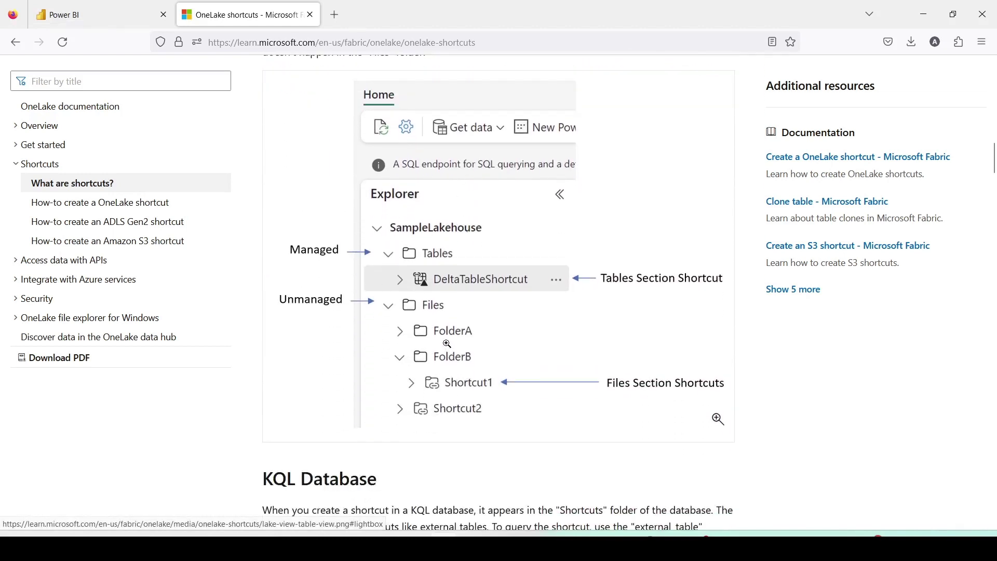
{"action": "scroll", "coordinate": [424, 290], "scroll_direction": "down", "scroll_amount": 4}
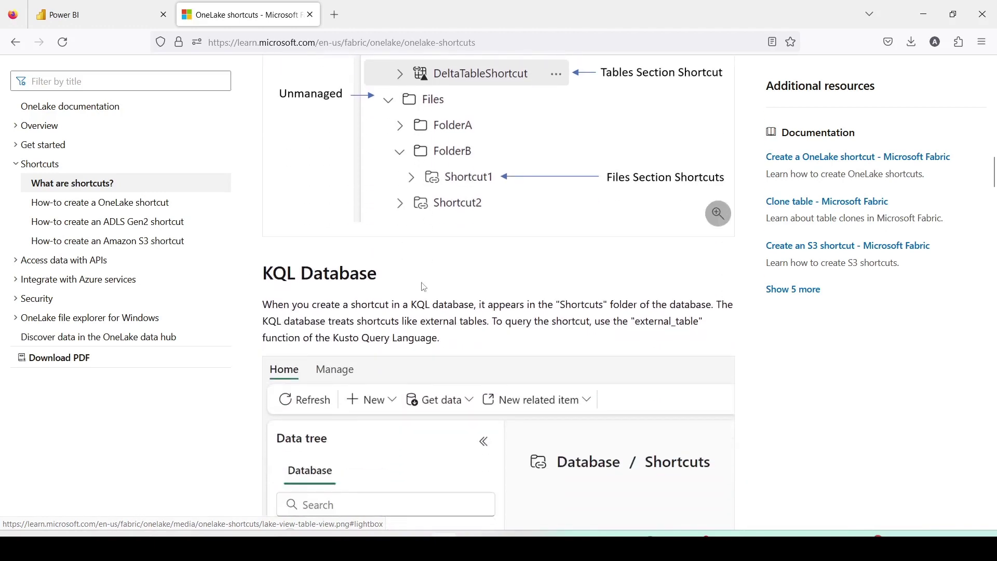
{"action": "scroll", "coordinate": [398, 246], "scroll_direction": "up", "scroll_amount": 3}
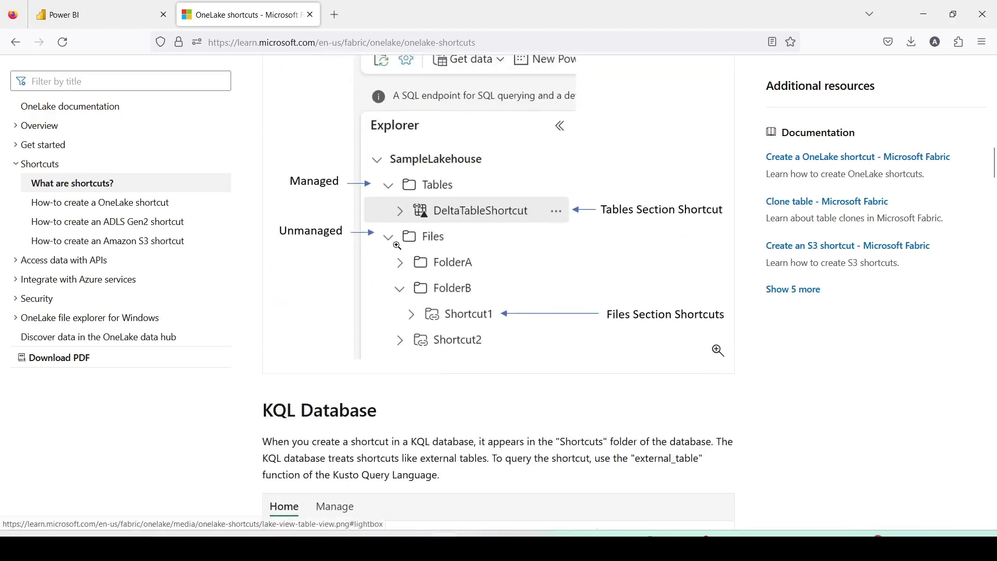
{"action": "scroll", "coordinate": [397, 247], "scroll_direction": "up", "scroll_amount": 2}
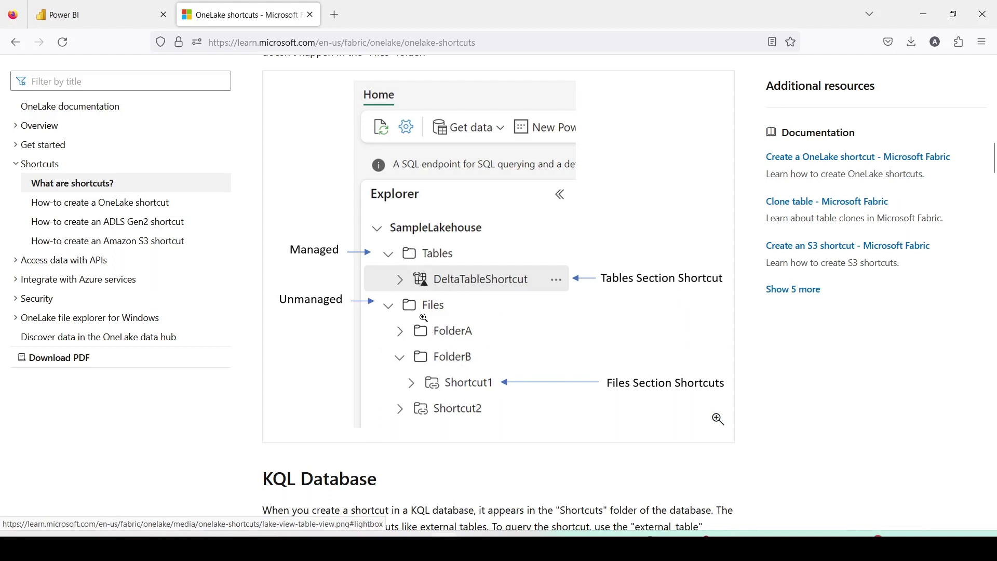
Read the article's sections on KQL Database shortcuts, where shortcuts can be accessed, including the Spark code samples, and the types of shortcuts
{"action": "scroll", "coordinate": [423, 318], "scroll_direction": "down", "scroll_amount": 6}
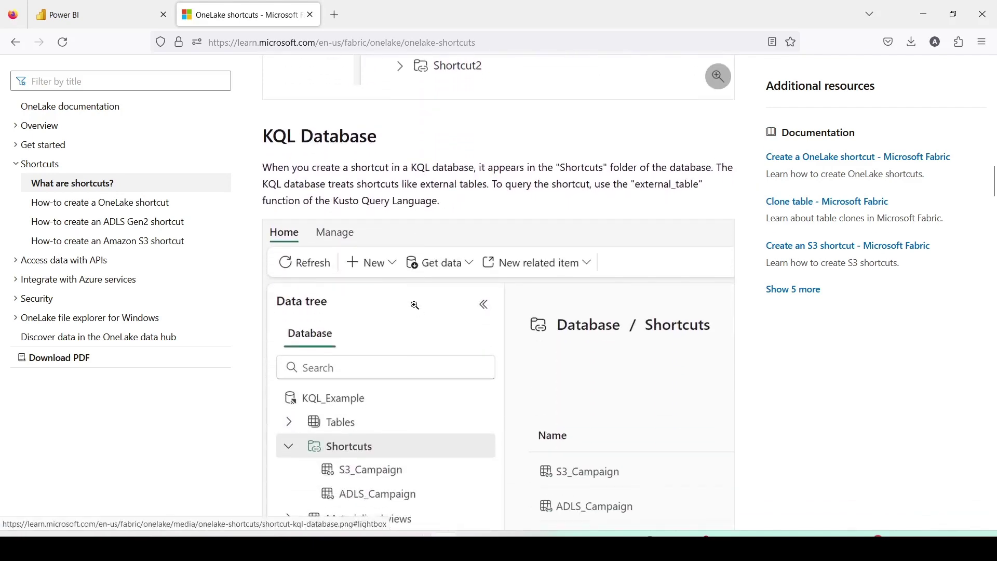
{"action": "scroll", "coordinate": [396, 285], "scroll_direction": "down", "scroll_amount": 1}
{"action": "scroll", "coordinate": [425, 290], "scroll_direction": "down", "scroll_amount": 4}
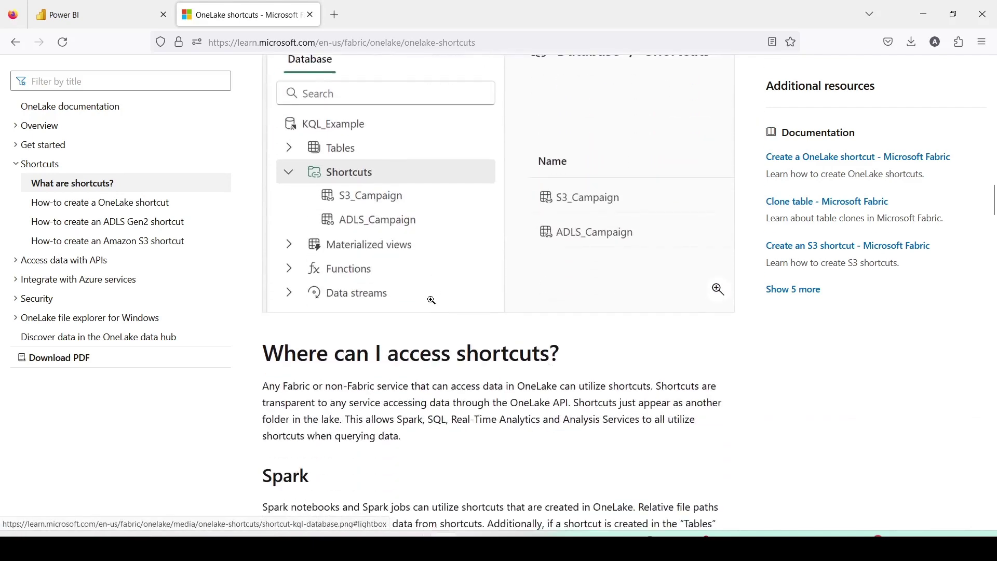
{"action": "scroll", "coordinate": [431, 301], "scroll_direction": "down", "scroll_amount": 5}
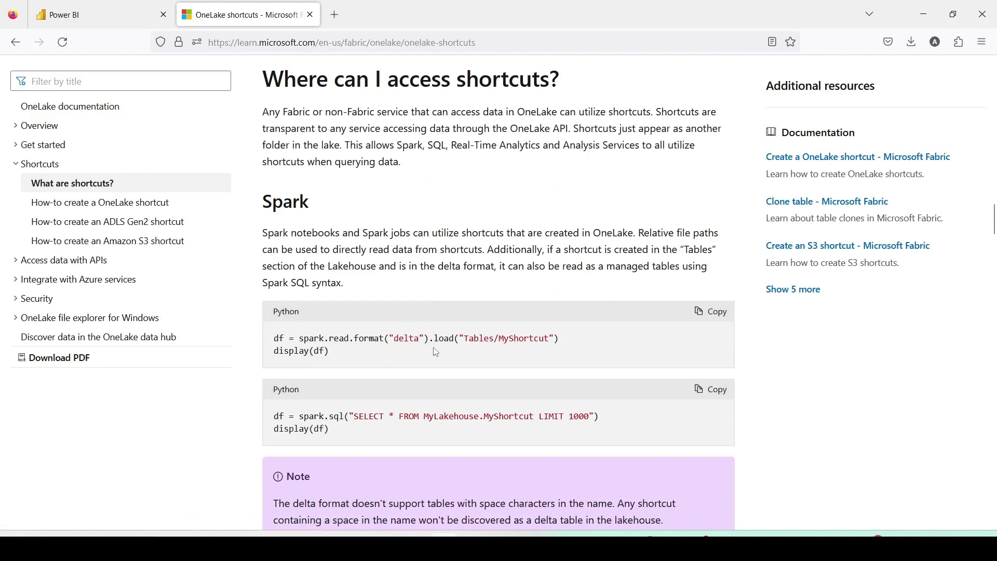
{"action": "double_click", "coordinate": [512, 343]}
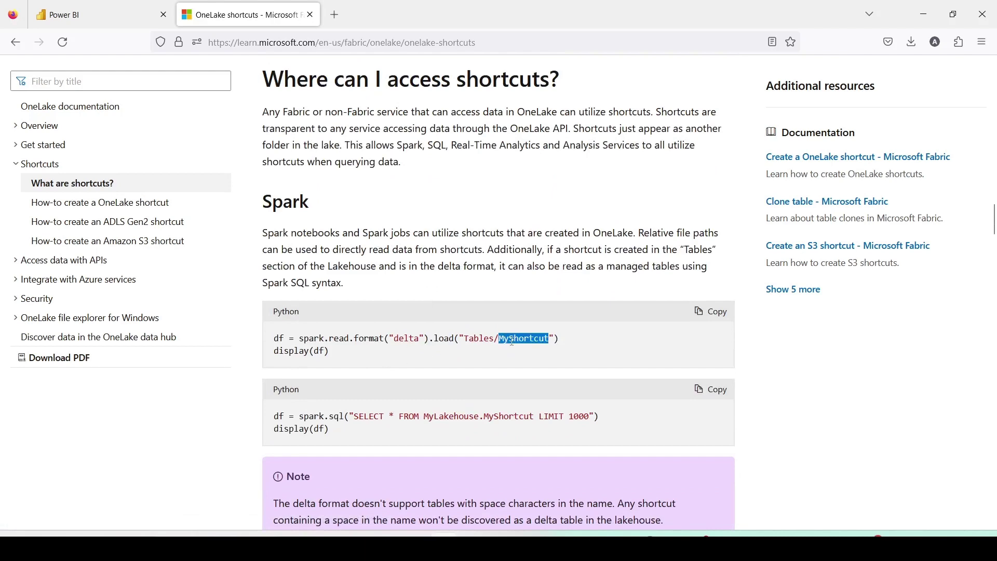
{"action": "scroll", "coordinate": [454, 323], "scroll_direction": "down", "scroll_amount": 3}
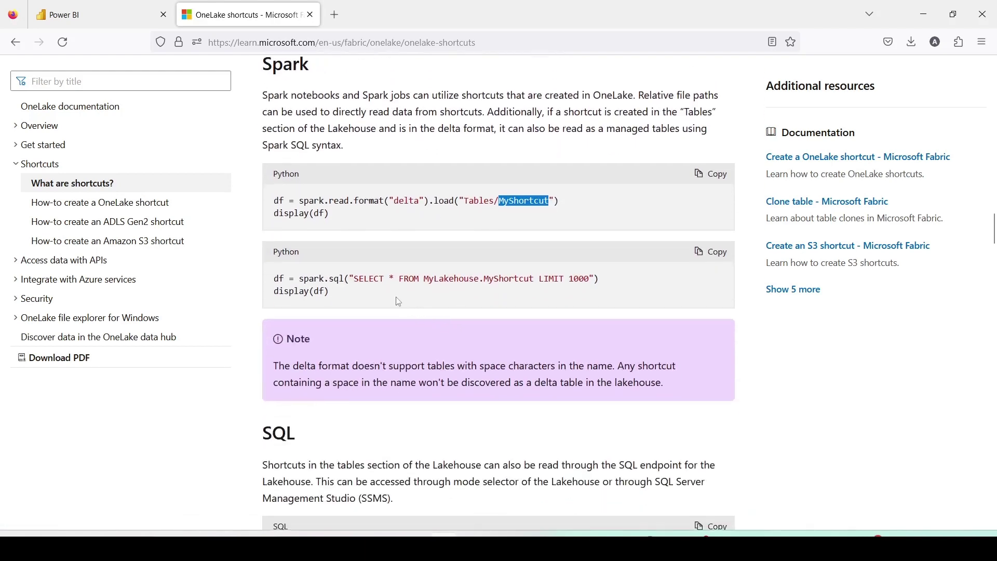
{"action": "scroll", "coordinate": [398, 302], "scroll_direction": "down", "scroll_amount": 3}
{"action": "scroll", "coordinate": [398, 302], "scroll_direction": "down", "scroll_amount": 12}
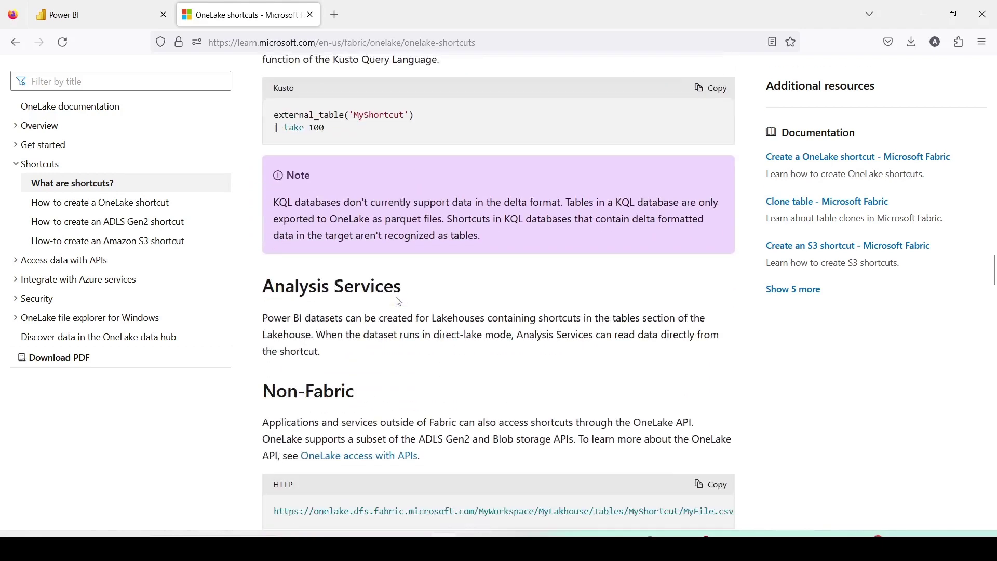
{"action": "scroll", "coordinate": [398, 302], "scroll_direction": "down", "scroll_amount": 3}
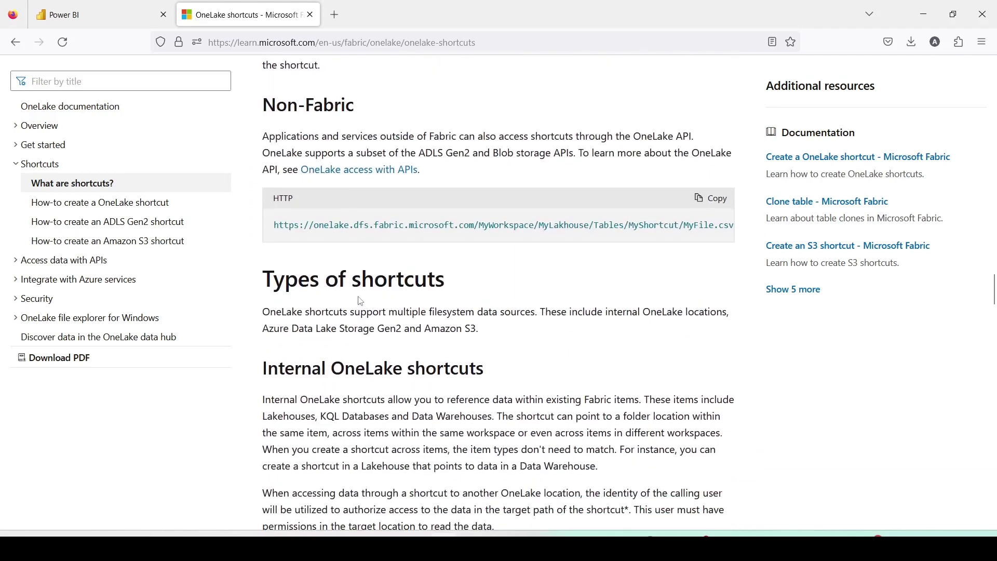
Switch to Power BI and open the 02-FabricHindi workspace
{"action": "left_click", "coordinate": [62, 7]}
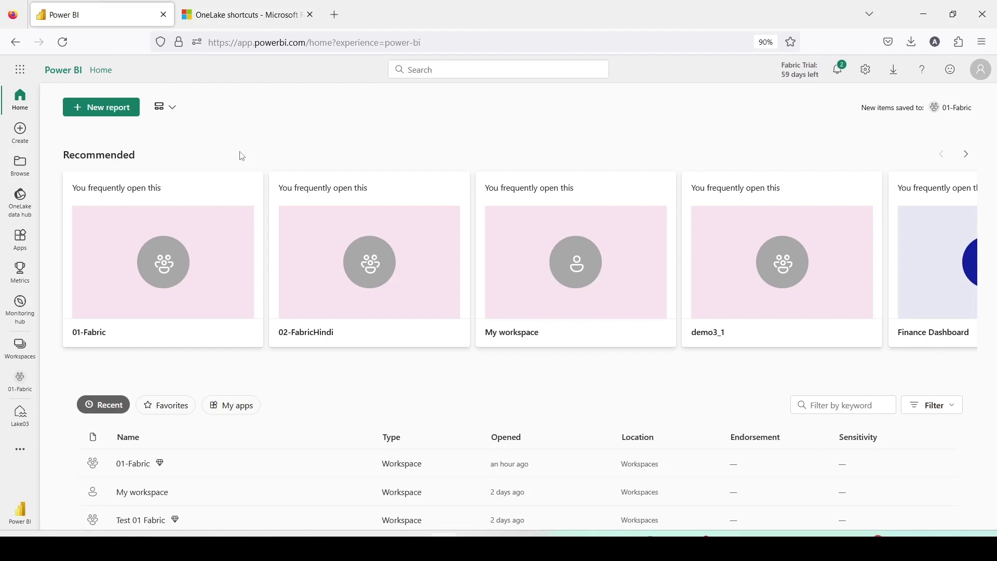
{"action": "scroll", "coordinate": [242, 152], "scroll_direction": "down", "scroll_amount": 3}
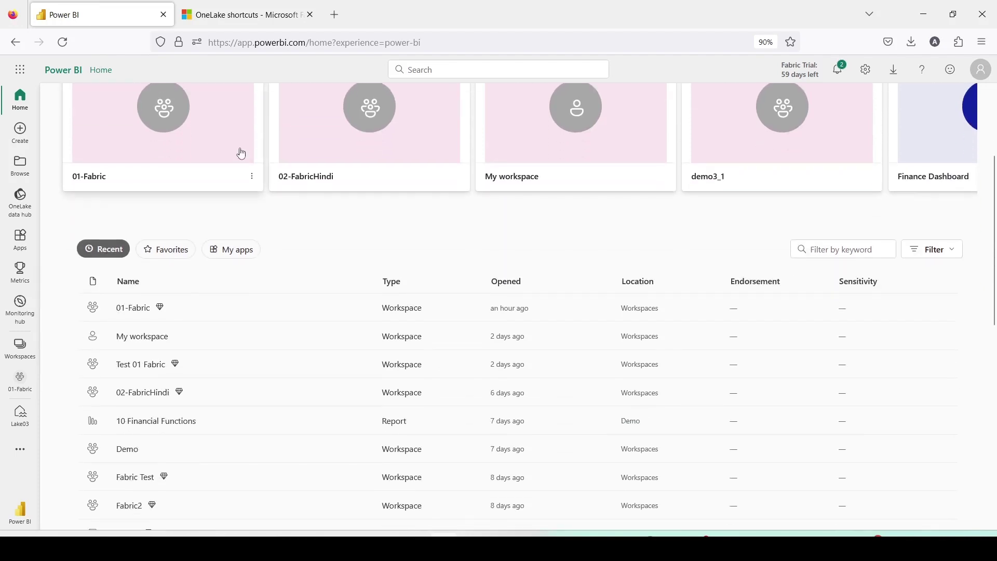
{"action": "scroll", "coordinate": [227, 126], "scroll_direction": "up", "scroll_amount": 3}
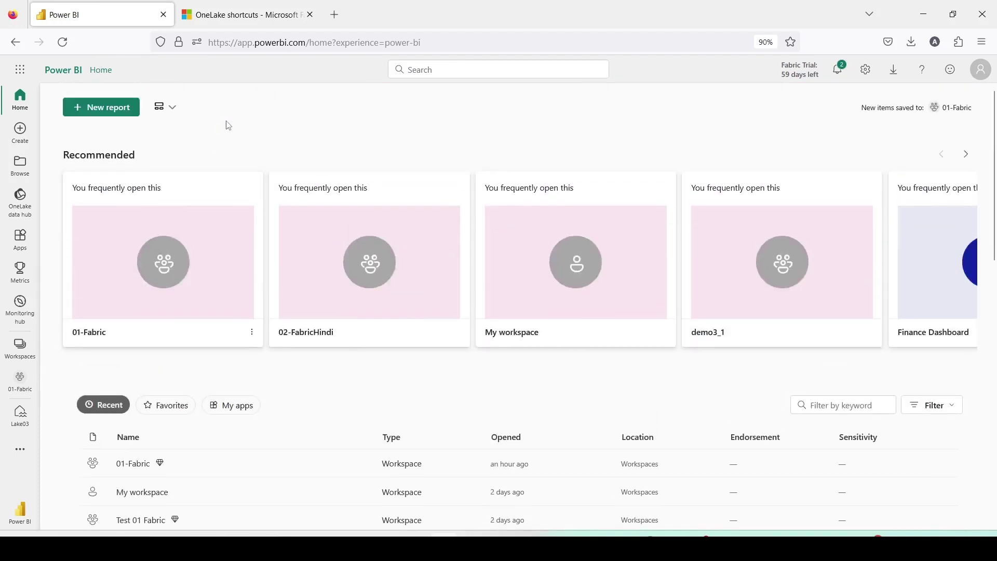
{"action": "mouse_move", "coordinate": [182, 32]}
{"action": "left_mouse_down"}
{"action": "mouse_move", "coordinate": [429, 57]}
{"action": "mouse_move", "coordinate": [247, 18]}
{"action": "mouse_move", "coordinate": [200, 42]}
{"action": "left_mouse_up"}
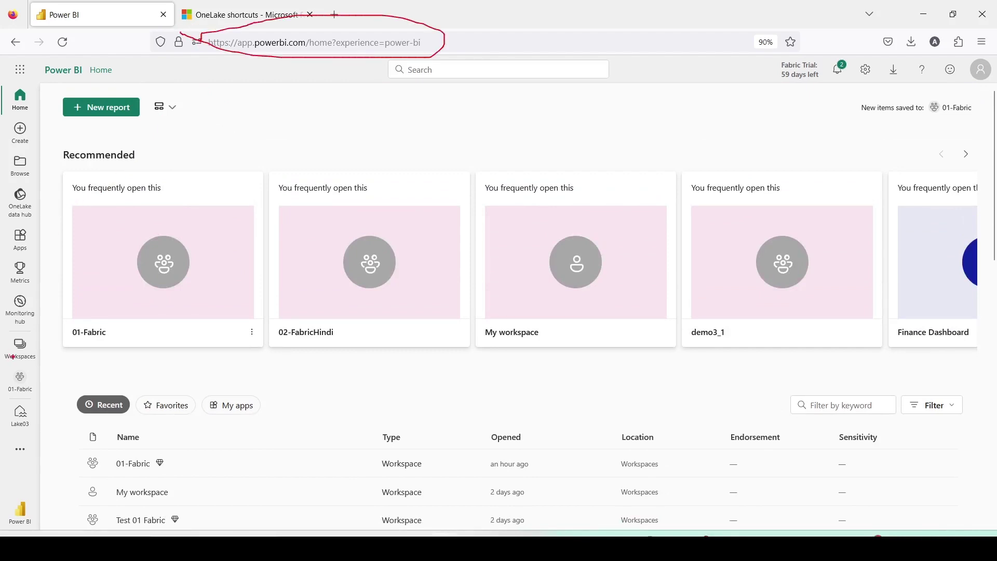
{"action": "left_click_drag", "start_coordinate": [18, 345], "coordinate": [244, 46]}
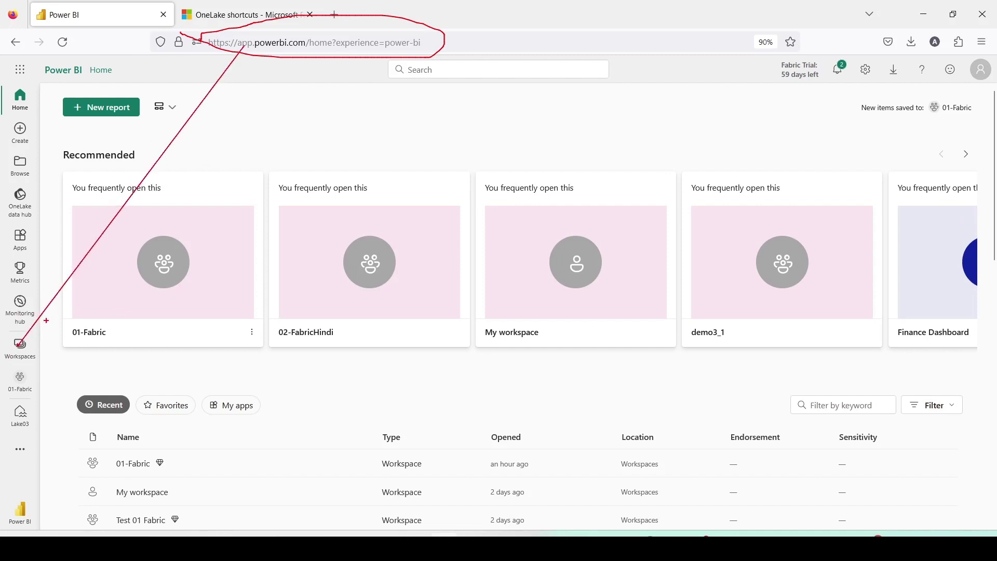
{"action": "key", "text": "Escape"}
{"action": "left_click", "coordinate": [16, 353]}
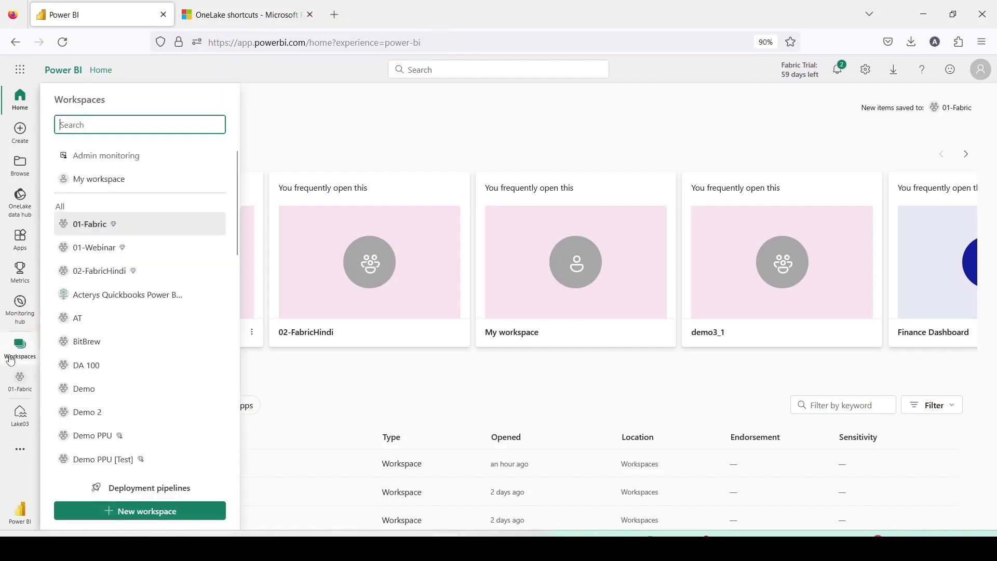
{"action": "left_click", "coordinate": [91, 270]}
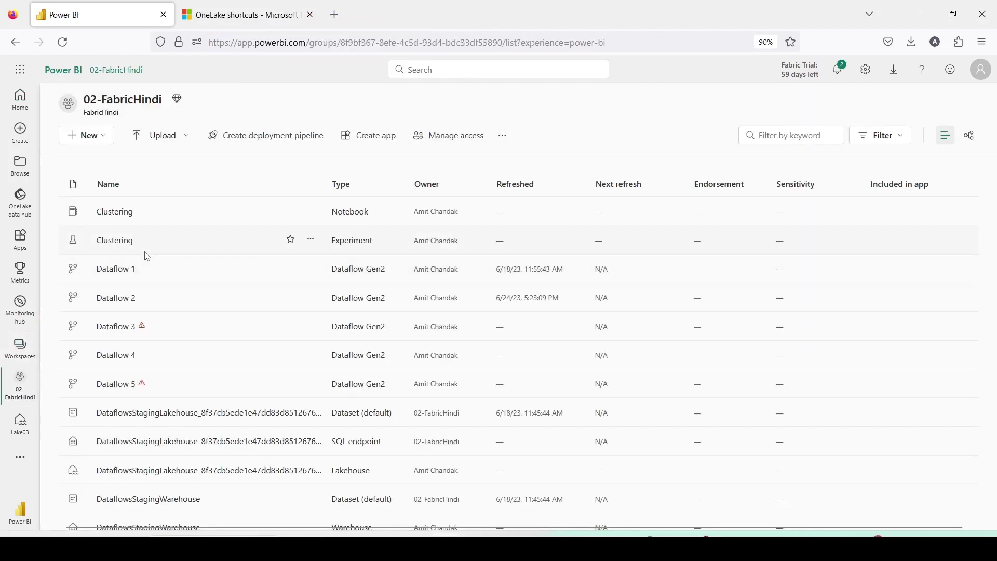
Find the WH2 warehouse in the workspace's item list and open it
{"action": "scroll", "coordinate": [148, 262], "scroll_direction": "down", "scroll_amount": 4}
{"action": "scroll", "coordinate": [147, 258], "scroll_direction": "down", "scroll_amount": 10}
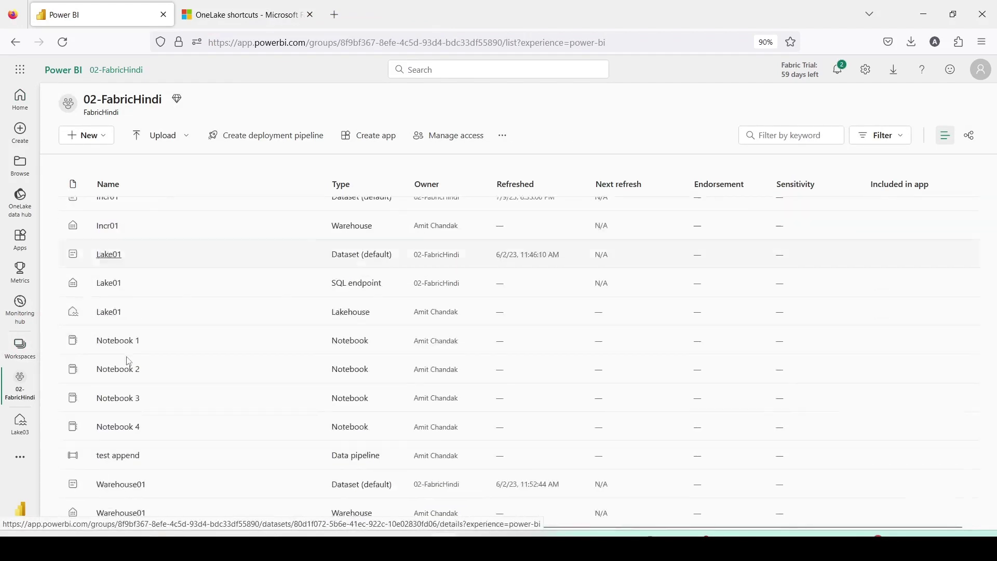
{"action": "scroll", "coordinate": [109, 311], "scroll_direction": "up", "scroll_amount": 3}
{"action": "scroll", "coordinate": [109, 311], "scroll_direction": "up", "scroll_amount": 3}
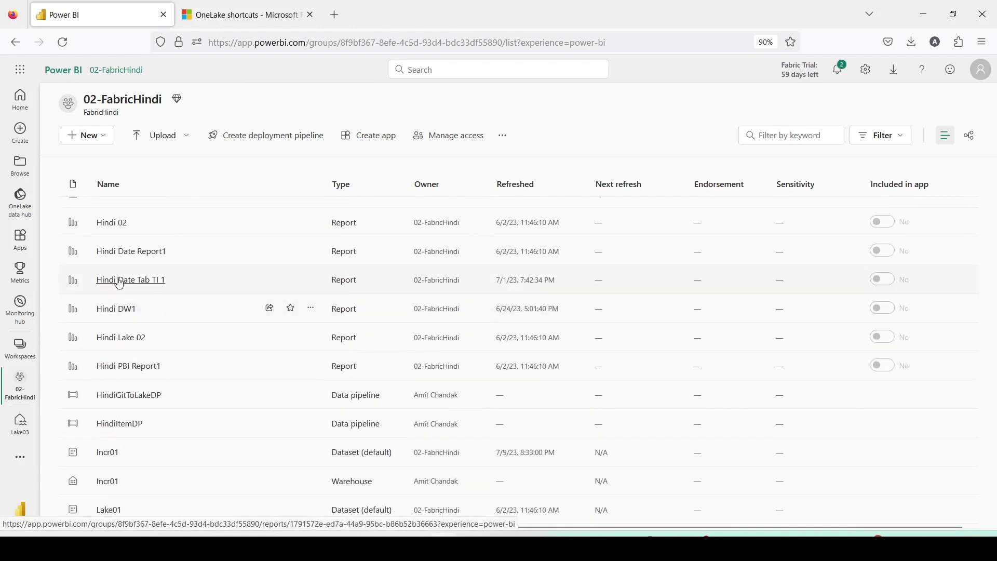
{"action": "scroll", "coordinate": [122, 290], "scroll_direction": "up", "scroll_amount": 3}
{"action": "scroll", "coordinate": [124, 300], "scroll_direction": "down", "scroll_amount": 5}
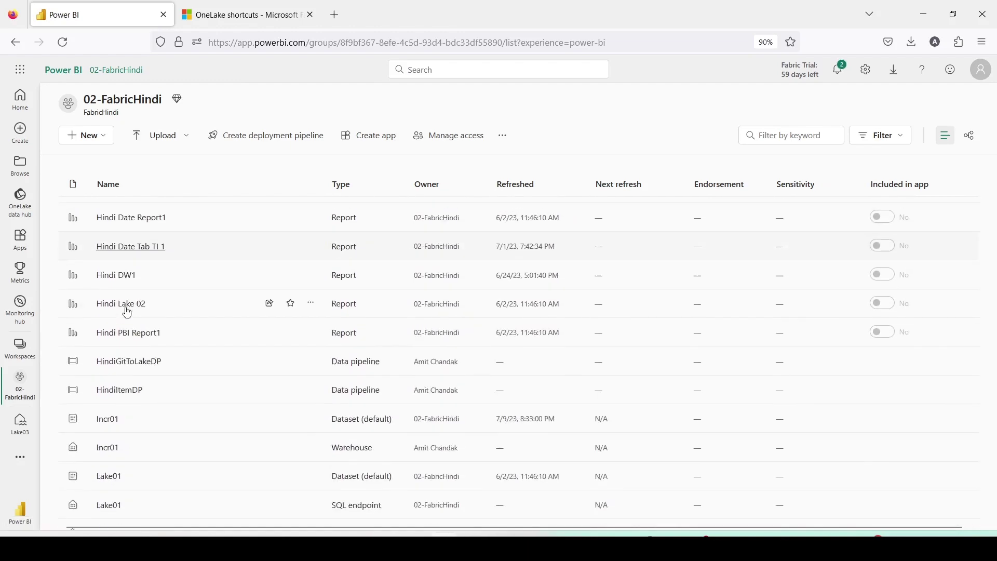
{"action": "scroll", "coordinate": [134, 393], "scroll_direction": "down", "scroll_amount": 5}
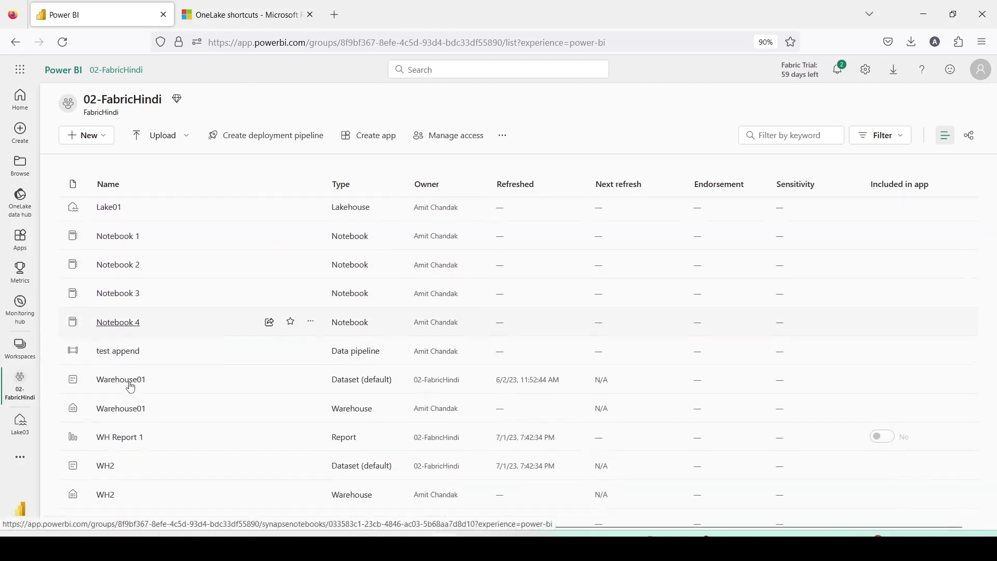
{"action": "scroll", "coordinate": [120, 440], "scroll_direction": "down", "scroll_amount": 1}
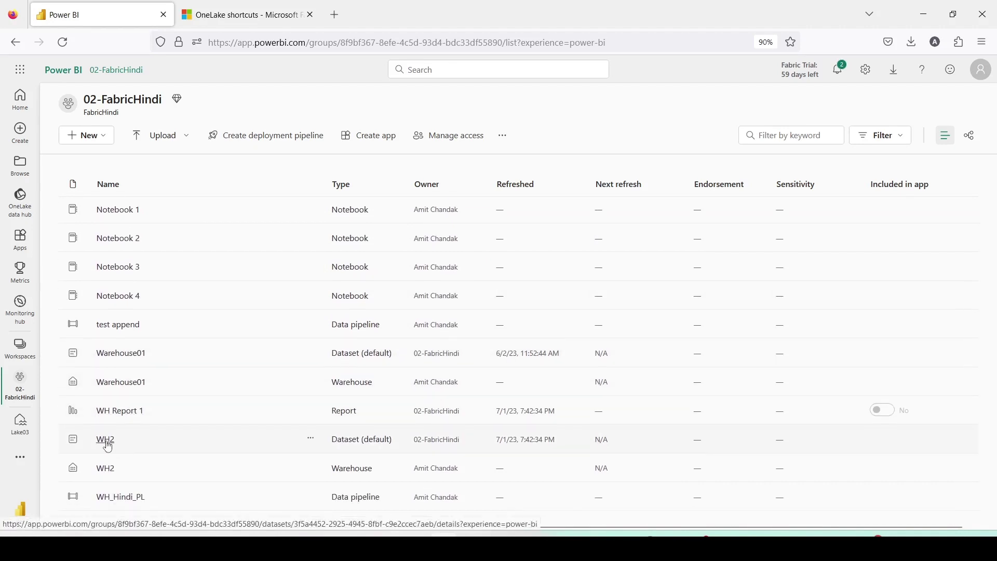
{"action": "left_click", "coordinate": [105, 470]}
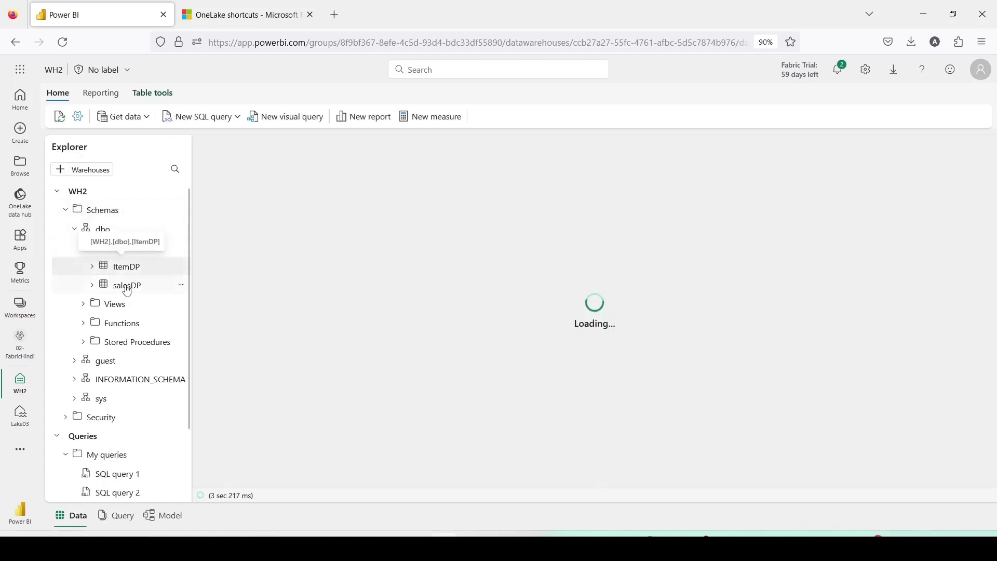
Query the top 100 rows of the ItemDP table in the dbo schema and select the whole generated SQL statement
{"action": "right_click", "coordinate": [126, 267]}
{"action": "mouse_move", "coordinate": [179, 275]}
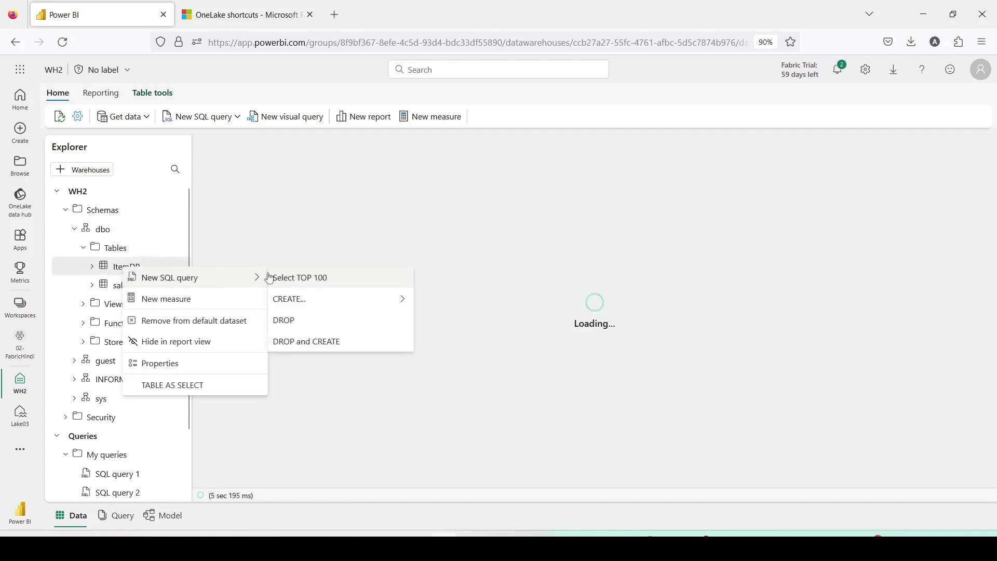
{"action": "left_click", "coordinate": [305, 279]}
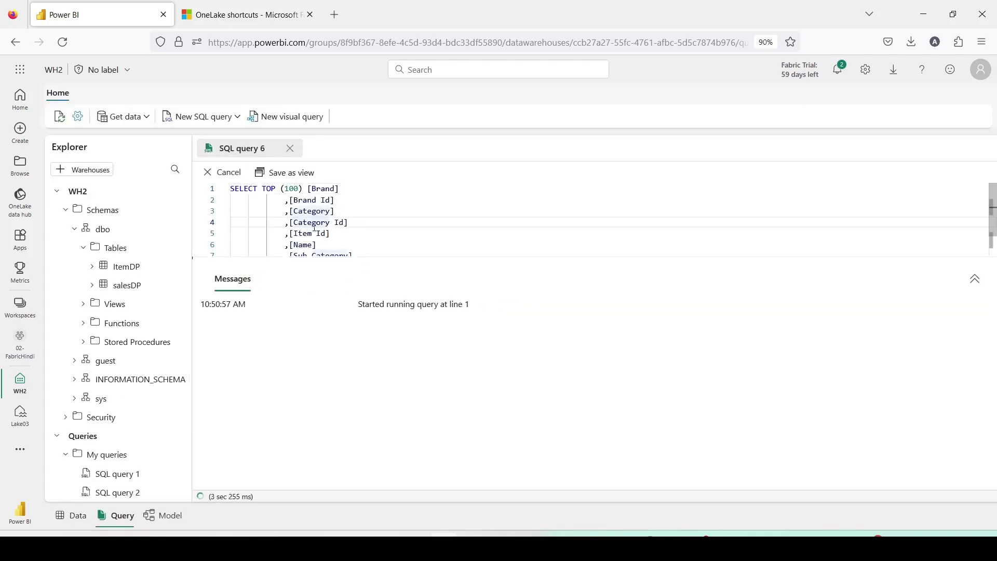
{"action": "key", "text": "ctrl+a"}
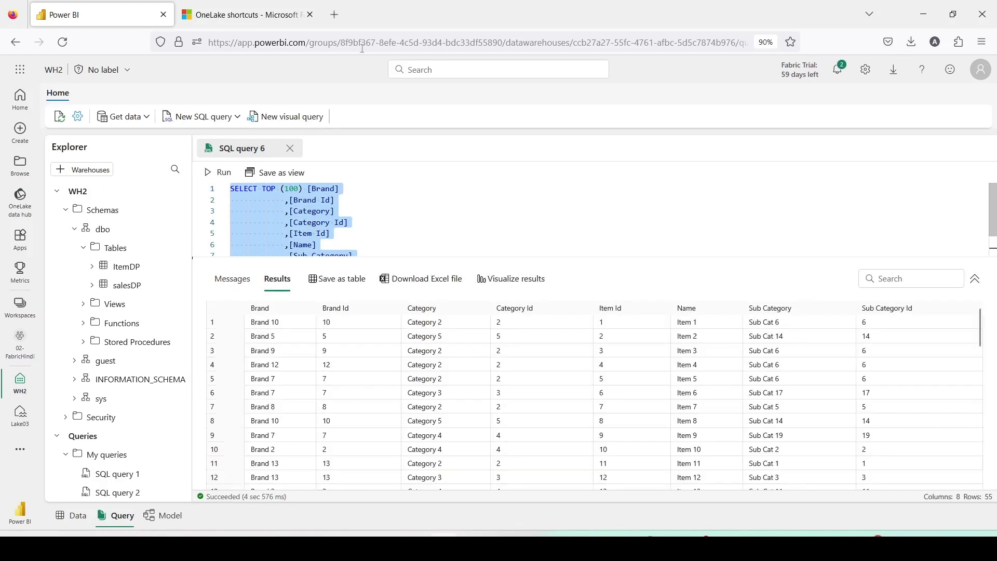
Open app.powerbi.com in a new browser tab and go to the 02-FabricHindi workspace
{"action": "left_click", "coordinate": [341, 17]}
{"action": "type", "text": "app.powerbi.com/"}
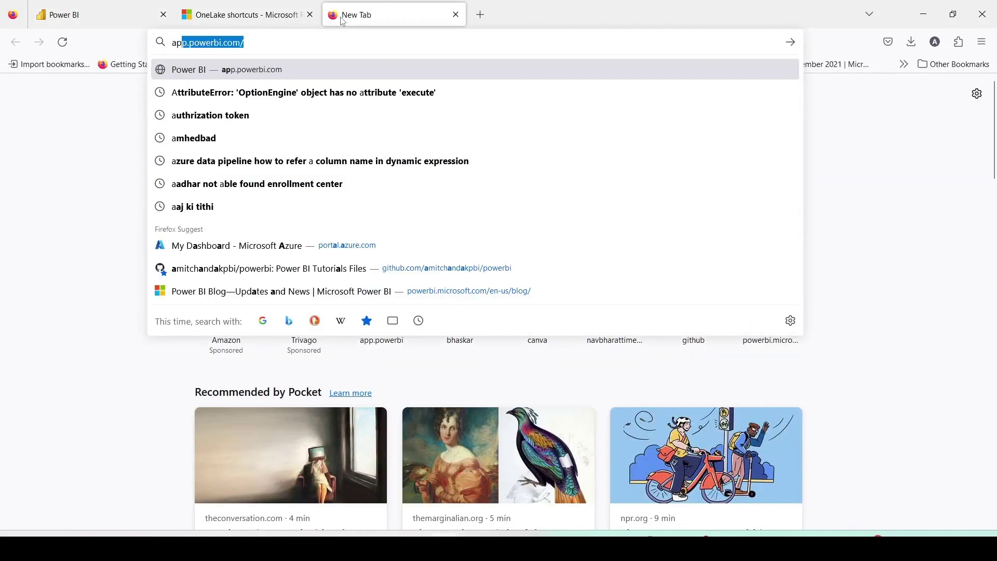
{"action": "key", "text": "Return"}
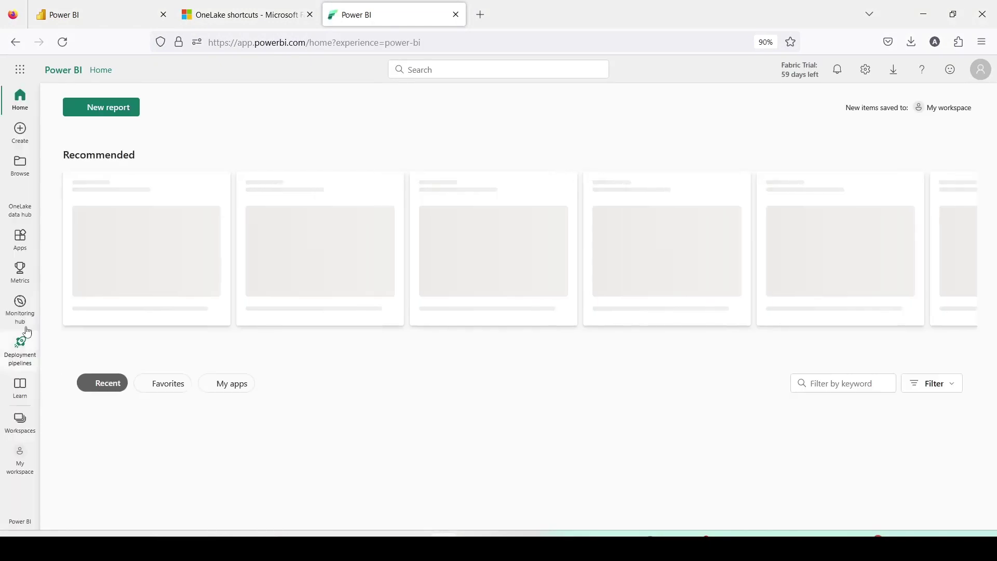
{"action": "left_click", "coordinate": [23, 425]}
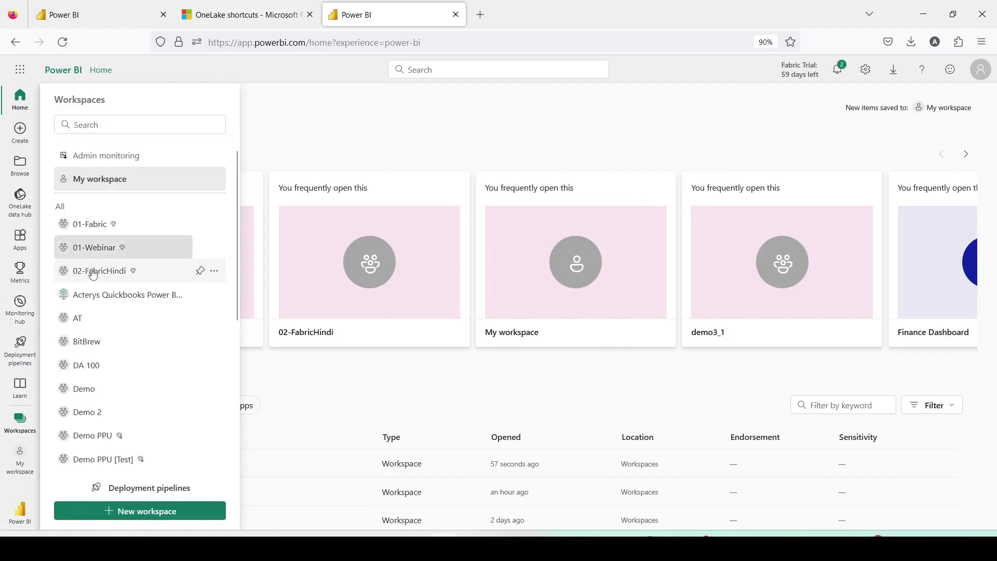
{"action": "left_click", "coordinate": [91, 271]}
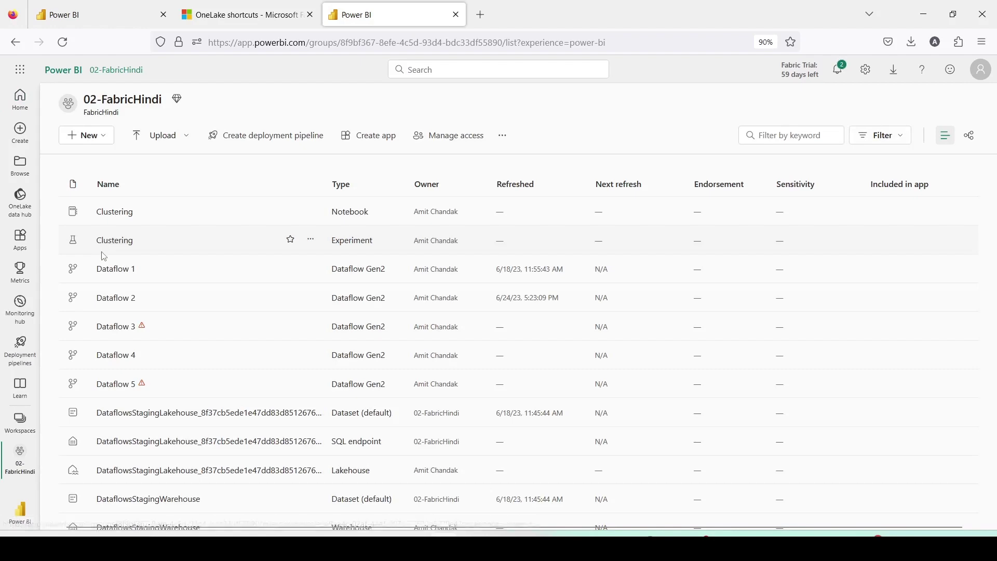
Find the Lake01 SQL endpoint in the workspace's item list, open it and look over its dbo tables
{"action": "scroll", "coordinate": [126, 279], "scroll_direction": "down", "scroll_amount": 10}
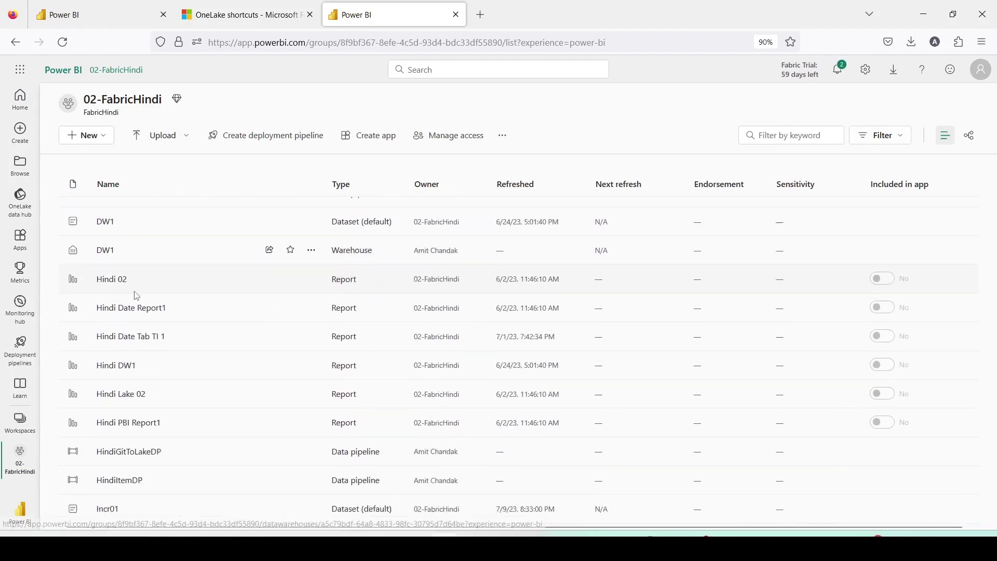
{"action": "scroll", "coordinate": [171, 423], "scroll_direction": "up", "scroll_amount": 1}
{"action": "scroll", "coordinate": [165, 415], "scroll_direction": "down", "scroll_amount": 3}
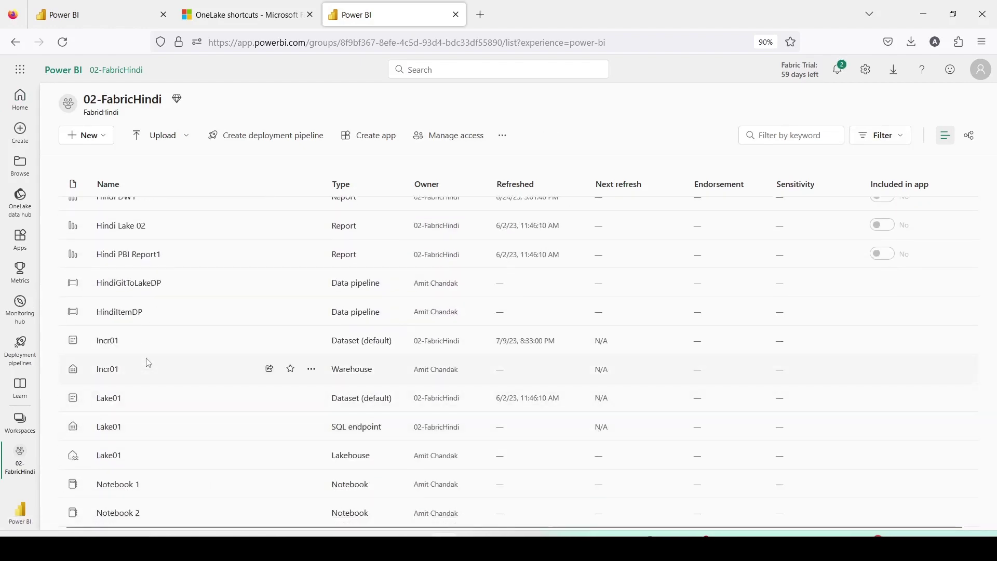
{"action": "scroll", "coordinate": [136, 376], "scroll_direction": "down", "scroll_amount": 1}
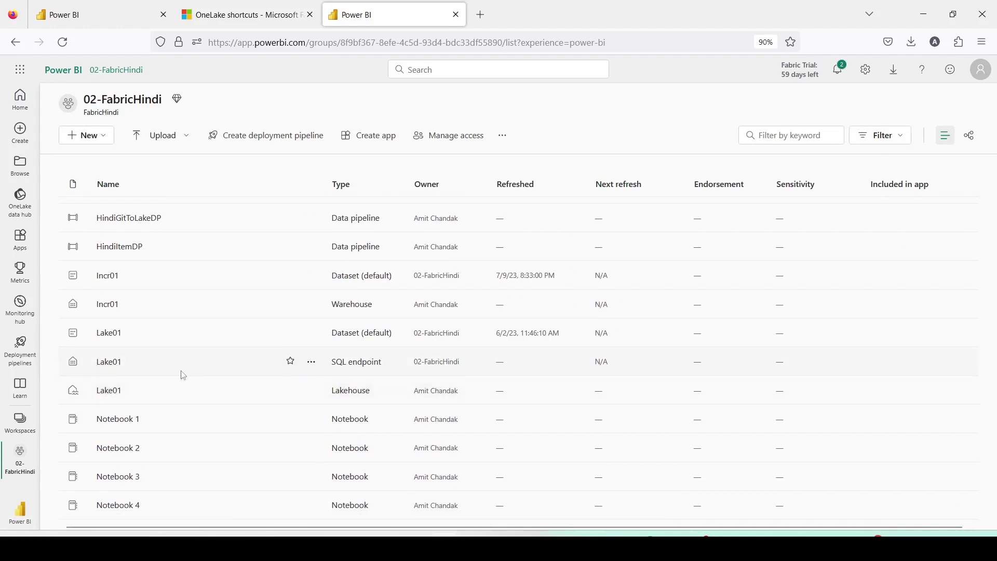
{"action": "left_click", "coordinate": [110, 362]}
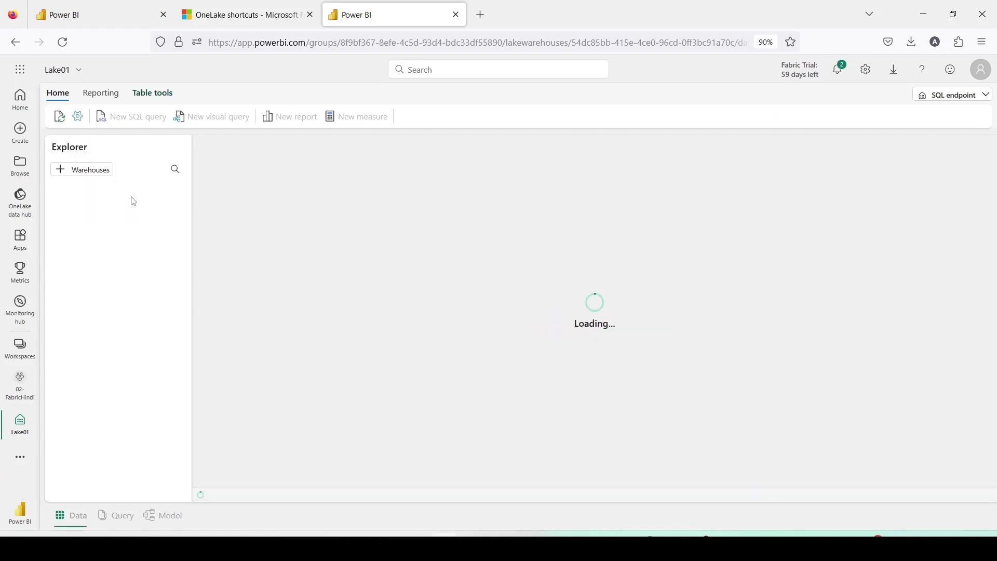
{"action": "scroll", "coordinate": [125, 259], "scroll_direction": "down", "scroll_amount": 3}
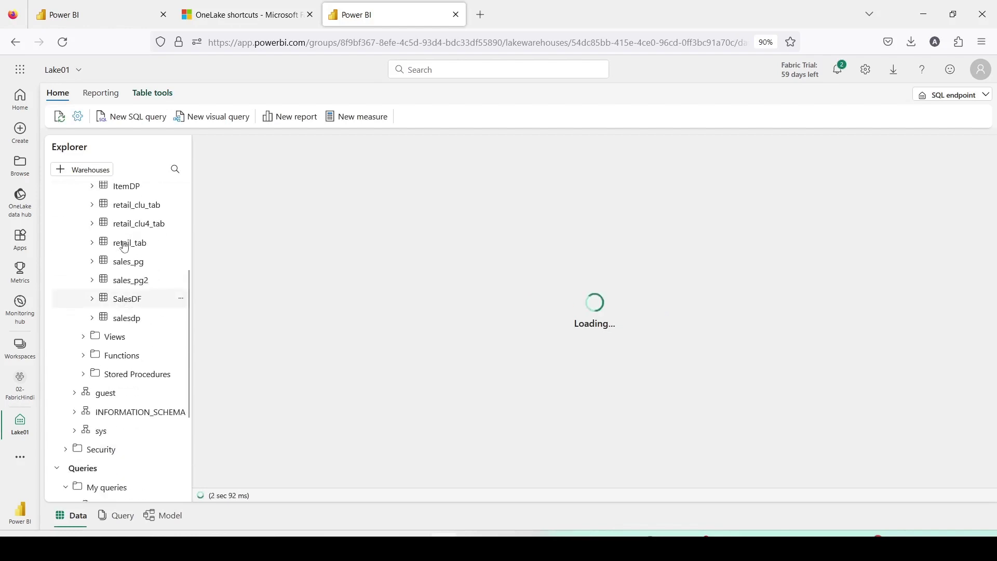
{"action": "scroll", "coordinate": [127, 251], "scroll_direction": "up", "scroll_amount": 3}
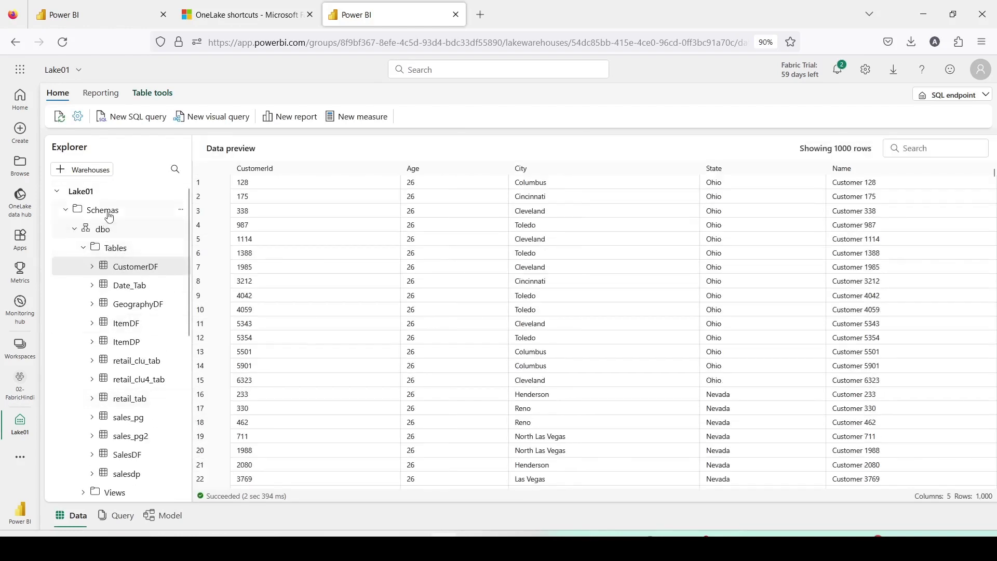
Create a new SQL query in Lake01 with the copied SELECT TOP (100) statement on [WH2].[dbo].[ItemDP] and run it
{"action": "left_click", "coordinate": [120, 118]}
{"action": "type", "text": "SELECT TOP (100) [Brand] \t\t\t,[Brand Id] \t\t\t,[Category] \t\t\t,[Category Id] \t\t\t,[Item Id] \t\t\t,[Name] \t\t\t,[Sub Category] \t\t\t,[Sub Category Id] FROM [WH2].[dbo].[ItemDP]"}
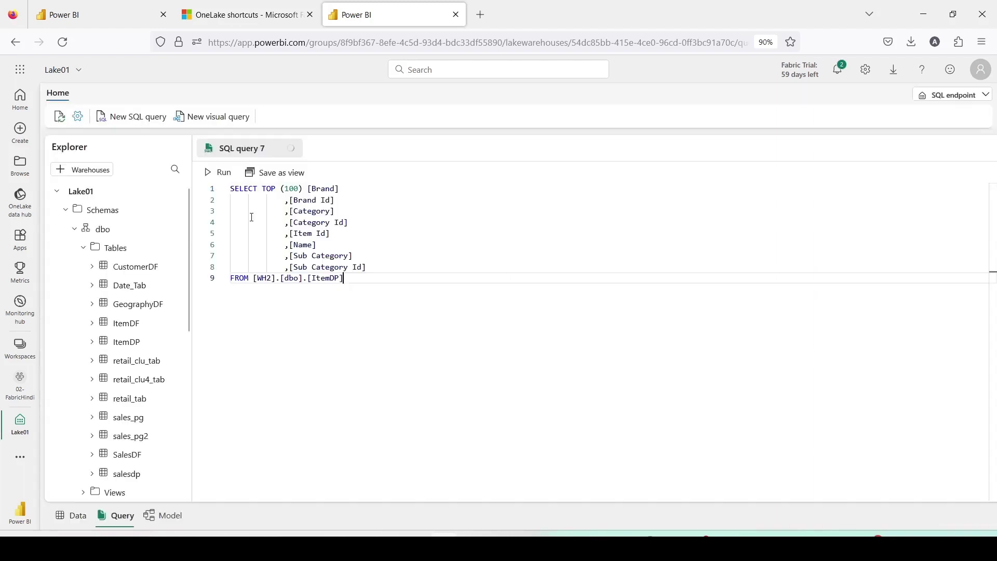
{"action": "left_click_drag", "start_coordinate": [360, 278], "coordinate": [216, 192]}
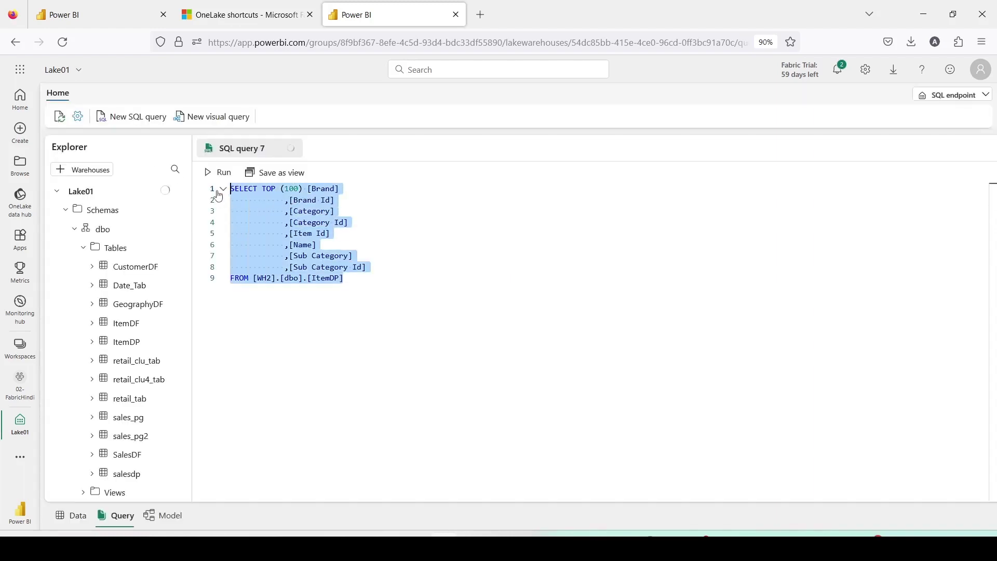
{"action": "left_click", "coordinate": [217, 173]}
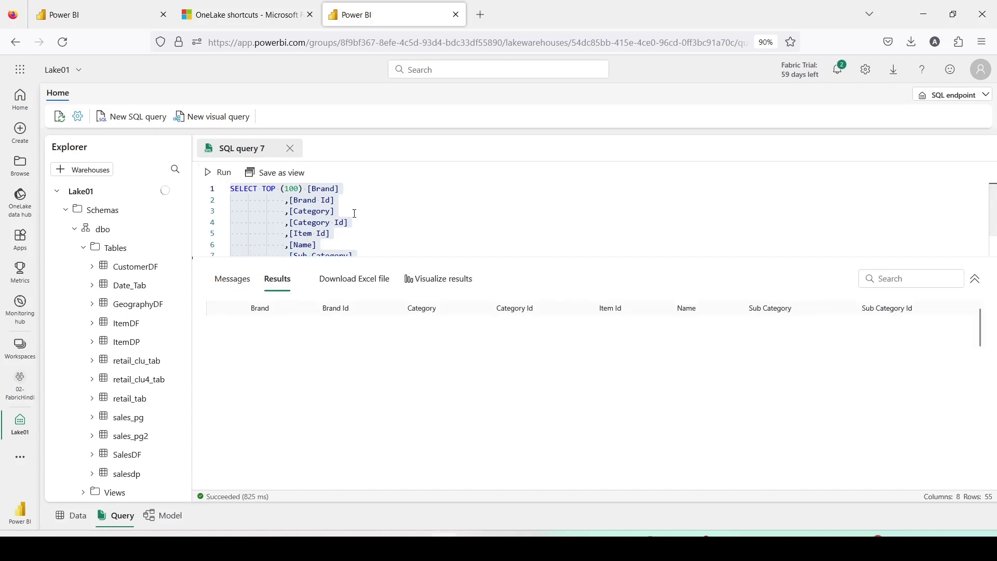
{"action": "scroll", "coordinate": [354, 213], "scroll_direction": "down", "scroll_amount": 1}
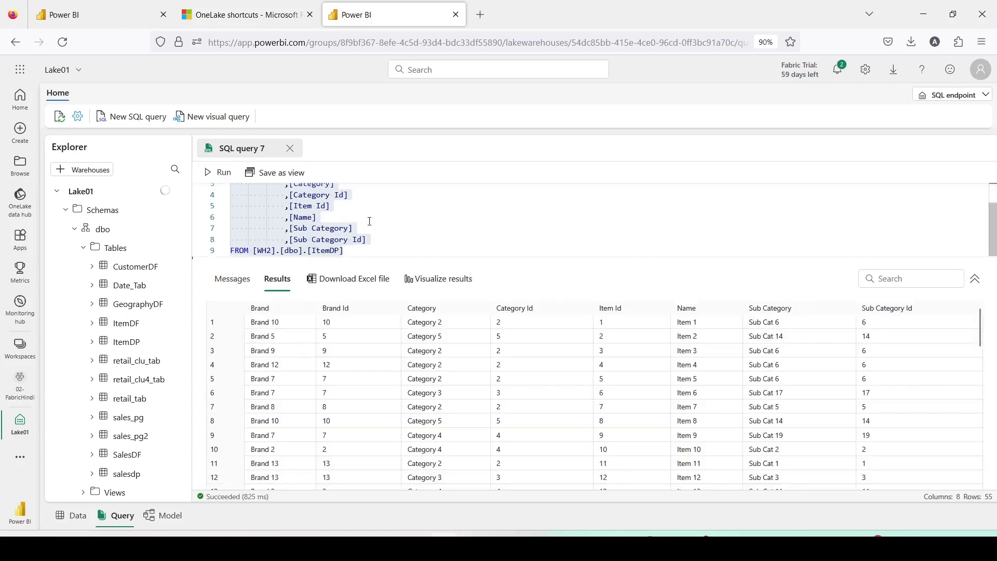
{"action": "left_click", "coordinate": [369, 221]}
{"action": "scroll", "coordinate": [364, 218], "scroll_direction": "up", "scroll_amount": 1}
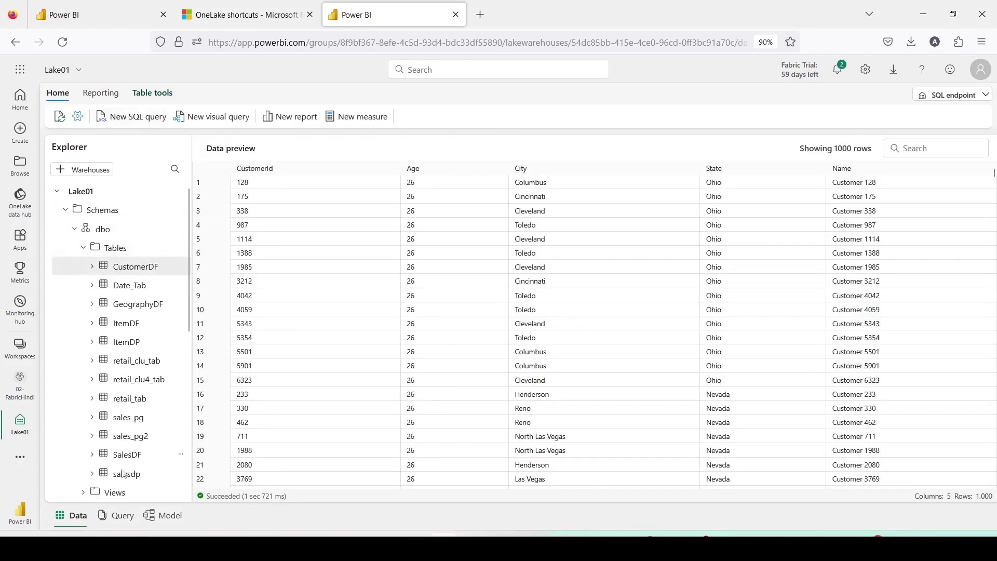
Return to the ItemDP query and remove TOP (100) from its SELECT statement
{"action": "left_click", "coordinate": [122, 515]}
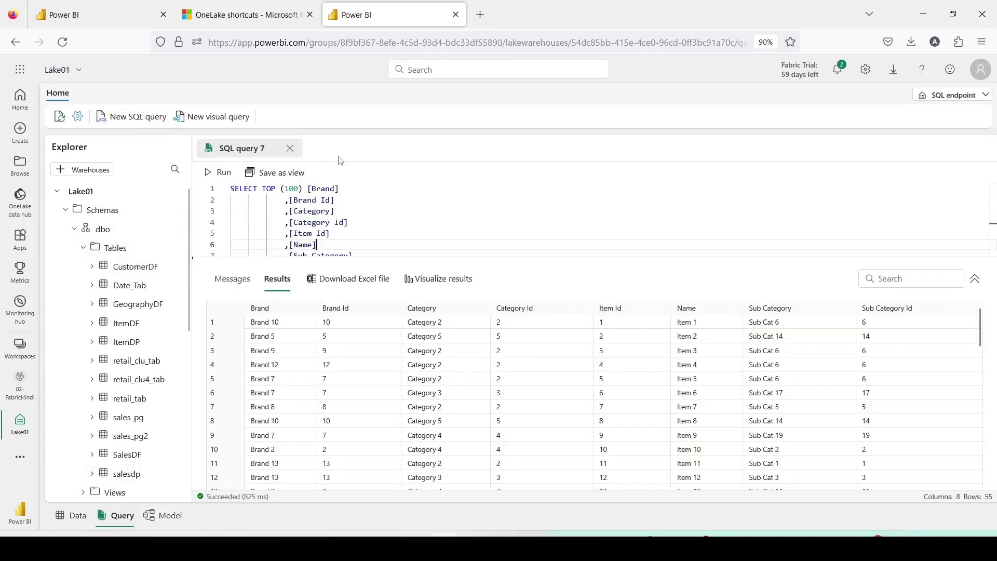
{"action": "left_click", "coordinate": [377, 213]}
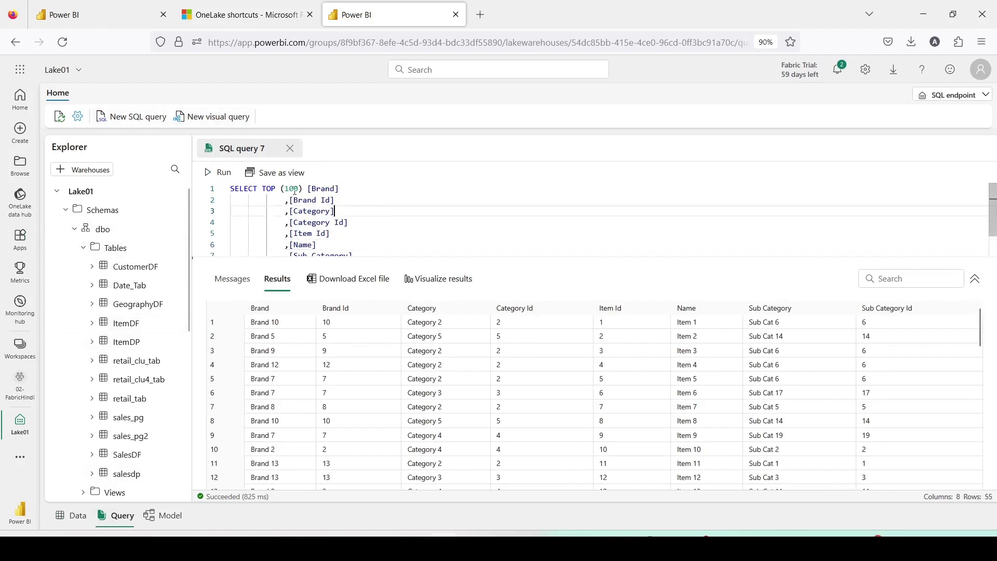
{"action": "left_click_drag", "start_coordinate": [305, 188], "coordinate": [263, 190]}
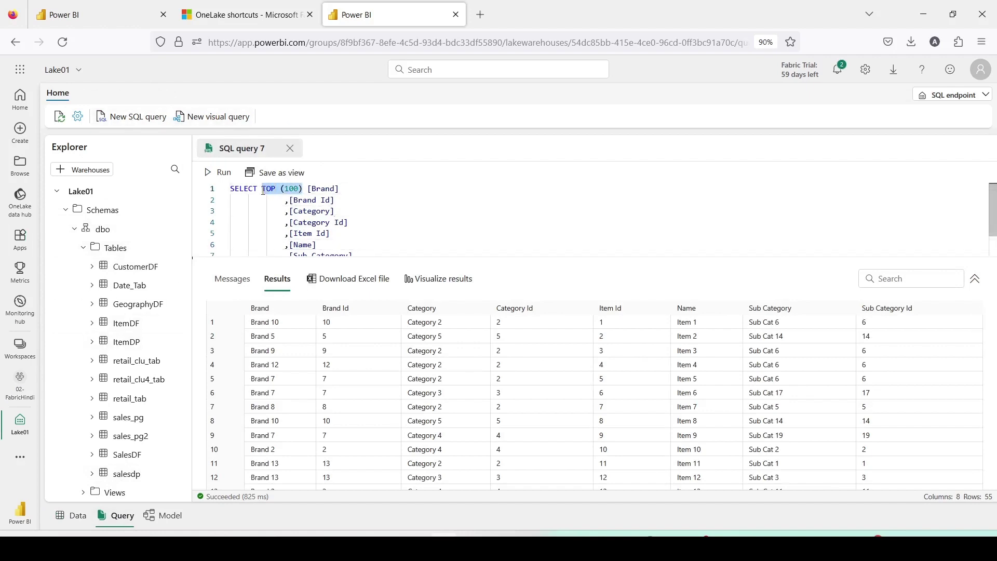
{"action": "key", "text": "BackSpace"}
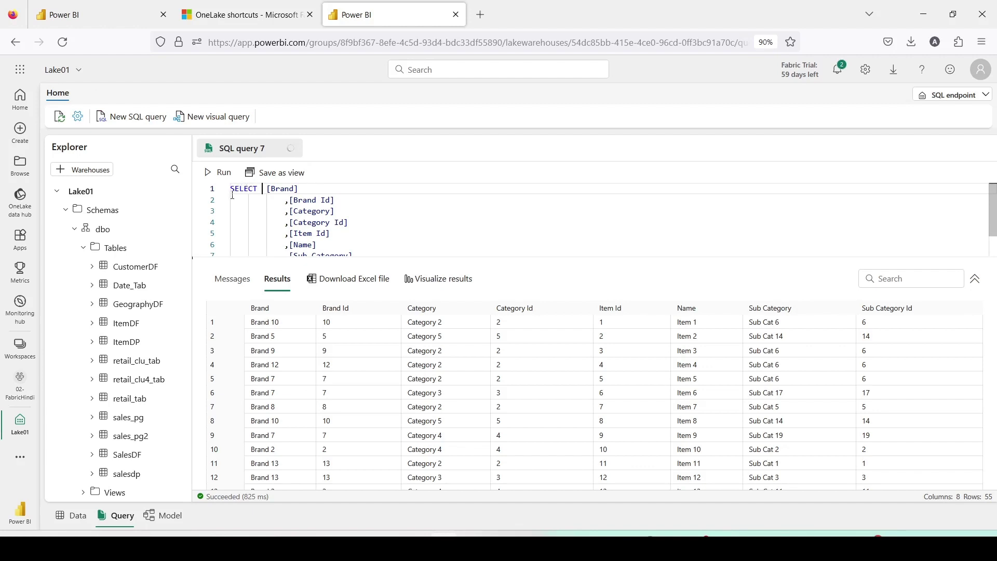
Add the line "create view dbo.view_item as" above the SELECT statement and run the whole script
{"action": "key", "text": "Return"}
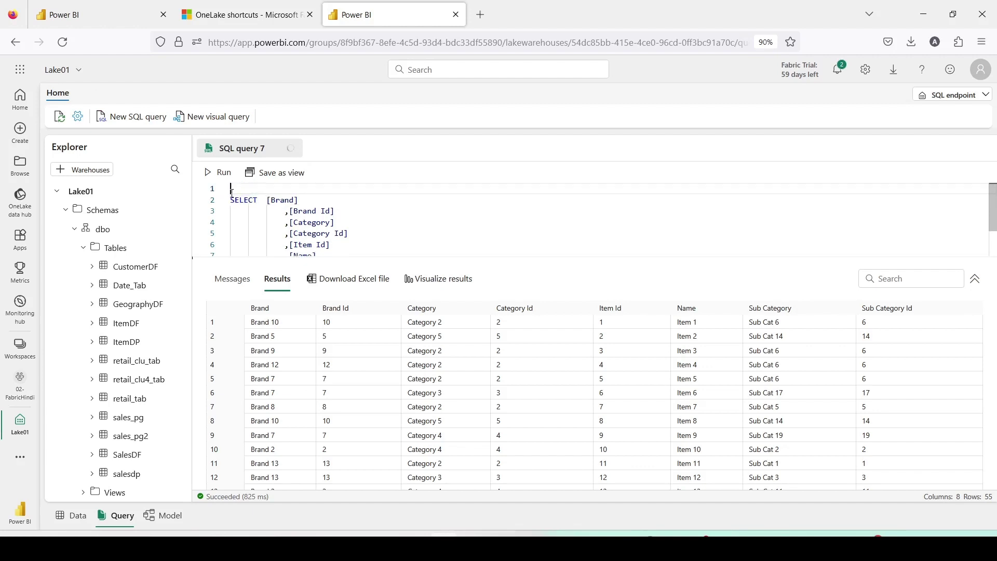
{"action": "type", "text": "create view"}
{"action": "mouse_move", "coordinate": [252, 200]}
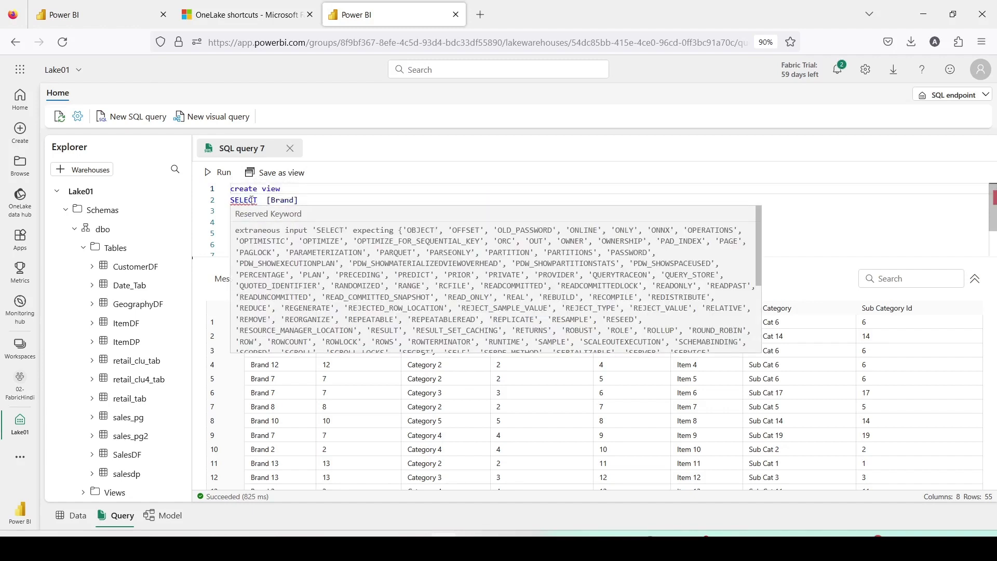
{"action": "type", "text": "dbo."}
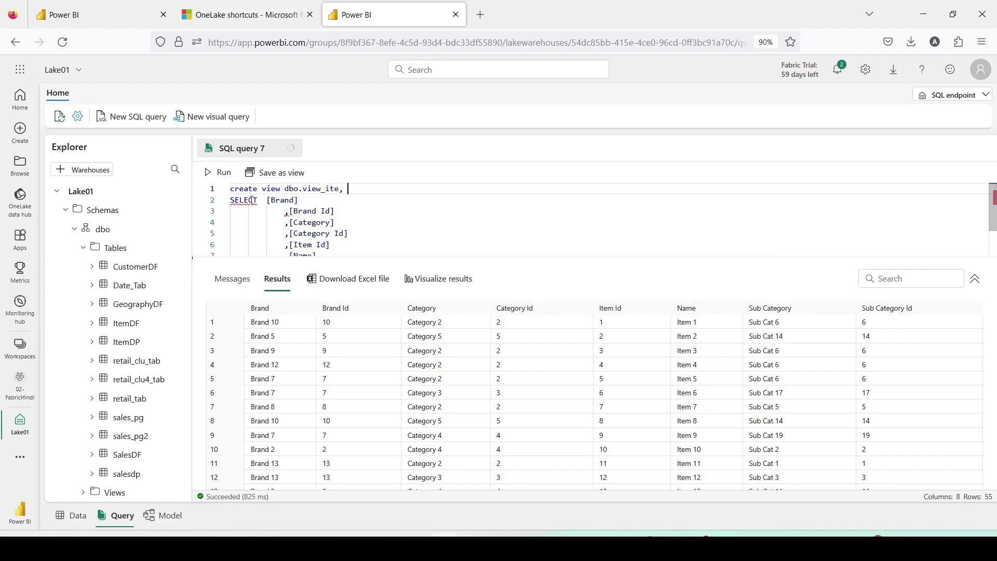
{"action": "type", "text": "view_item as"}
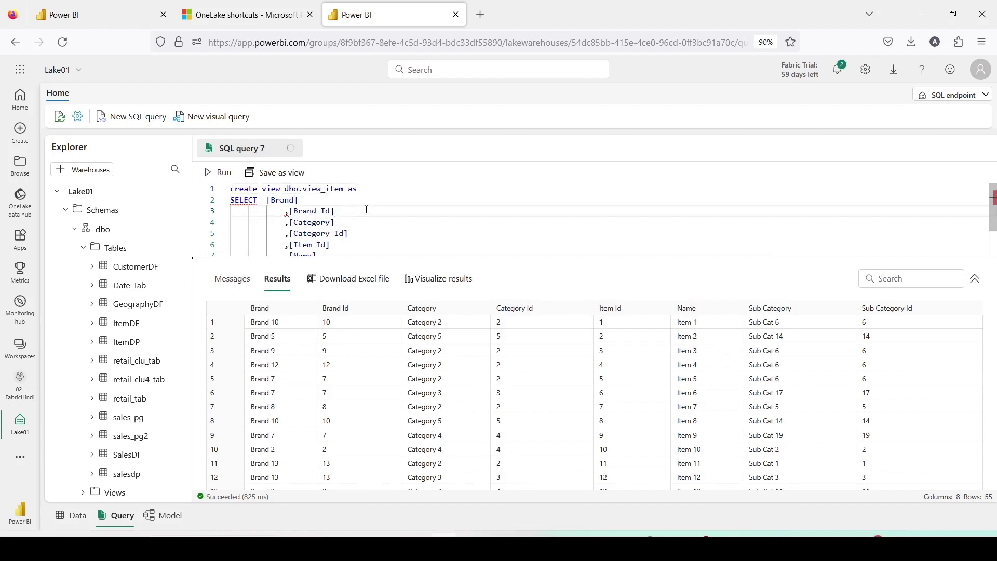
{"action": "key", "text": "ctrl+a"}
{"action": "scroll", "coordinate": [361, 203], "scroll_direction": "down", "scroll_amount": 2}
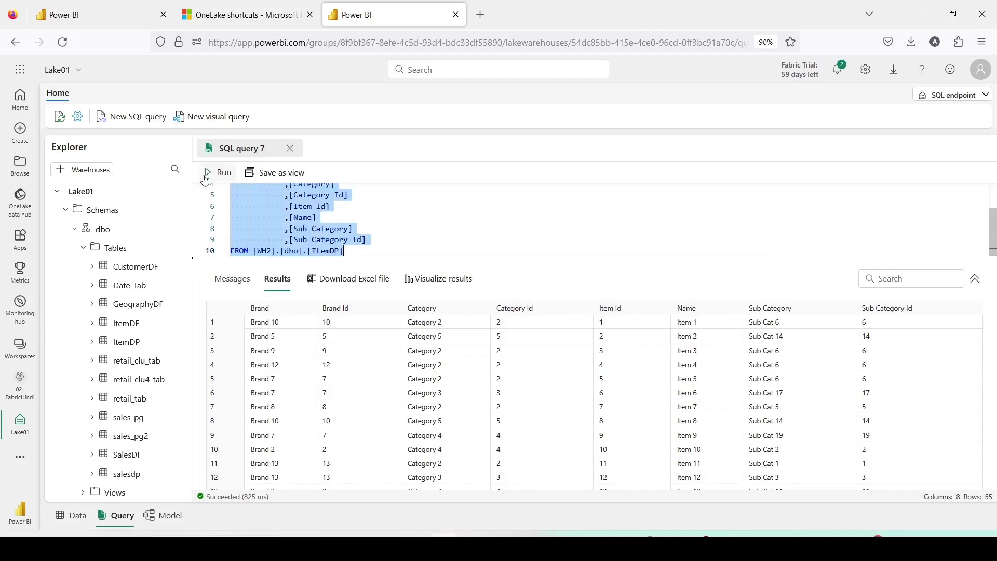
{"action": "scroll", "coordinate": [286, 210], "scroll_direction": "up", "scroll_amount": 2}
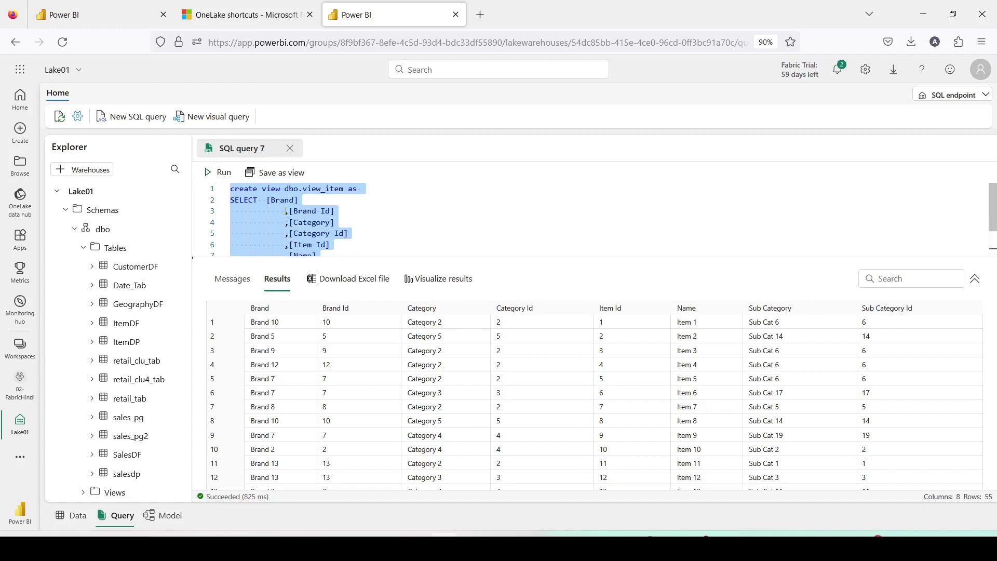
{"action": "left_click", "coordinate": [220, 172]}
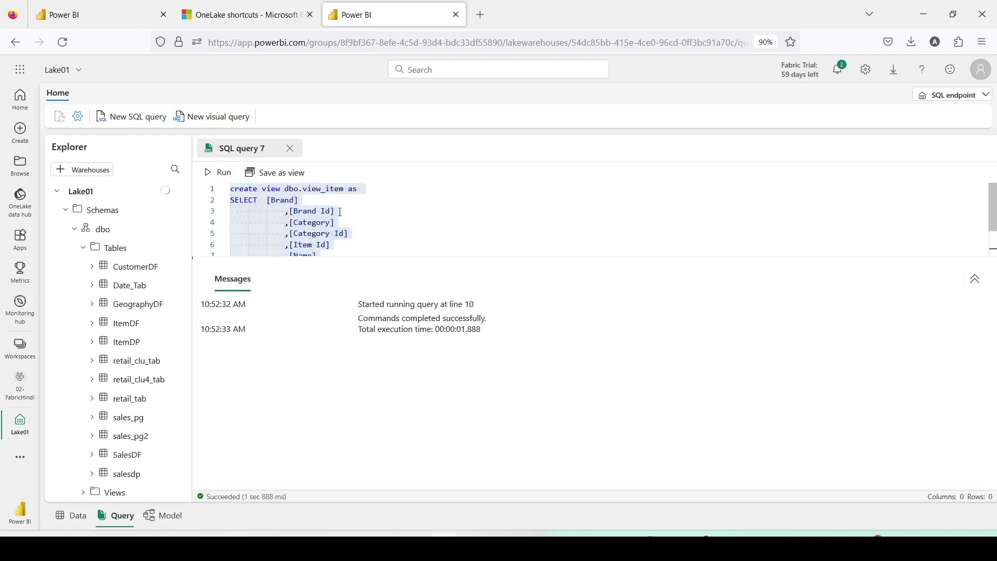
Expand and refresh the dbo schema's Views folder and select view_item
{"action": "scroll", "coordinate": [109, 356], "scroll_direction": "down", "scroll_amount": 3}
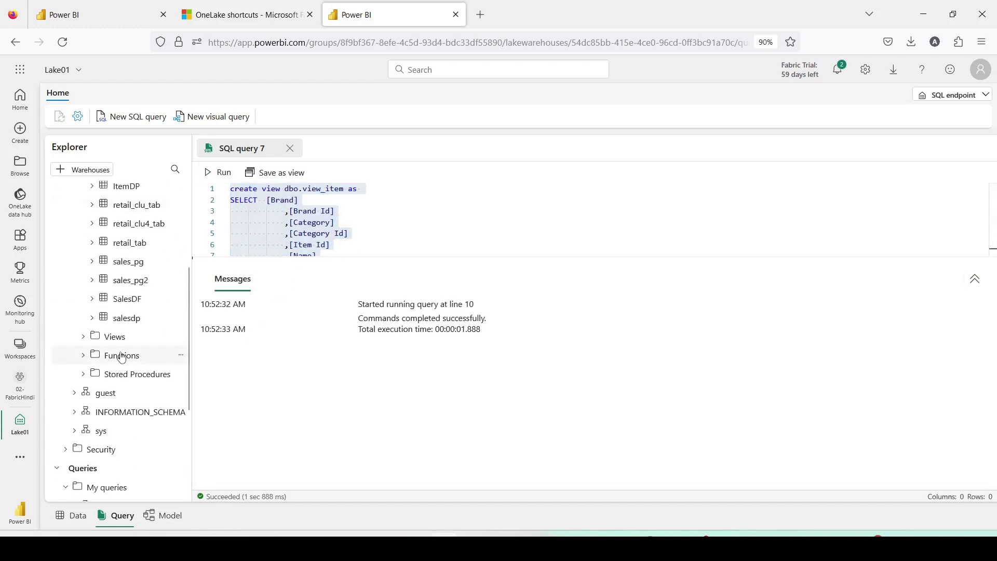
{"action": "left_click", "coordinate": [83, 337]}
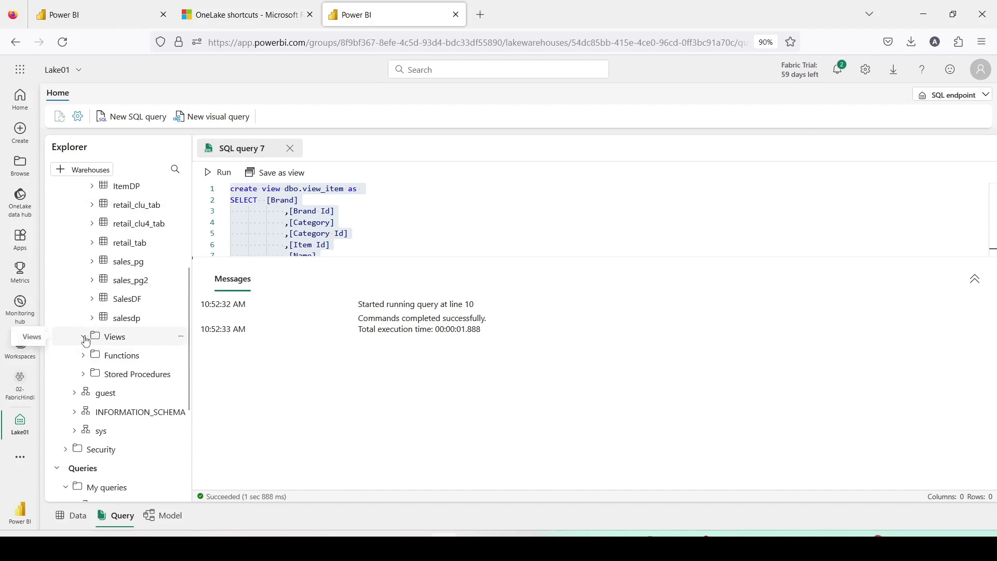
{"action": "left_click", "coordinate": [180, 338]}
{"action": "left_click", "coordinate": [208, 368]}
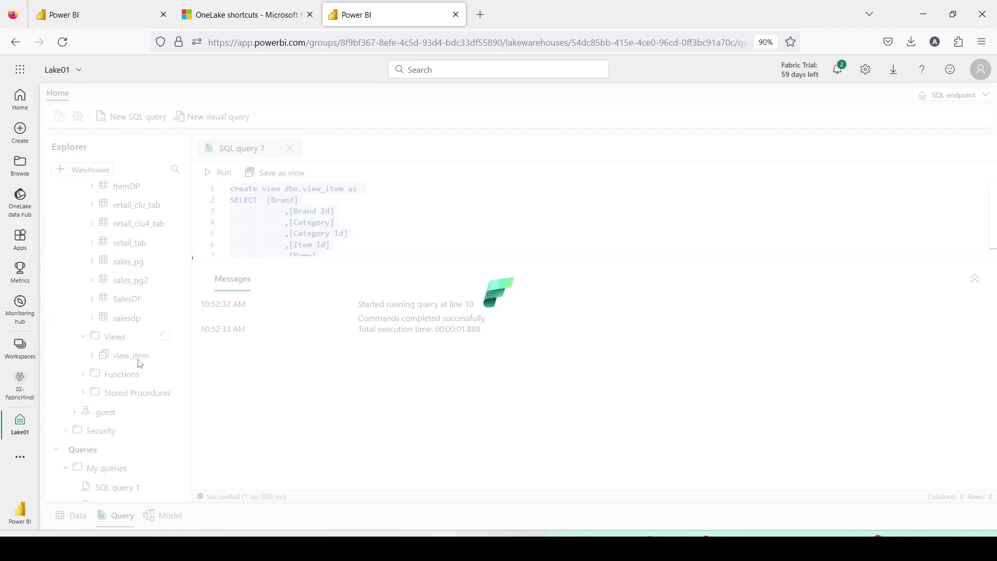
{"action": "left_click", "coordinate": [130, 357]}
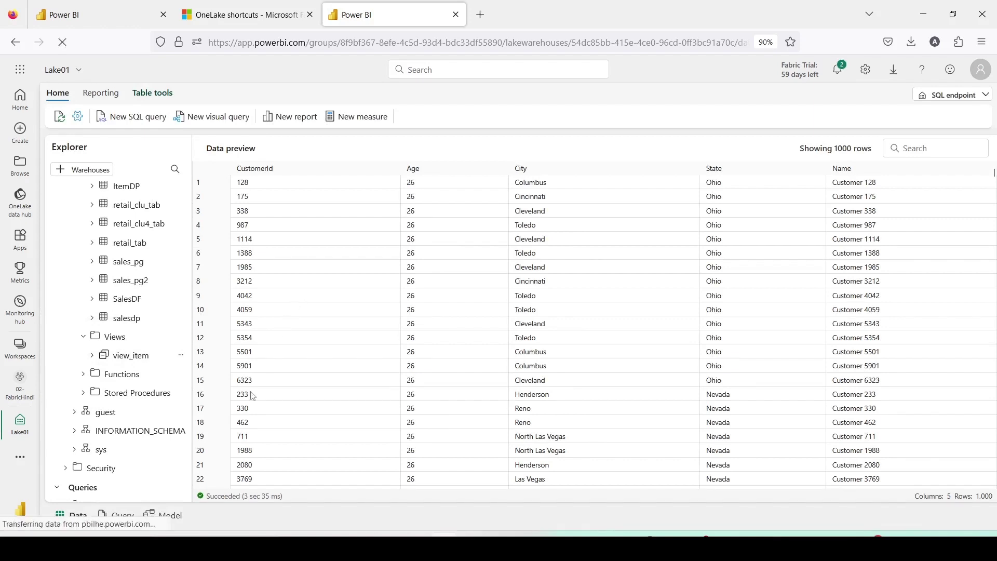
Return to the view_item creation query and prefix its FROM source with the workspace name as [02-FabricHindi].[WH2].[dbo].[ItemDP]
{"action": "left_click", "coordinate": [121, 514]}
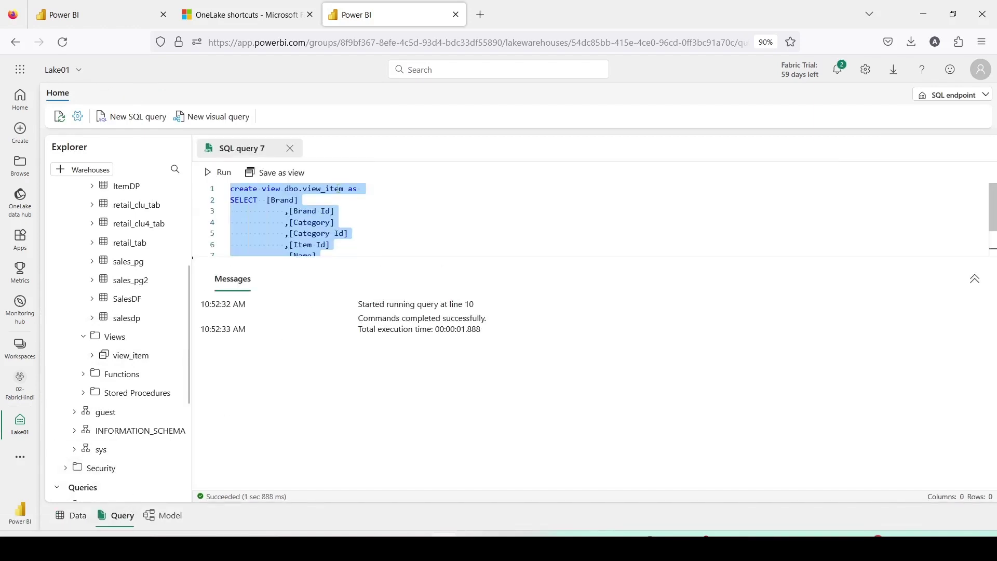
{"action": "scroll", "coordinate": [345, 223], "scroll_direction": "down", "scroll_amount": 1}
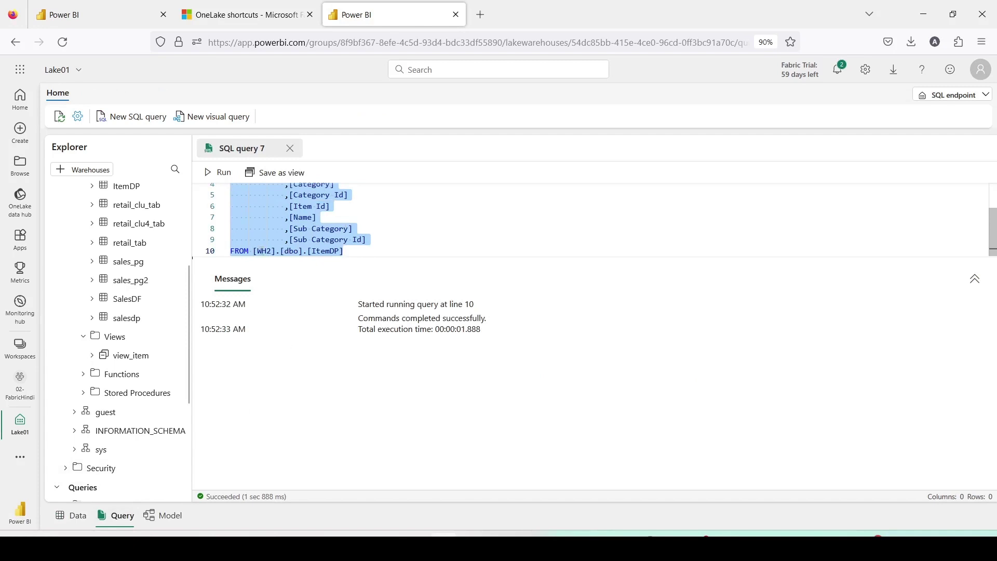
{"action": "left_click", "coordinate": [256, 250]}
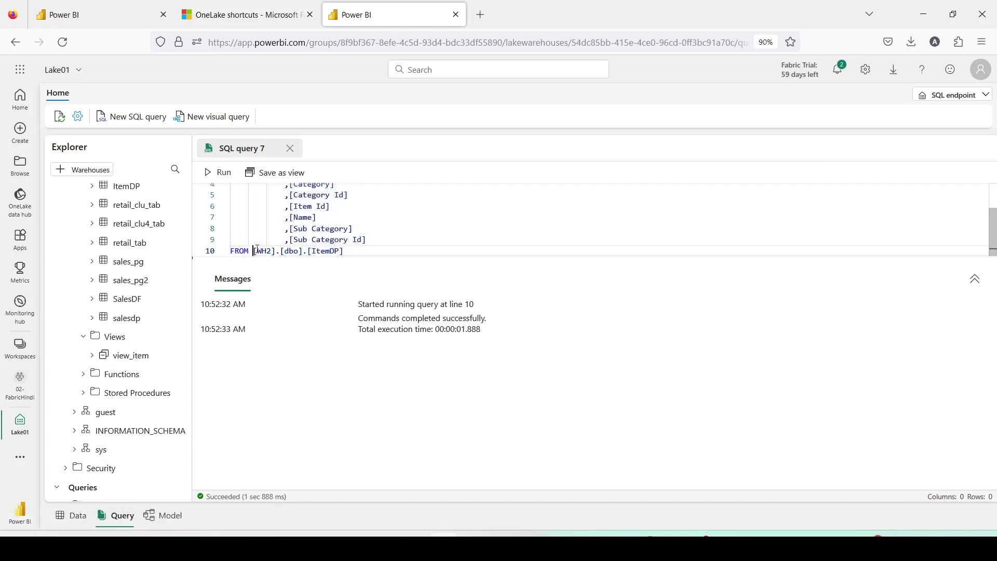
{"action": "type", "text": "[]"}
{"action": "type", "text": "02"}
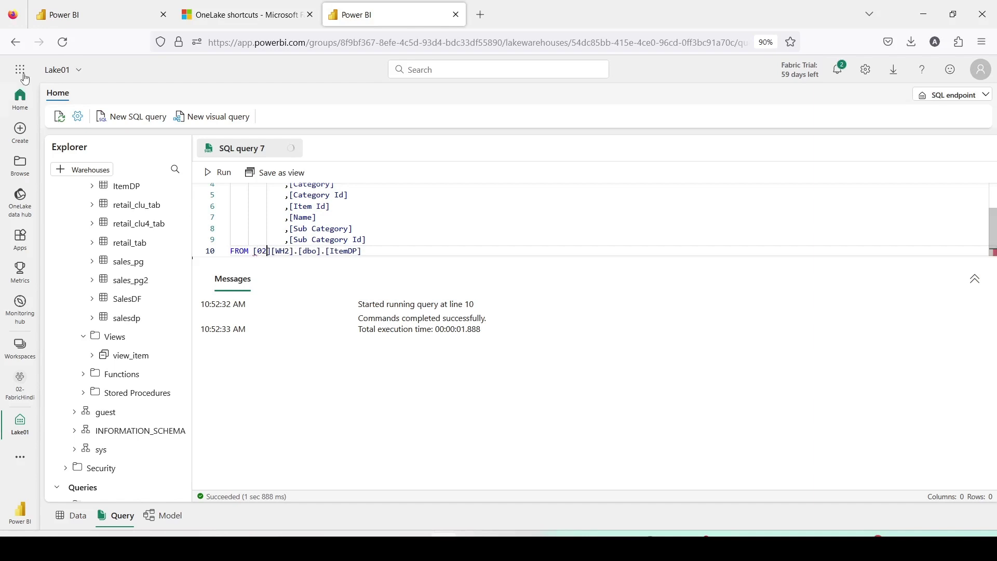
{"action": "left_click", "coordinate": [97, 10]}
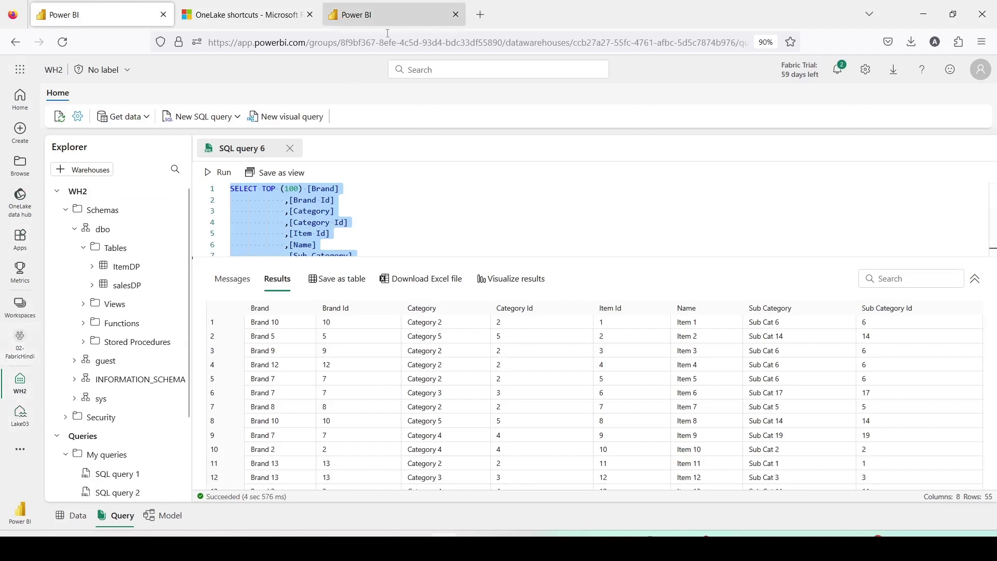
{"action": "left_click", "coordinate": [384, 15]}
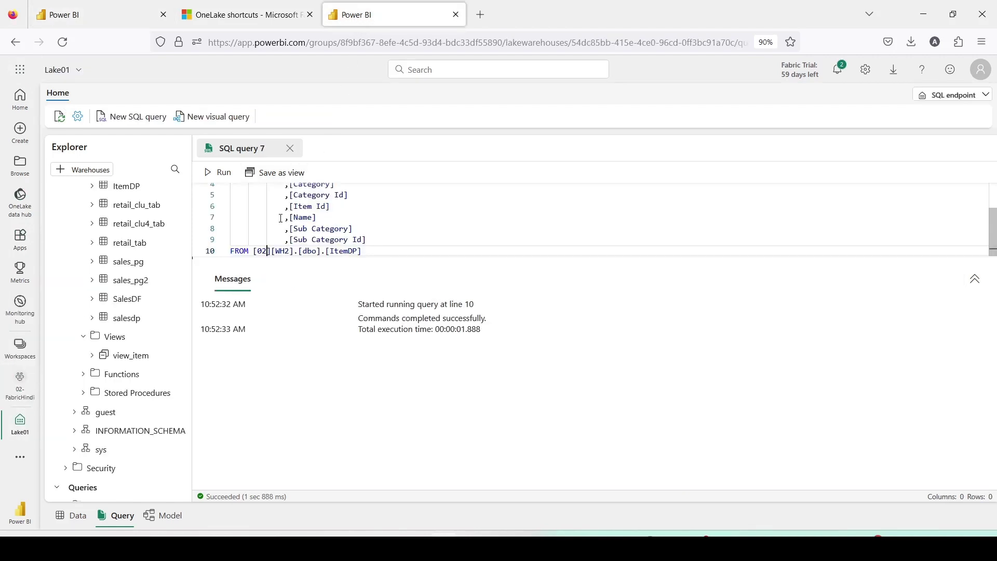
{"action": "type", "text": "-Fabric"}
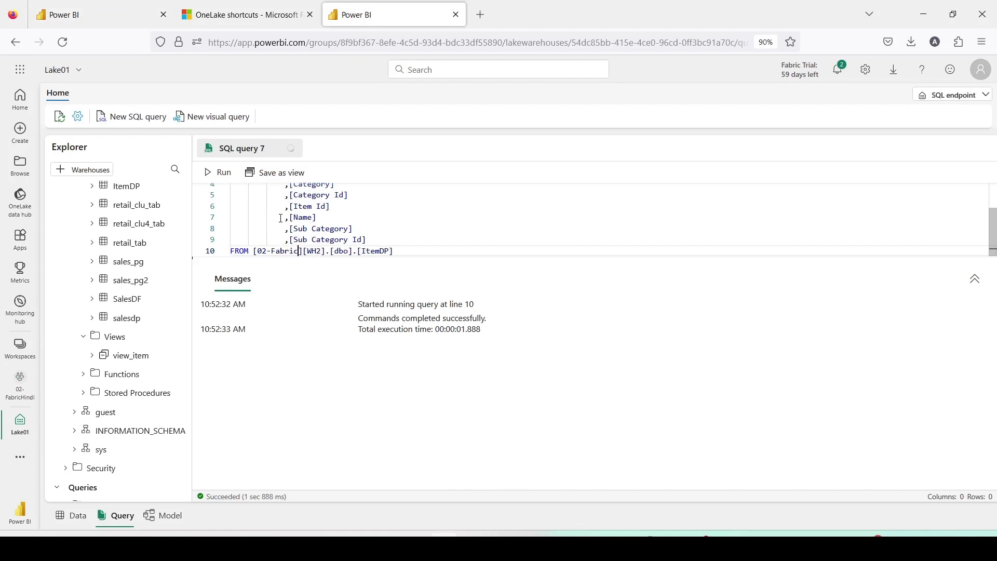
{"action": "type", "text": "Hindi"}
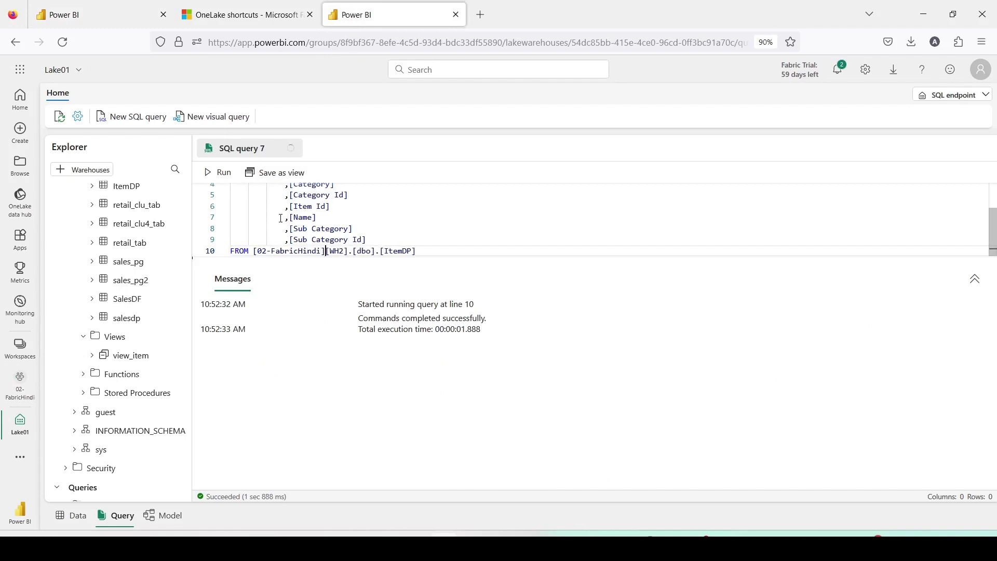
{"action": "key", "text": "Right"}
{"action": "type", "text": "."}
Delete the "create view dbo.view_item as" line and try running the remaining SELECT statement with the workspace prefix
{"action": "scroll", "coordinate": [369, 211], "scroll_direction": "up", "scroll_amount": 3}
{"action": "left_click_drag", "start_coordinate": [361, 188], "coordinate": [161, 187]}
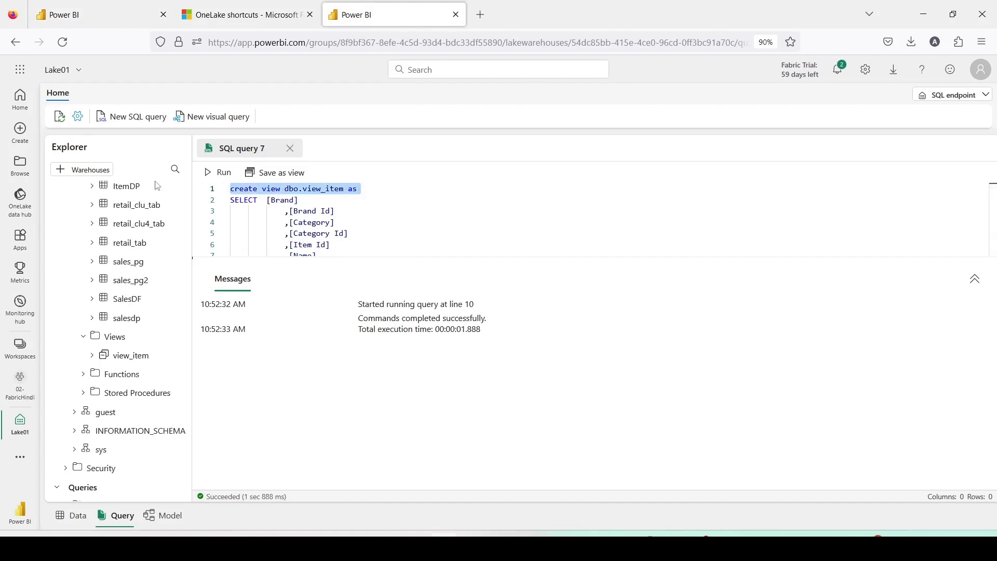
{"action": "key", "text": "Delete"}
{"action": "key", "text": "ctrl+a"}
{"action": "left_click", "coordinate": [220, 172]}
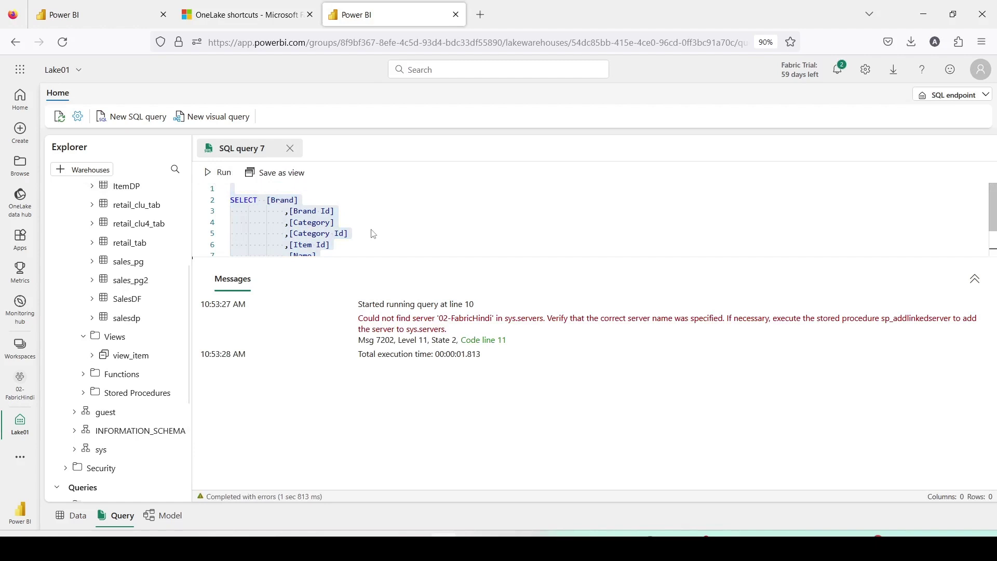
Undo the deletion of the create view line
{"action": "left_click", "coordinate": [346, 202]}
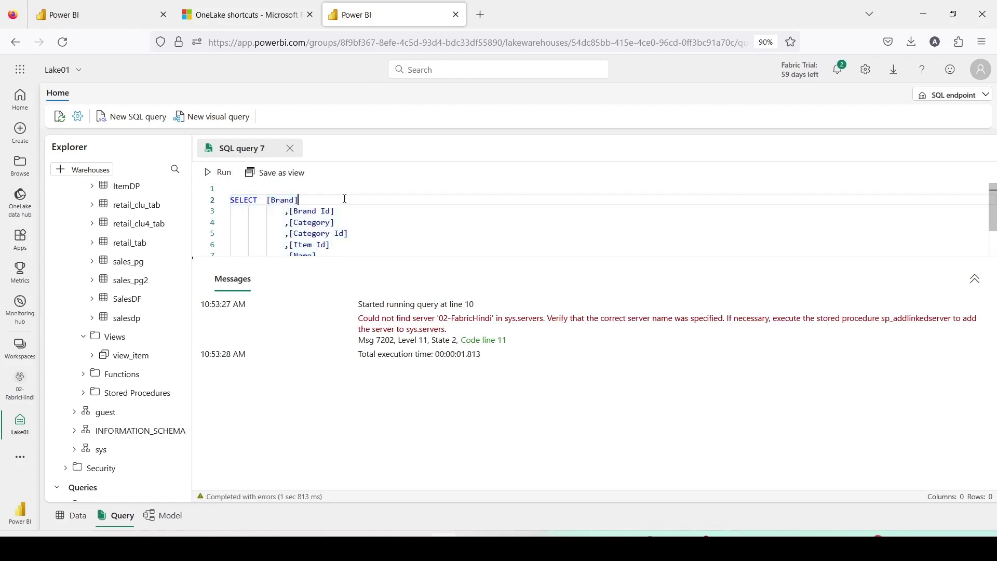
{"action": "key", "text": "ctrl+z"}
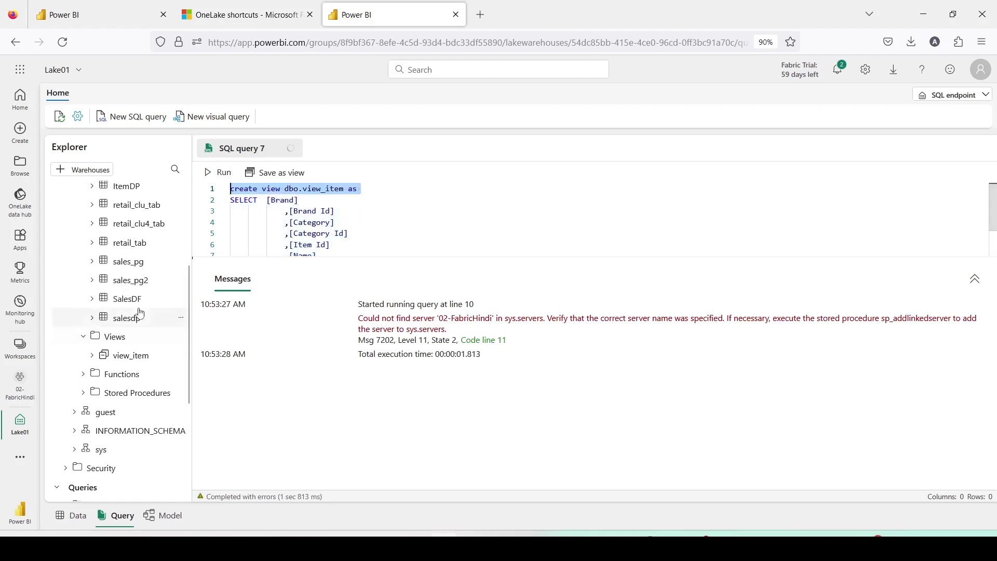
Generate a Select TOP 100 query for Lake01's retail_tab table and copy its entire statement
{"action": "right_click", "coordinate": [140, 242]}
{"action": "mouse_move", "coordinate": [206, 262]}
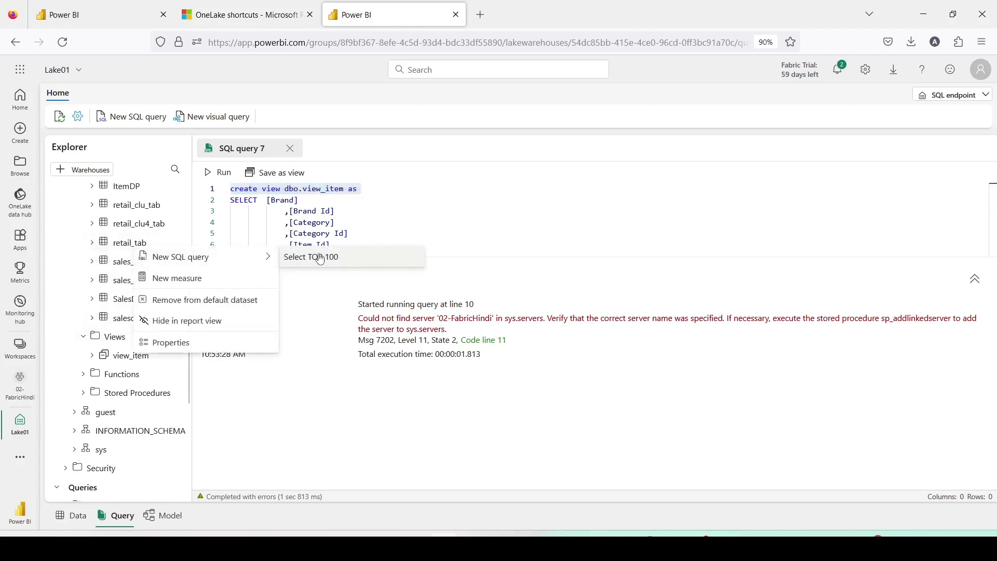
{"action": "left_click", "coordinate": [320, 258]}
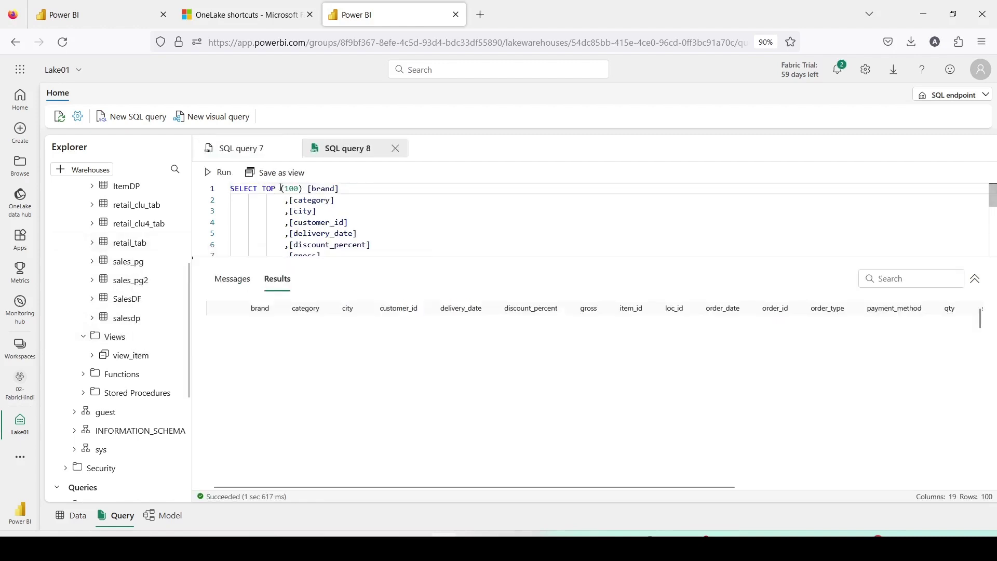
{"action": "key", "text": "ctrl+a"}
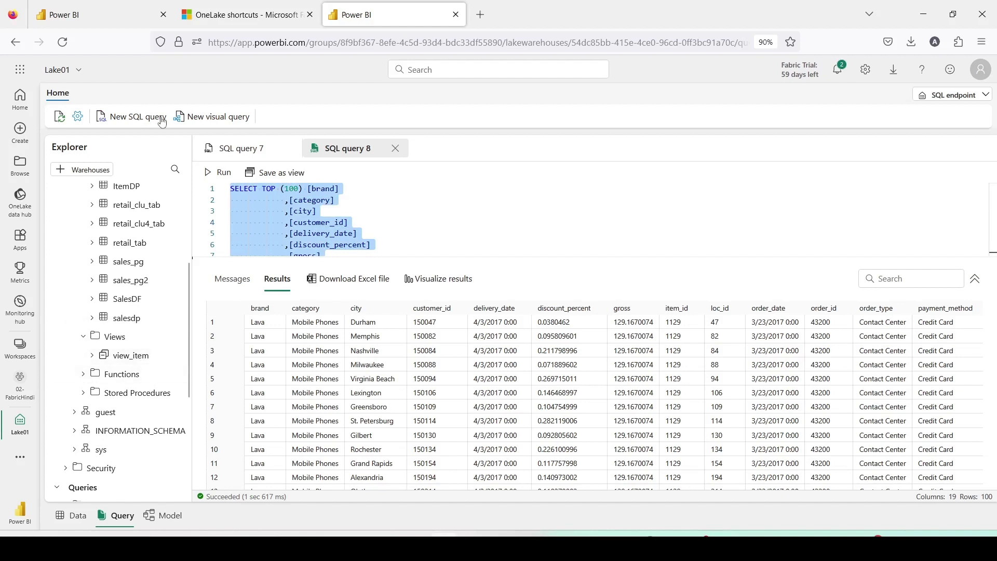
Examine Lake01's model diagram across to the view_item card
{"action": "left_click", "coordinate": [163, 517]}
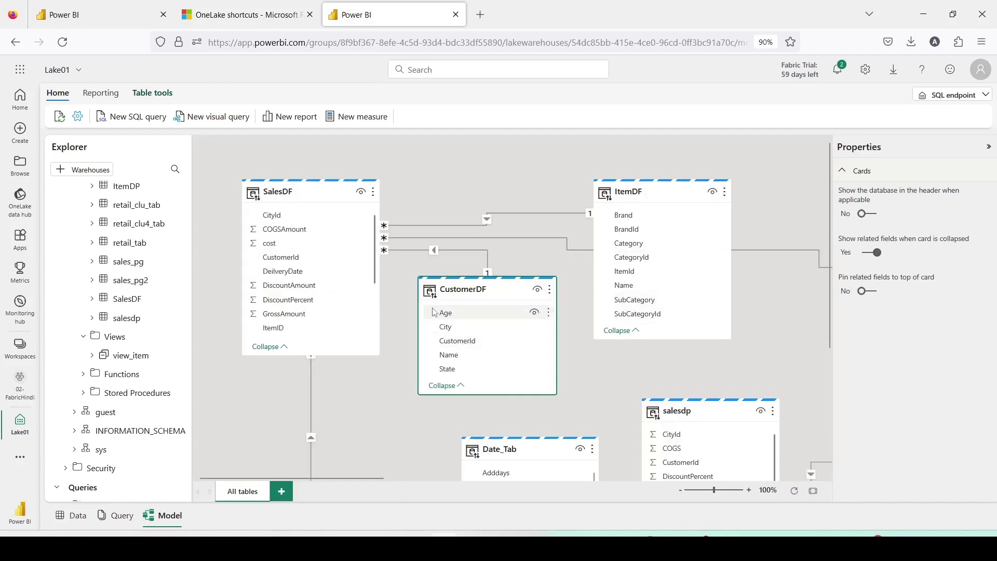
{"action": "scroll", "coordinate": [409, 386], "scroll_direction": "down", "scroll_amount": 2}
{"action": "left_click_drag", "start_coordinate": [350, 479], "coordinate": [802, 459]}
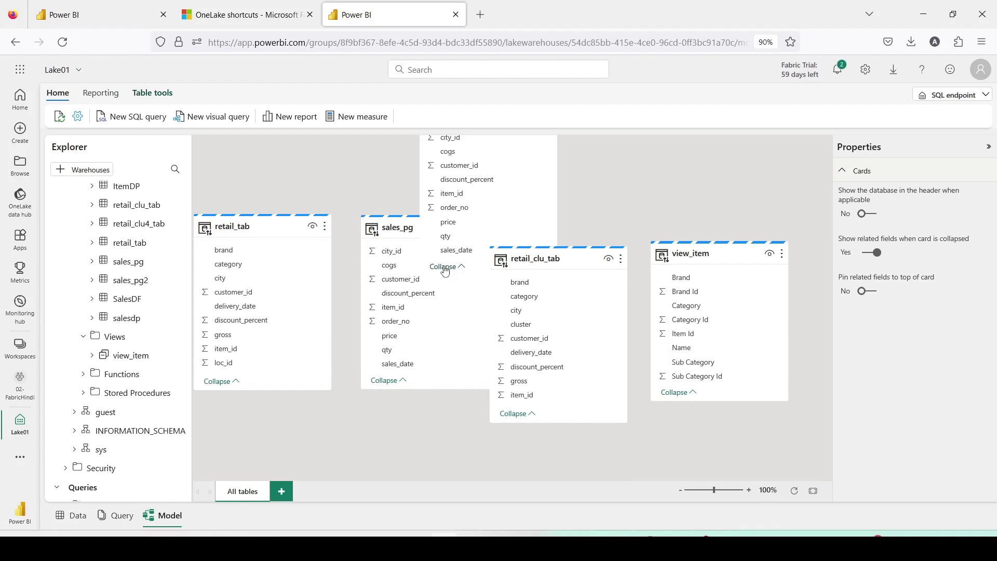
Go to WH2's open SQL query, replace its text with the copied SELECT on [Lake01].[dbo].[retail_tab], and run it
{"action": "left_click", "coordinate": [83, 17]}
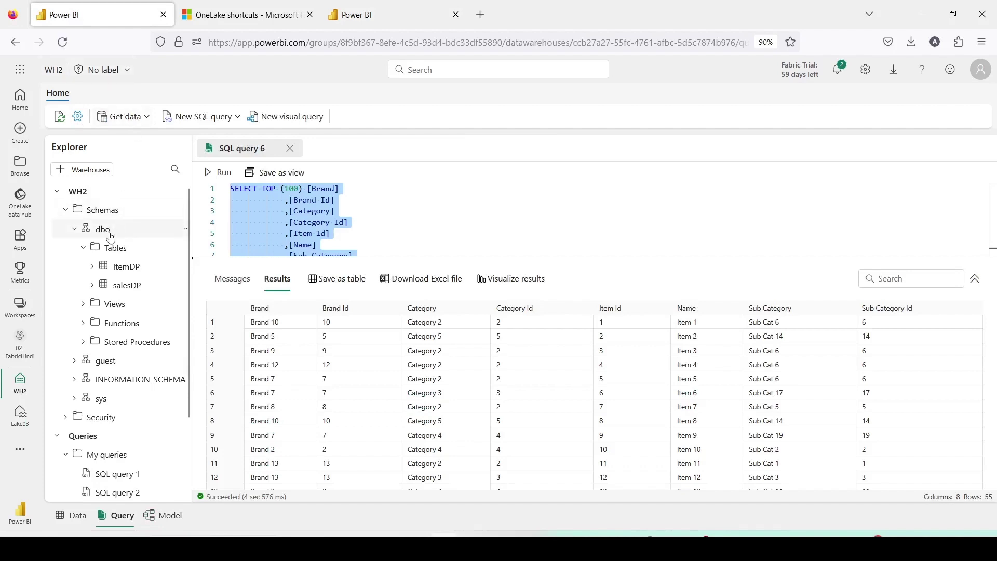
{"action": "left_click", "coordinate": [380, 237]}
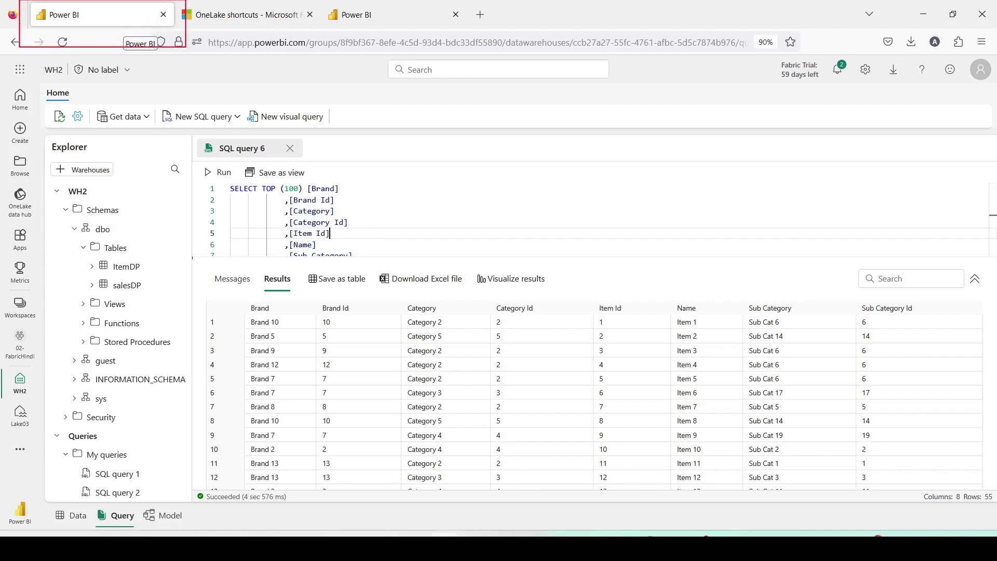
{"action": "left_click_drag", "start_coordinate": [39, 65], "coordinate": [349, 169]}
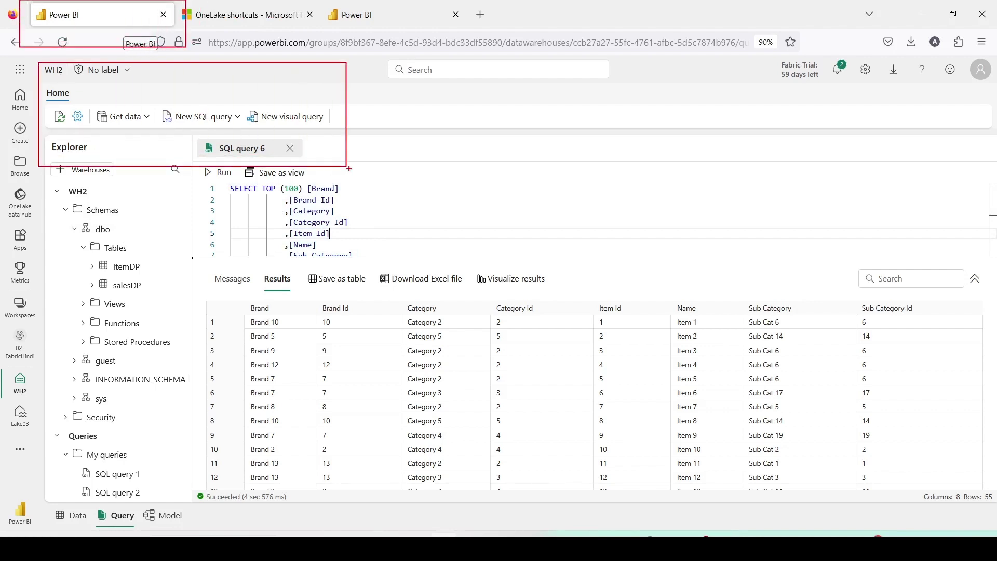
{"action": "key", "text": "ctrl+a"}
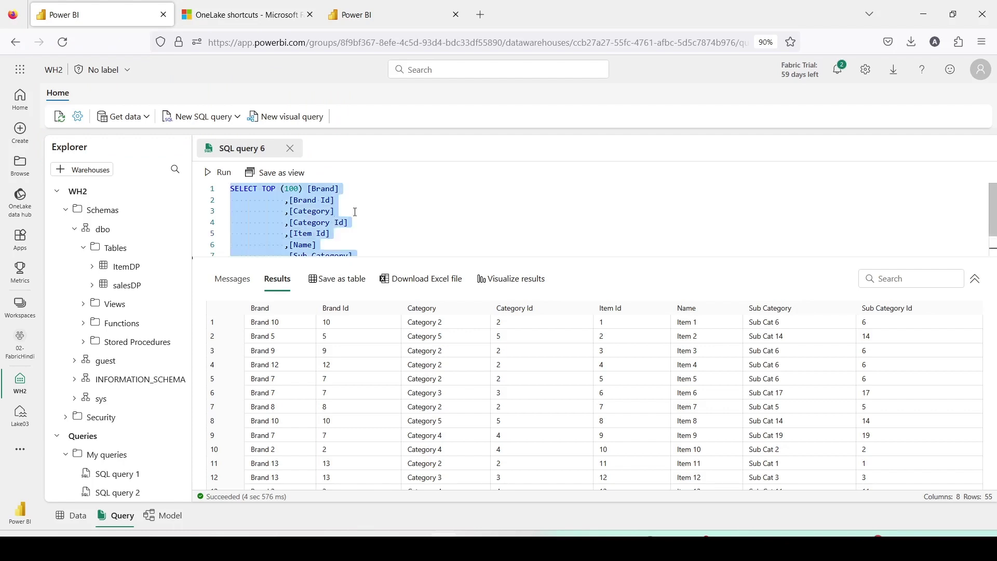
{"action": "key", "text": "Delete"}
{"action": "key", "text": "ctrl+v"}
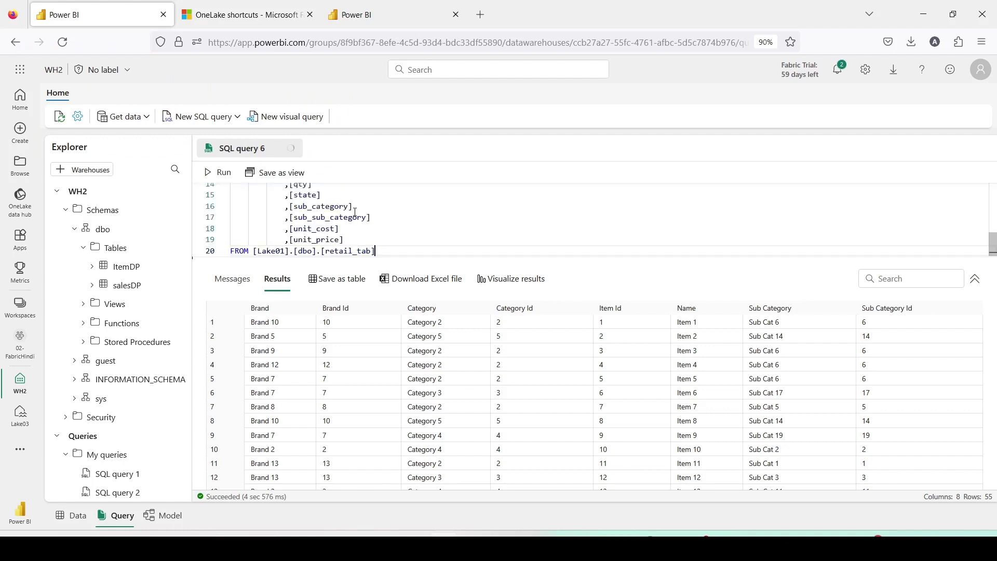
{"action": "key", "text": "ctrl+a"}
{"action": "left_click", "coordinate": [217, 172]}
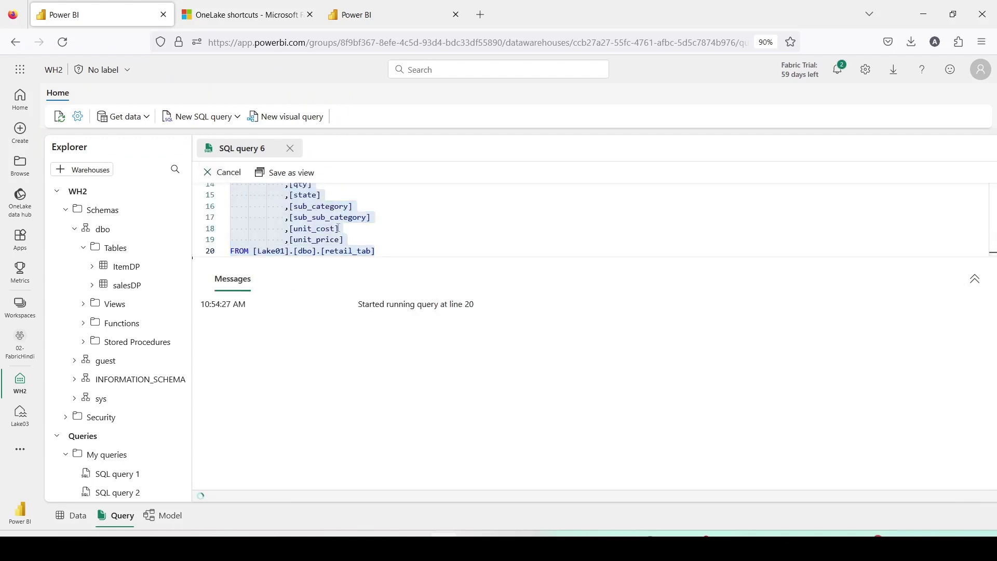
Remove TOP (100) from the retail_tab SELECT statement
{"action": "scroll", "coordinate": [338, 228], "scroll_direction": "up", "scroll_amount": 5}
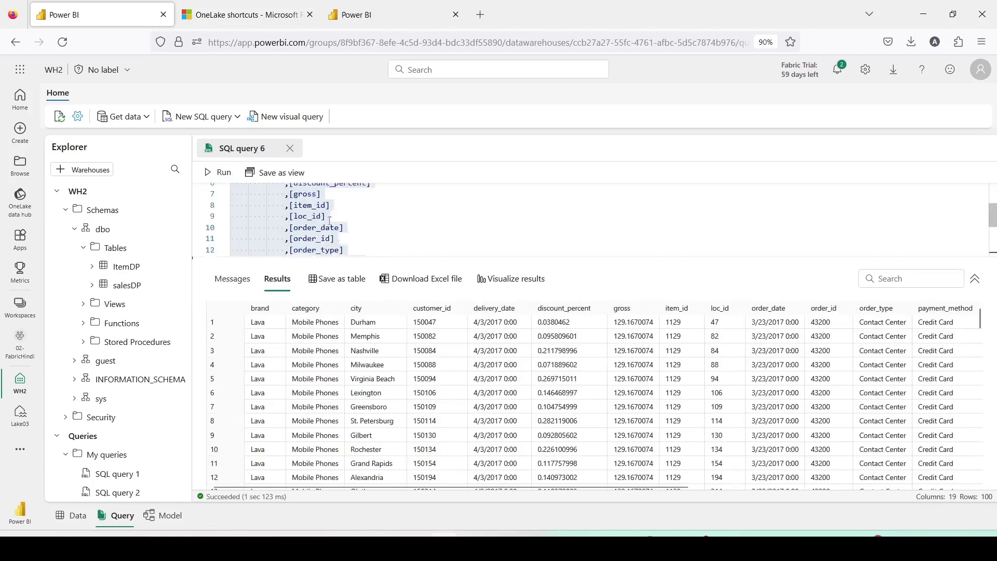
{"action": "left_click_drag", "start_coordinate": [302, 187], "coordinate": [262, 187]}
{"action": "key", "text": "BackSpace"}
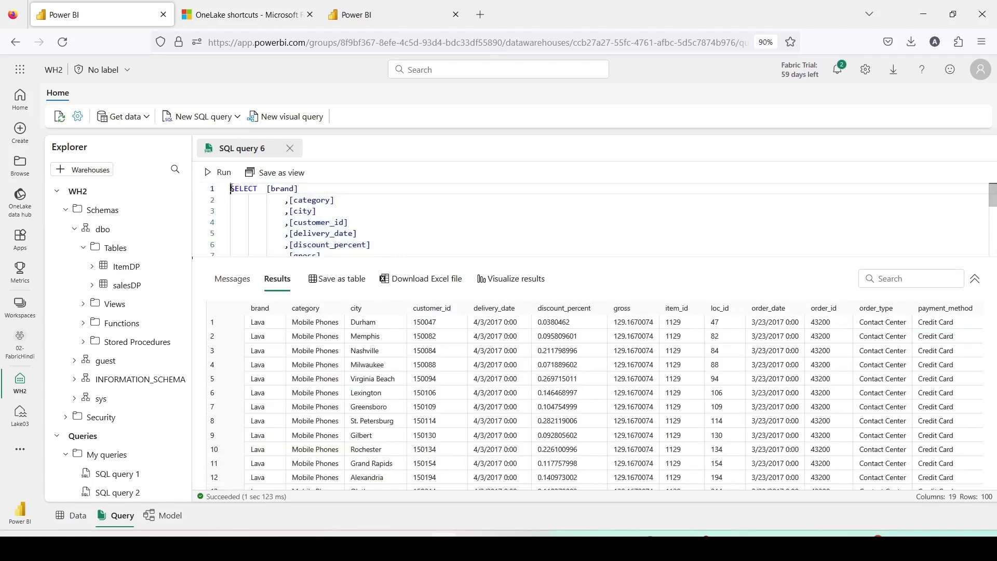
Add the line "Create view dbo.view_retail as" above the SELECT statement and run the whole script
{"action": "left_click", "coordinate": [230, 188]}
{"action": "key", "text": "Return"}
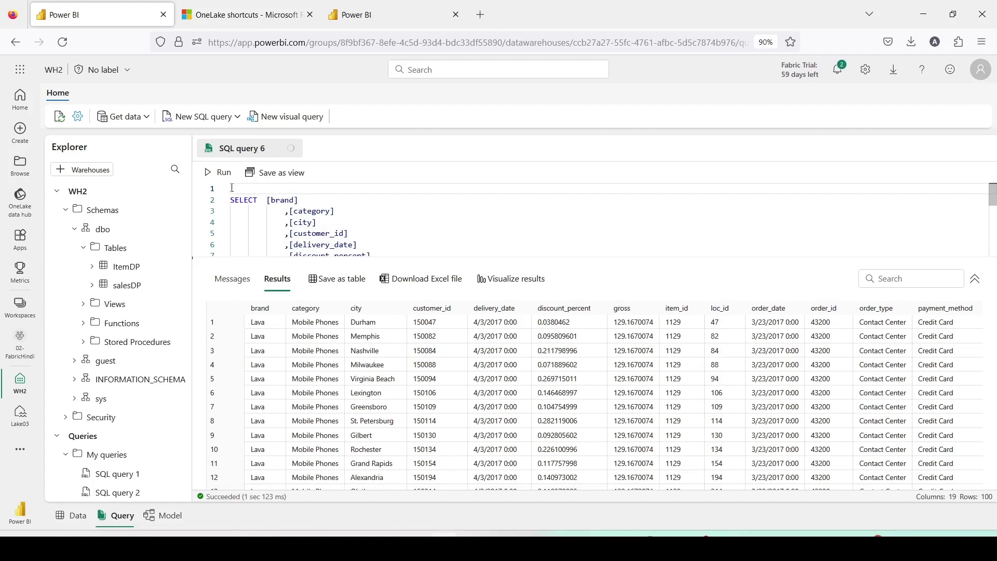
{"action": "type", "text": "Create v"}
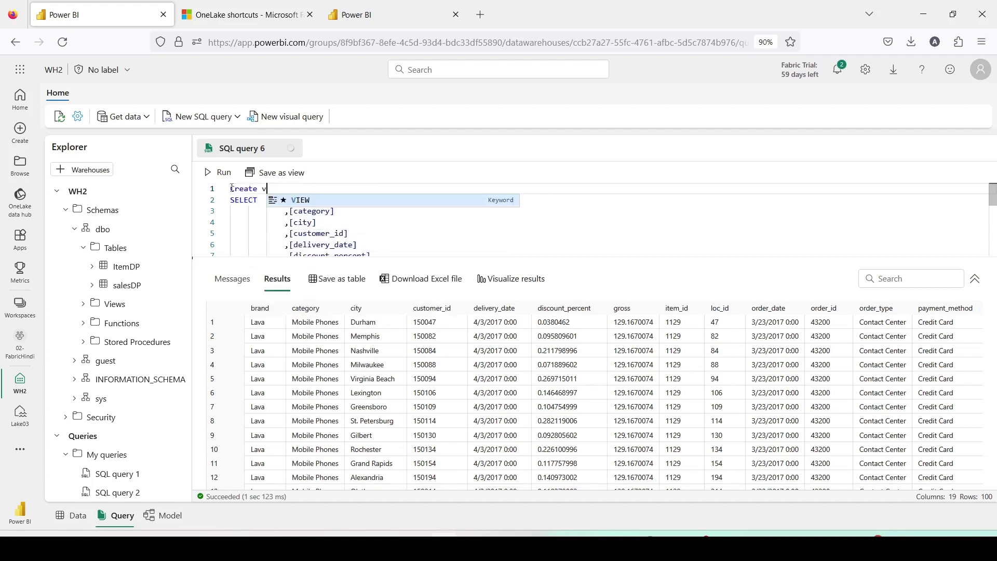
{"action": "type", "text": "iew dbo."}
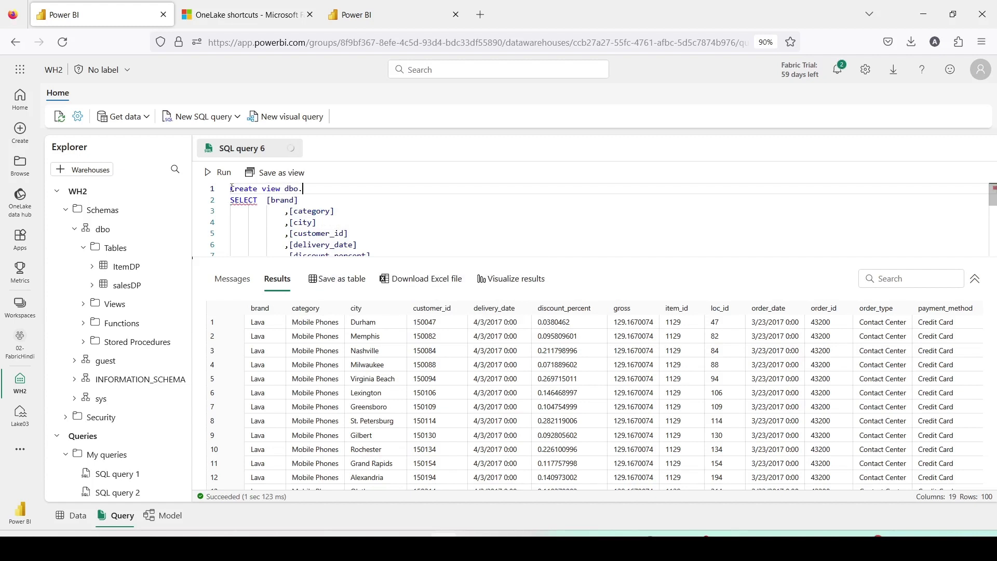
{"action": "type", "text": "view_retails as"}
{"action": "left_click", "coordinate": [362, 189]}
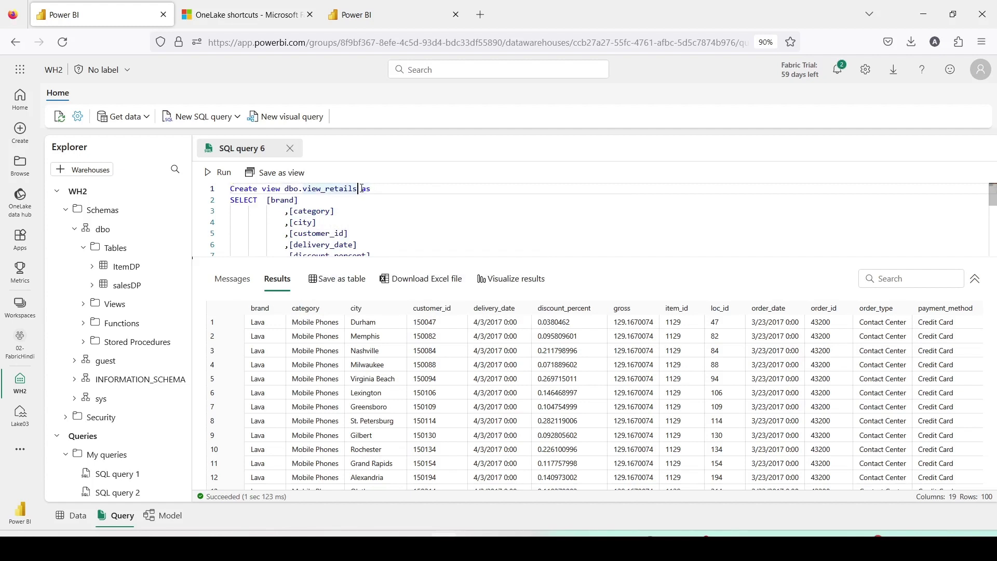
{"action": "key", "text": "BackSpace"}
{"action": "key", "text": "ctrl+a"}
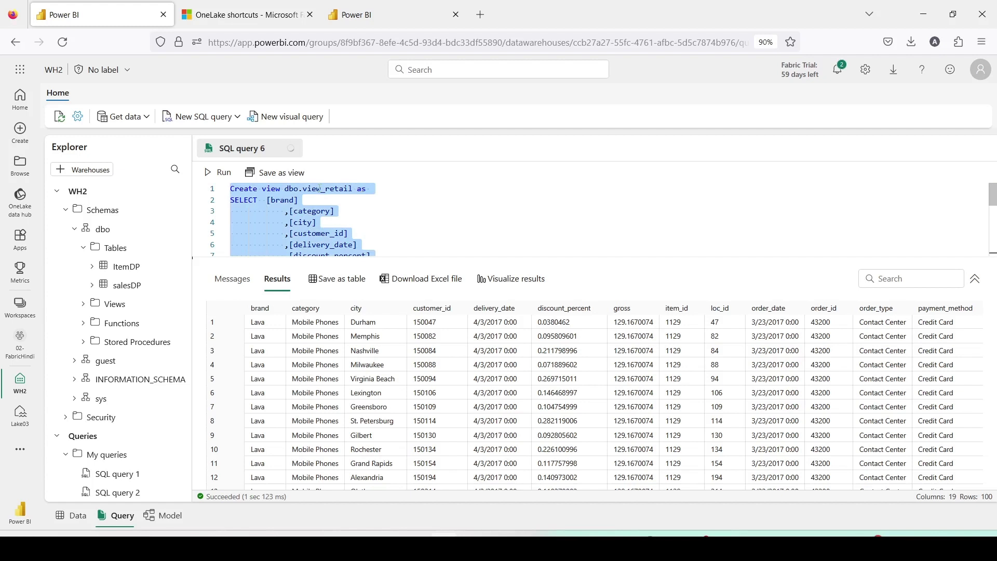
{"action": "left_click", "coordinate": [222, 172]}
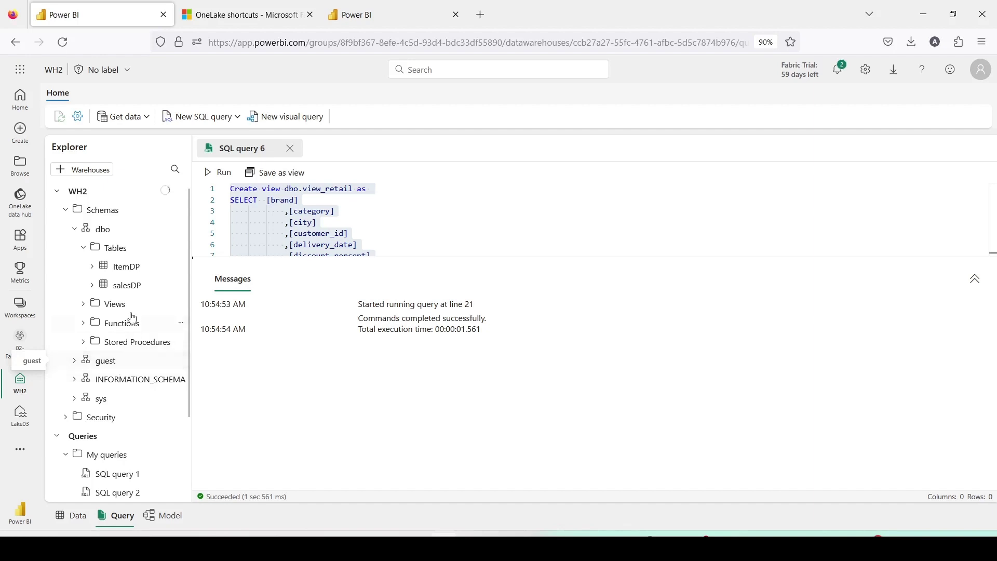
Expand the Views folder of WH2's dbo schema and preview the data of view_retail
{"action": "left_click", "coordinate": [83, 303]}
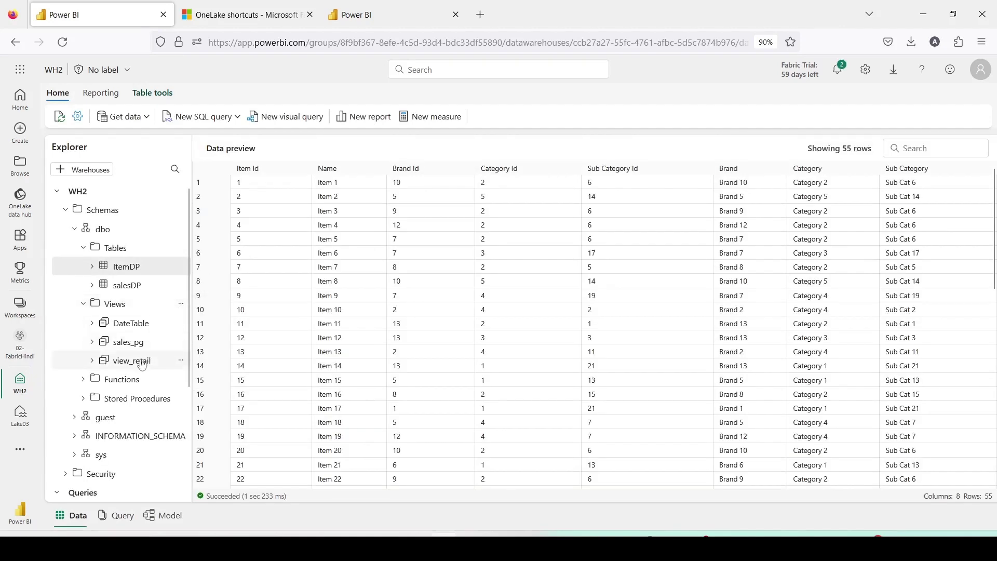
{"action": "left_click", "coordinate": [140, 366]}
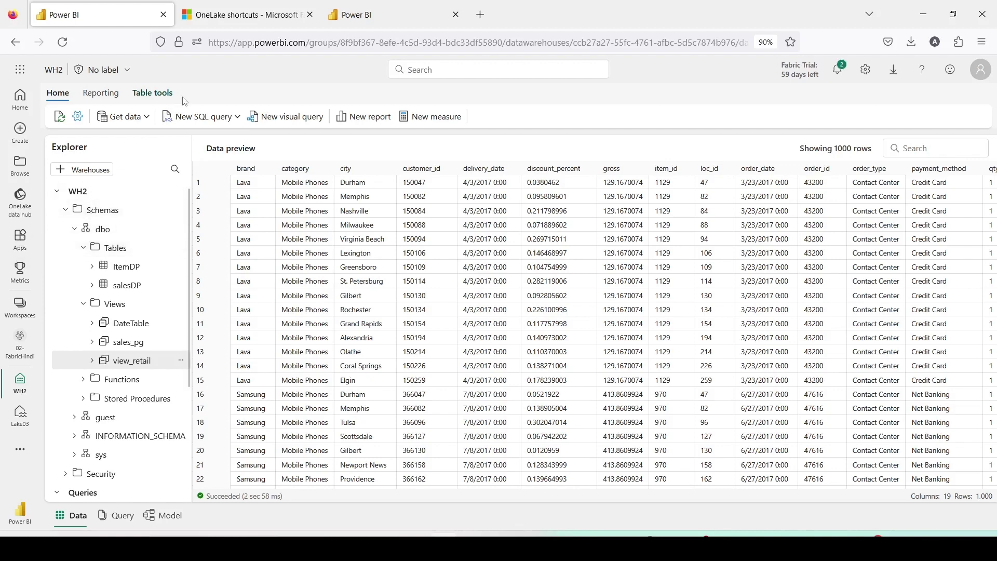
Return to Lake01 and collapse its Schemas folder and the Lake01 node in the explorer
{"action": "left_click", "coordinate": [362, 21]}
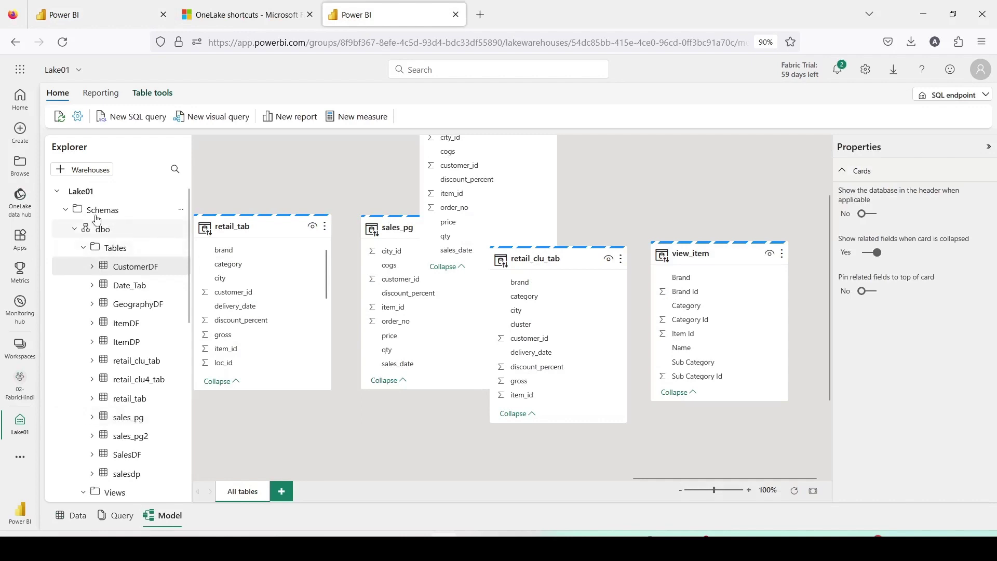
{"action": "left_click", "coordinate": [65, 211]}
{"action": "left_click", "coordinate": [59, 193]}
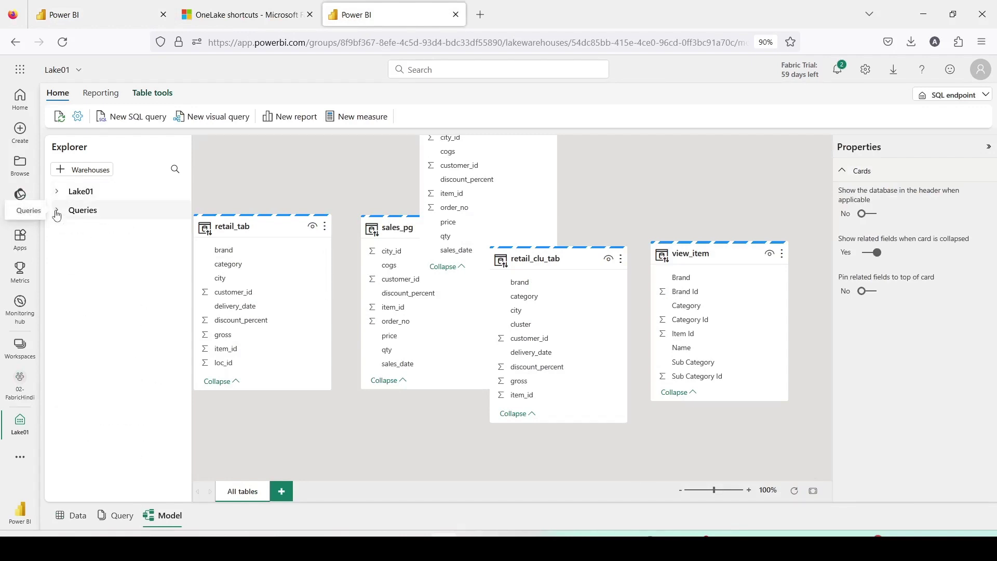
Switch Lake01 from the SQL endpoint to the Lakehouse view and discard the unsaved queries
{"action": "left_click", "coordinate": [57, 191]}
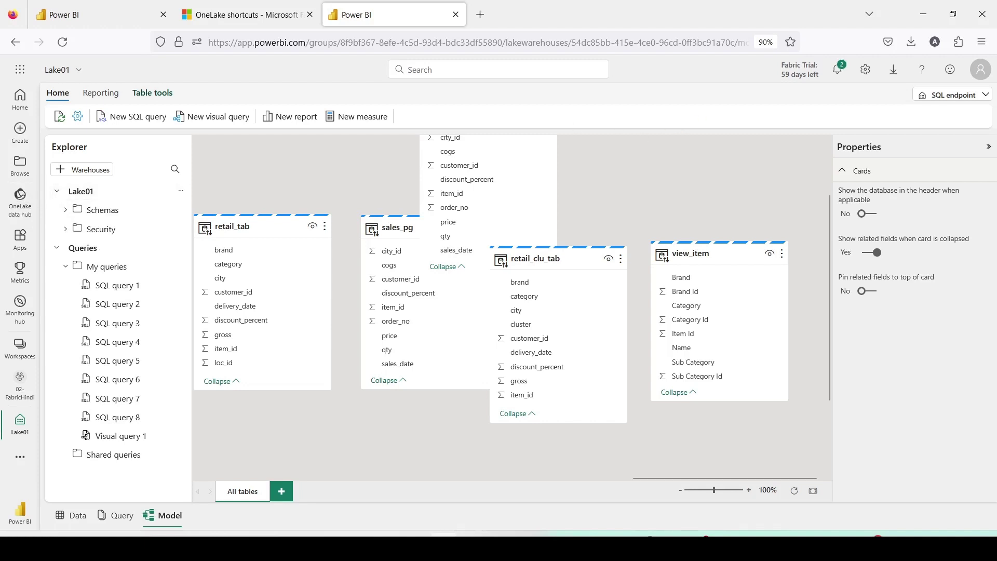
{"action": "left_click_drag", "start_coordinate": [897, 82], "coordinate": [996, 114]}
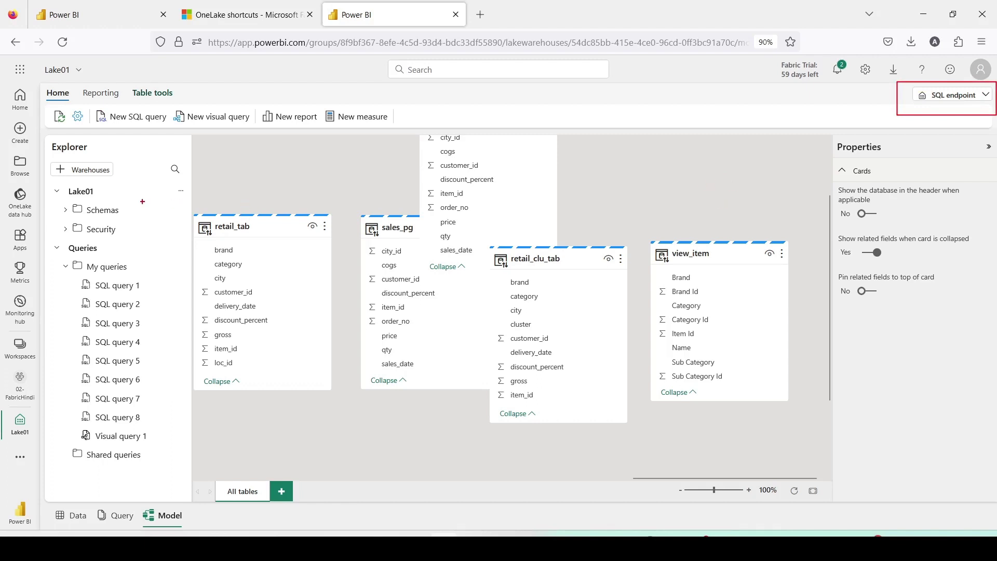
{"action": "mouse_move", "coordinate": [142, 201]}
{"action": "left_mouse_down"}
{"action": "mouse_move", "coordinate": [538, 178]}
{"action": "mouse_move", "coordinate": [942, 99]}
{"action": "mouse_move", "coordinate": [928, 94]}
{"action": "left_mouse_up"}
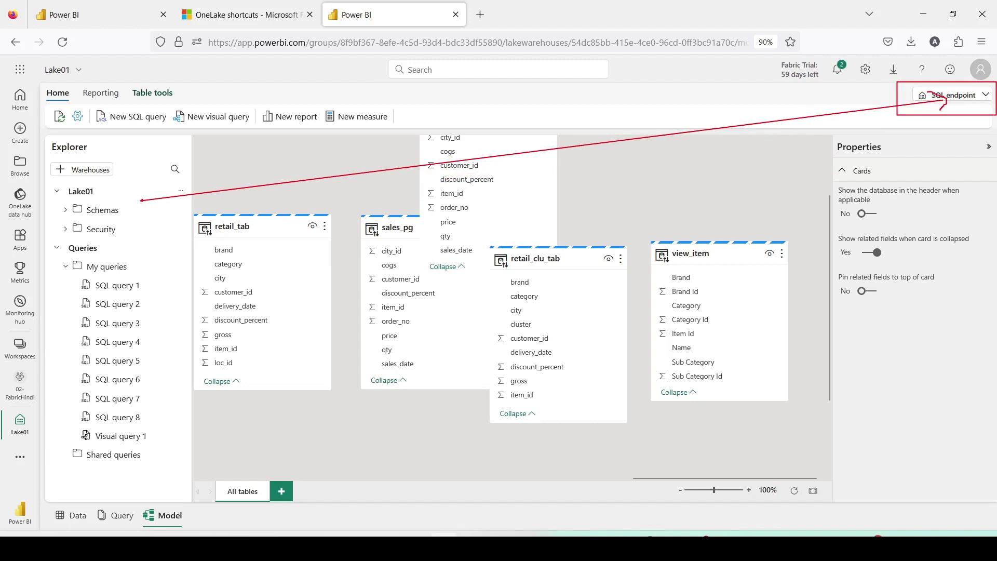
{"action": "key", "text": "Escape"}
{"action": "left_click", "coordinate": [947, 97]}
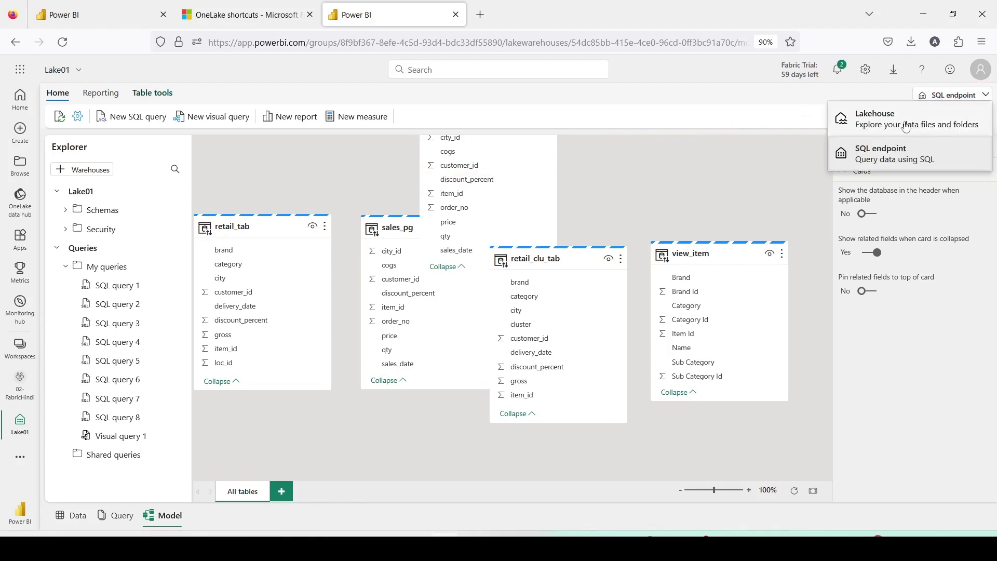
{"action": "left_click", "coordinate": [889, 123]}
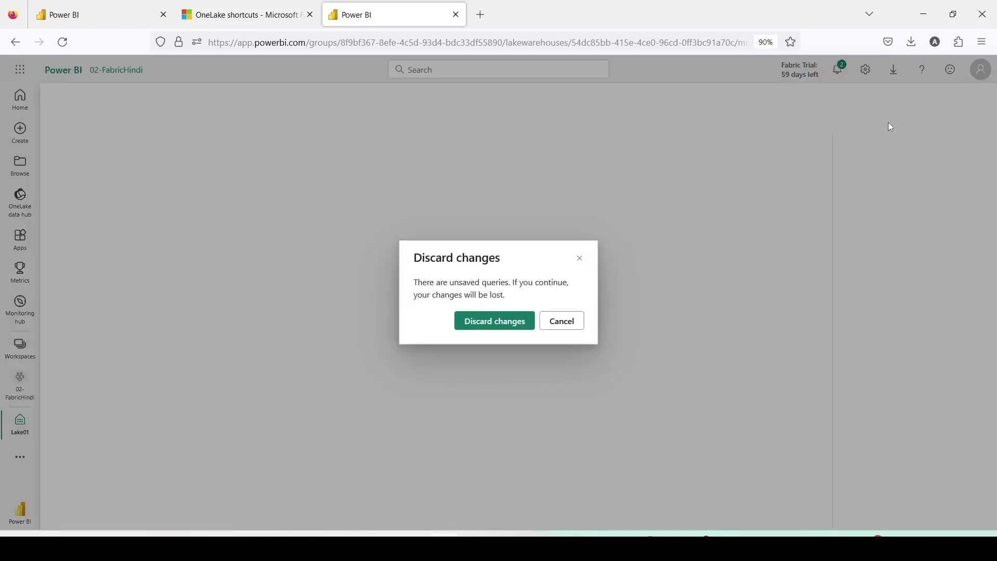
{"action": "left_click", "coordinate": [517, 325]}
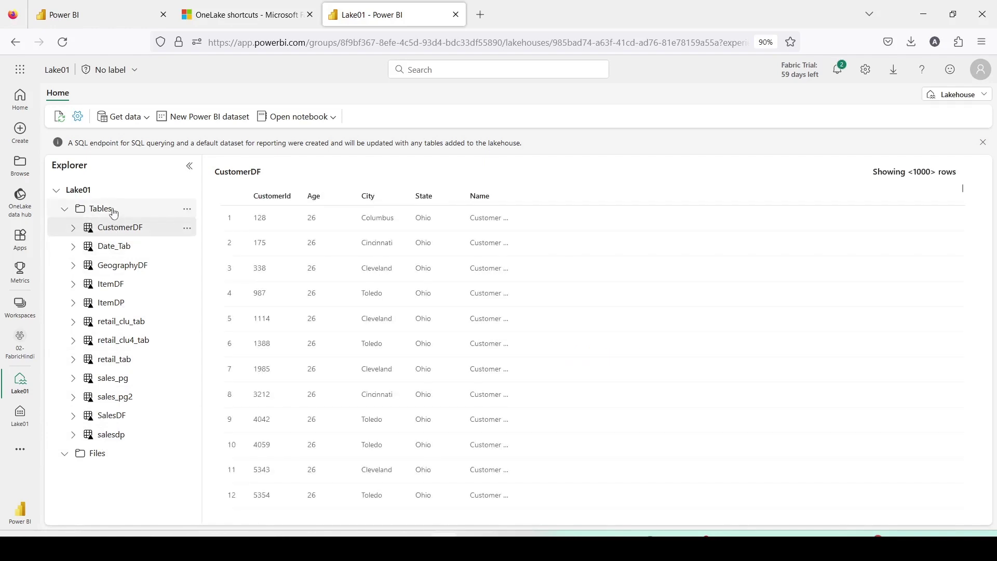
Start a new shortcut in Lake01's Tables folder with Microsoft OneLake as the internal source
{"action": "left_click", "coordinate": [188, 210]}
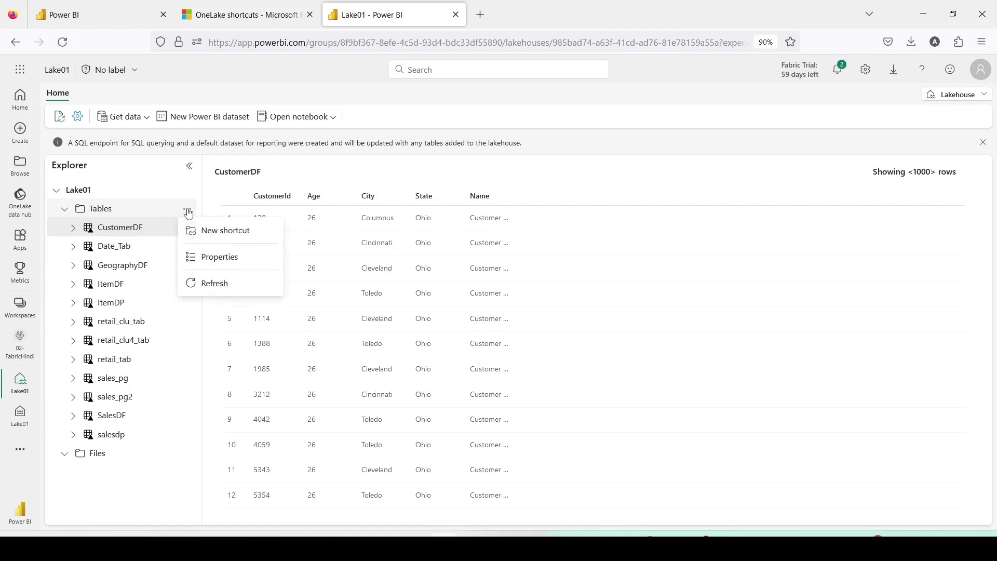
{"action": "left_click", "coordinate": [214, 235]}
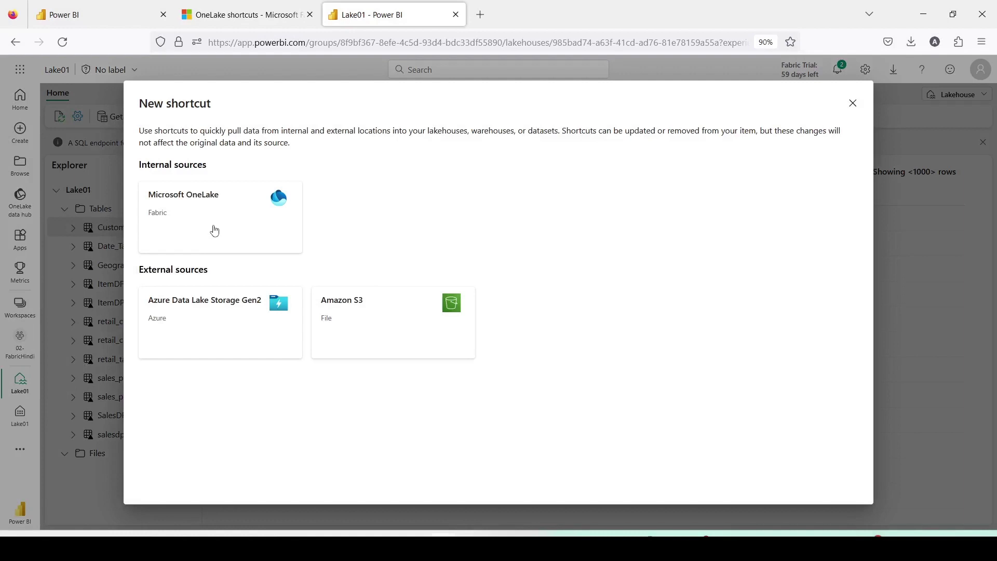
{"action": "left_click", "coordinate": [211, 226]}
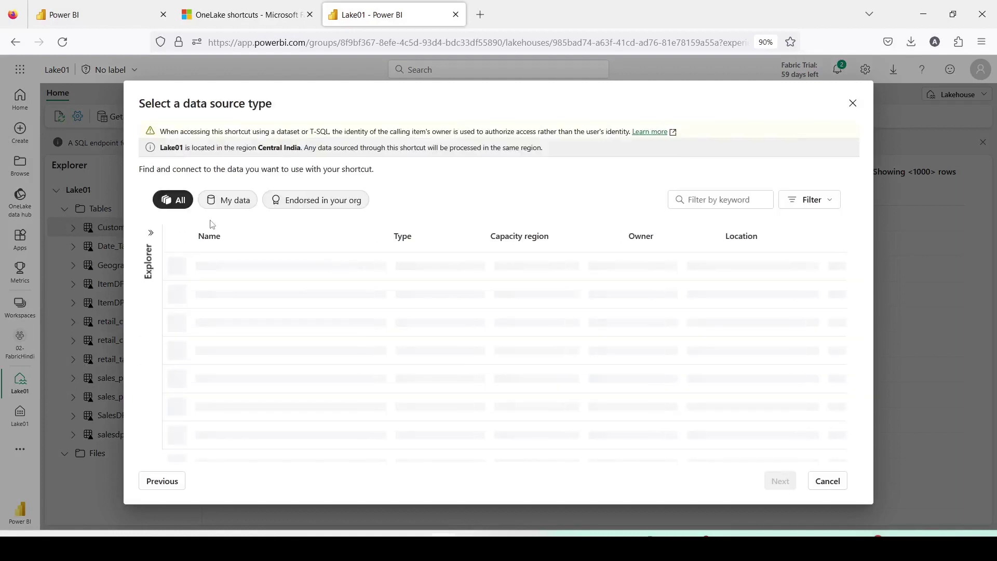
Choose the Lake02 lakehouse from the 01-Fabric workspace as the shortcut's data source and continue
{"action": "scroll", "coordinate": [244, 310], "scroll_direction": "down", "scroll_amount": 1}
{"action": "scroll", "coordinate": [244, 310], "scroll_direction": "down", "scroll_amount": 1}
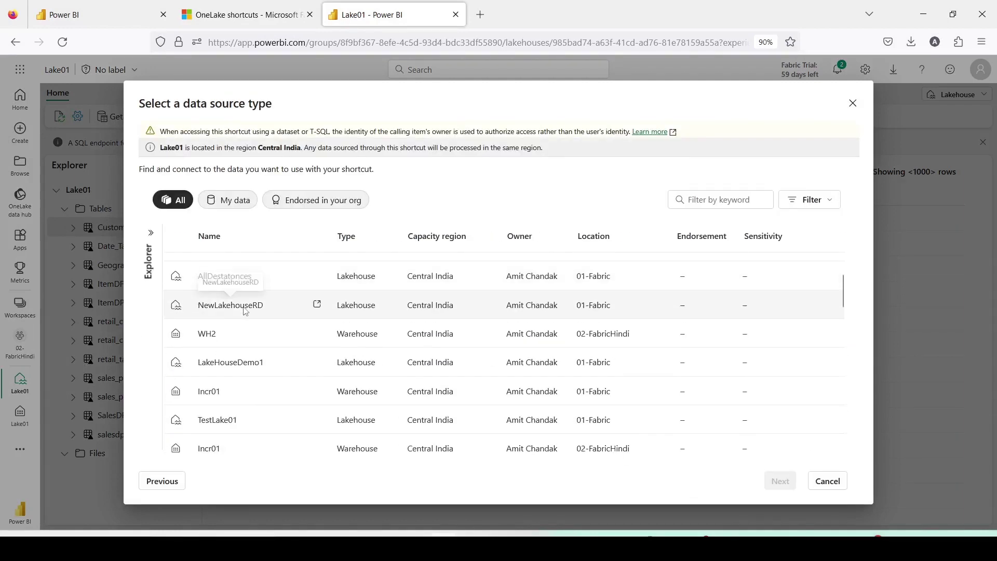
{"action": "scroll", "coordinate": [244, 312], "scroll_direction": "up", "scroll_amount": 3}
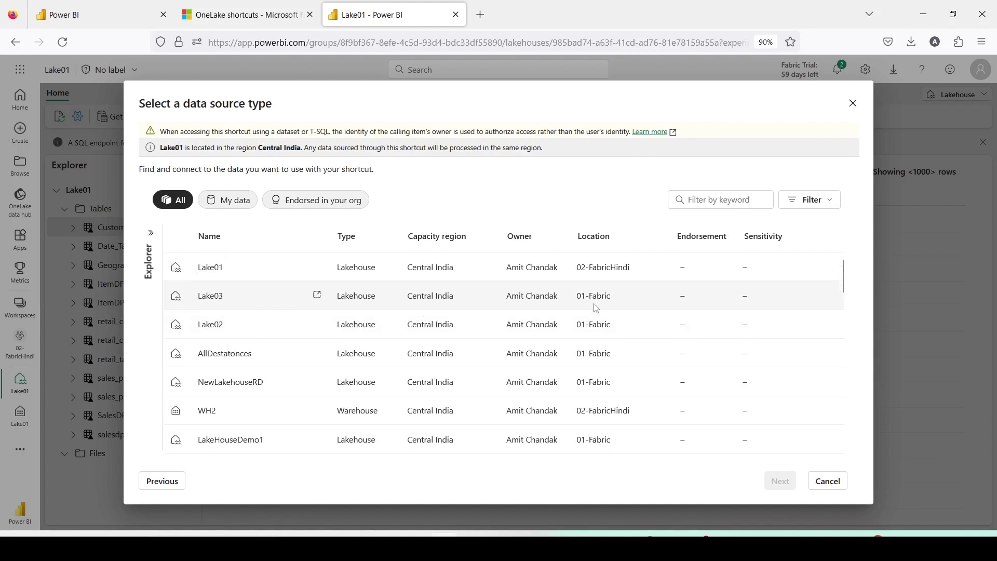
{"action": "left_click", "coordinate": [210, 325]}
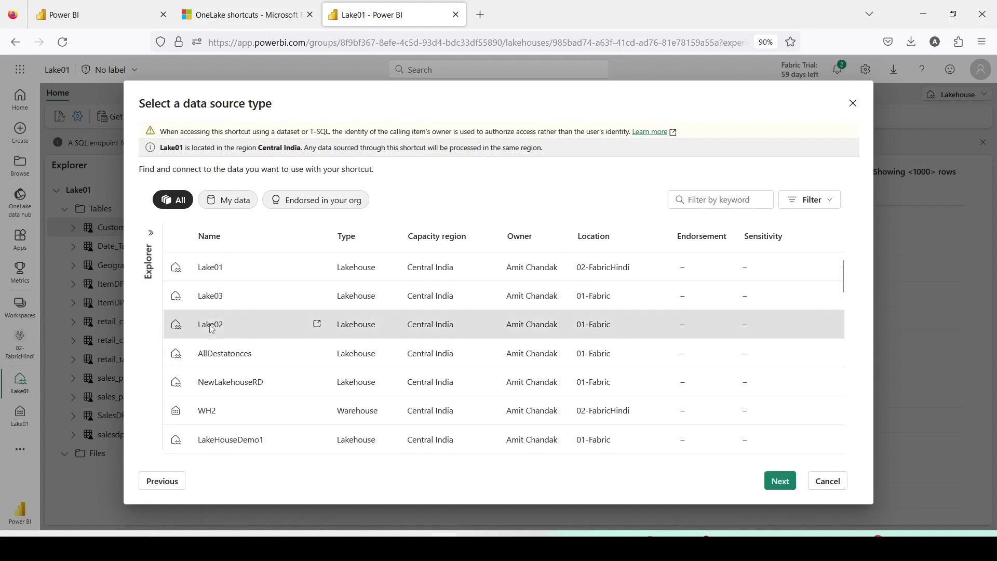
{"action": "left_click", "coordinate": [211, 268]}
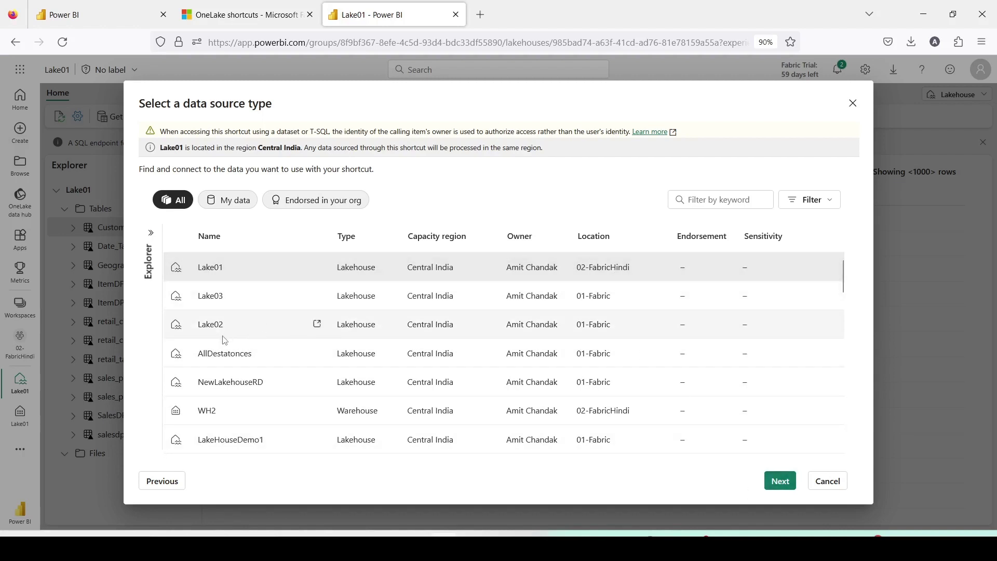
{"action": "left_click", "coordinate": [213, 326]}
{"action": "left_click", "coordinate": [778, 484]}
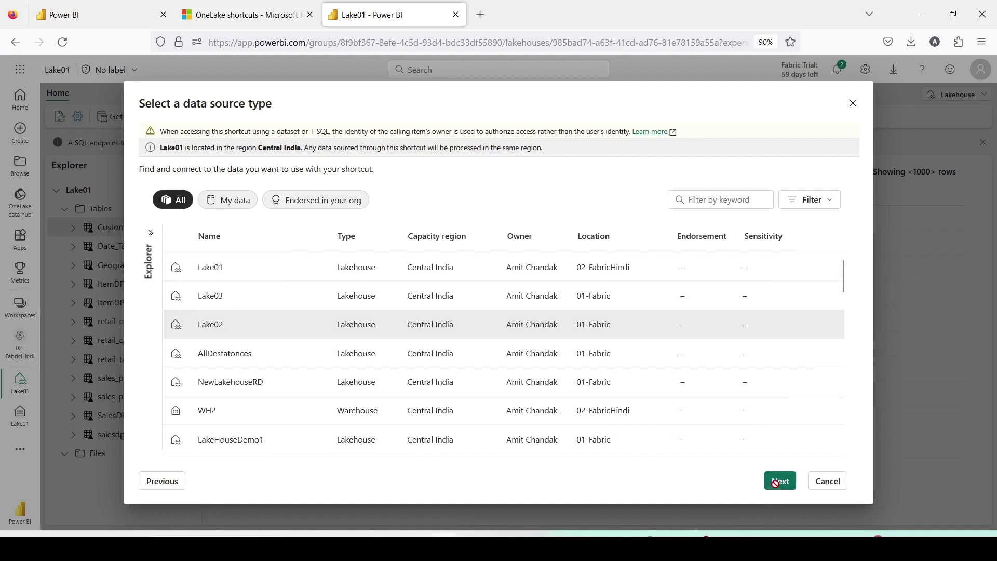
Create the shortcut to the Retail table from Lake02's Tables folder
{"action": "left_click", "coordinate": [161, 237]}
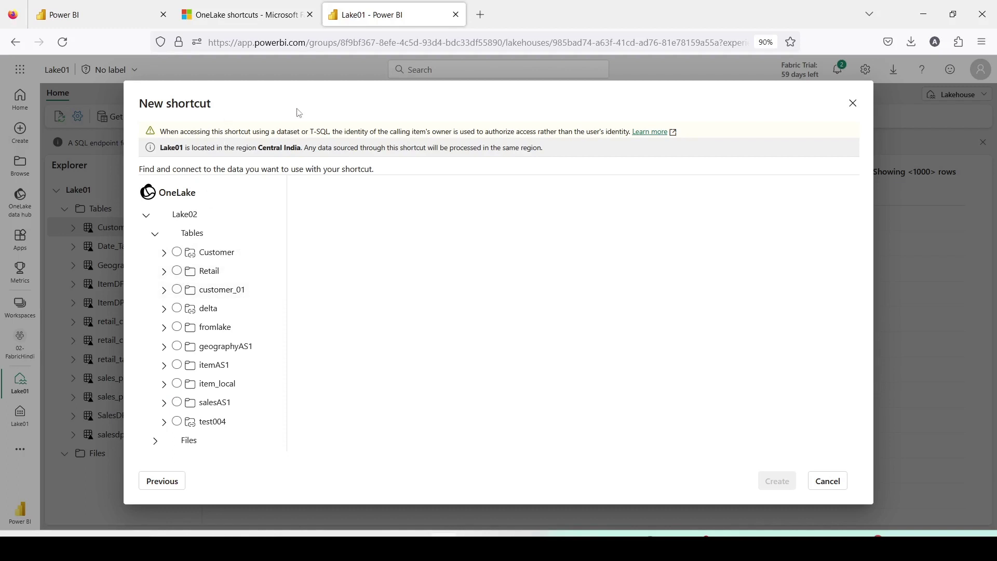
{"action": "left_click", "coordinate": [178, 270]}
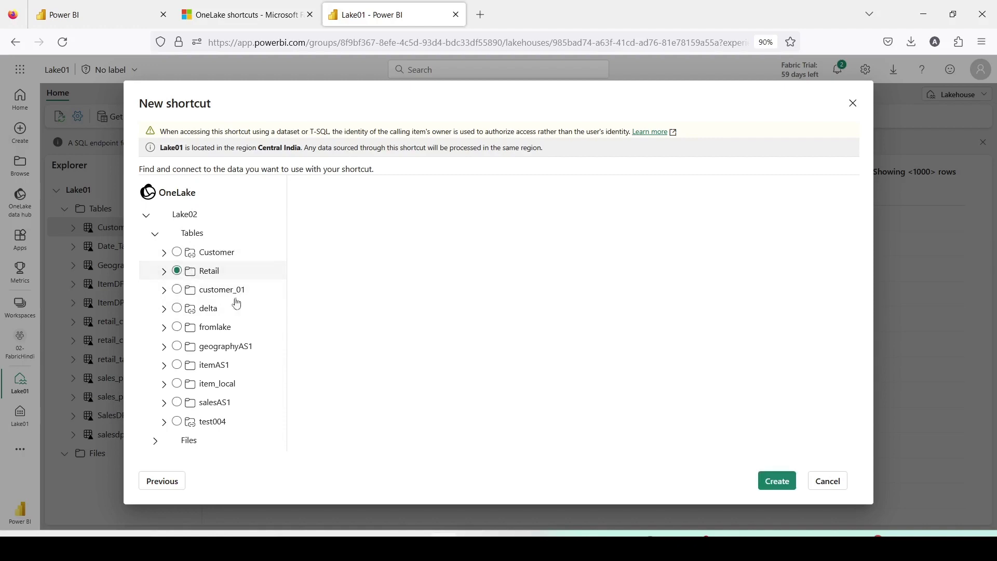
{"action": "left_click", "coordinate": [774, 480]}
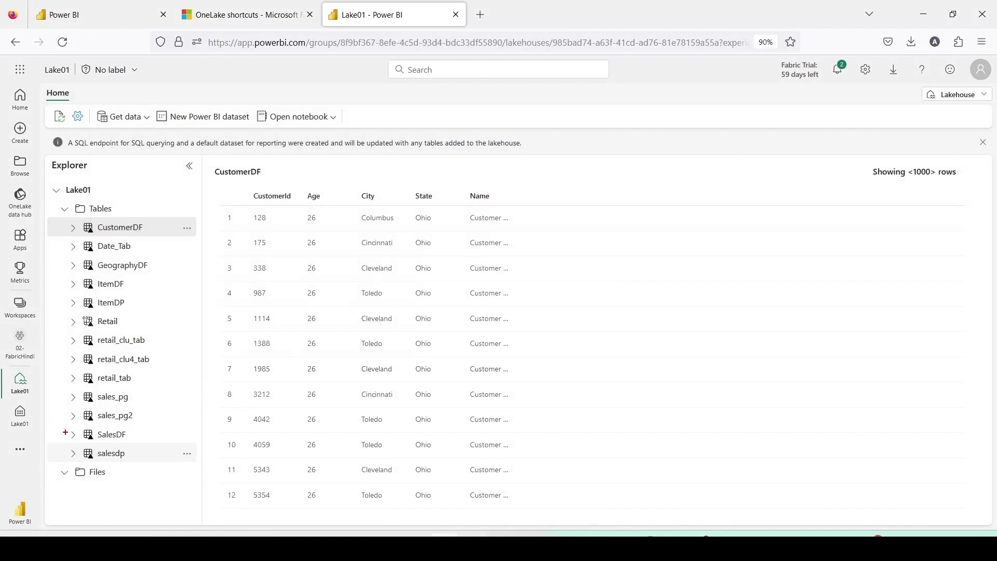
Preview the data of the Retail shortcut table in Lake01 and display the contents of the Files folder
{"action": "mouse_move", "coordinate": [74, 311]}
{"action": "left_mouse_down"}
{"action": "mouse_move", "coordinate": [122, 330]}
{"action": "mouse_move", "coordinate": [211, 329]}
{"action": "left_mouse_up"}
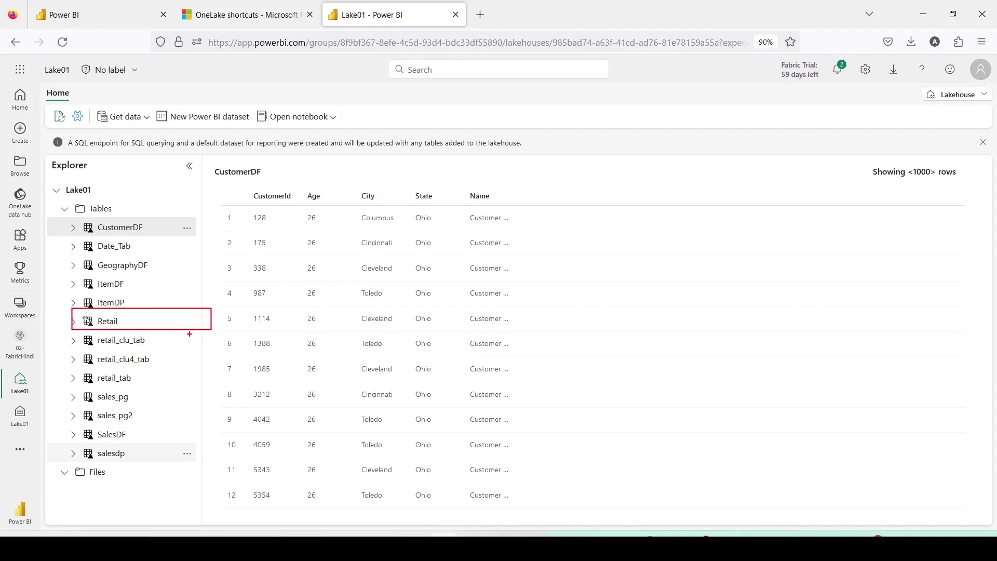
{"action": "key", "text": "Escape"}
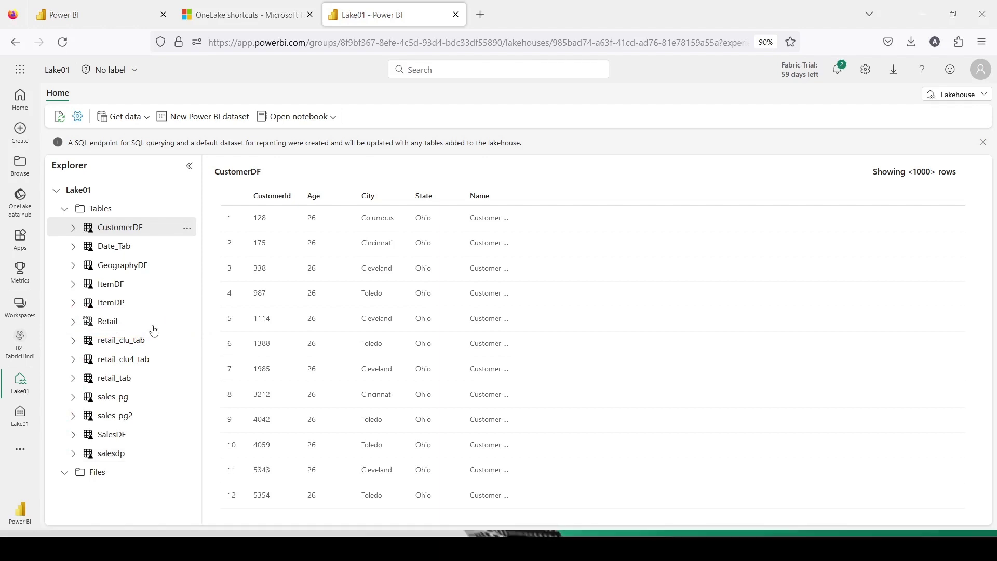
{"action": "left_click", "coordinate": [117, 328]}
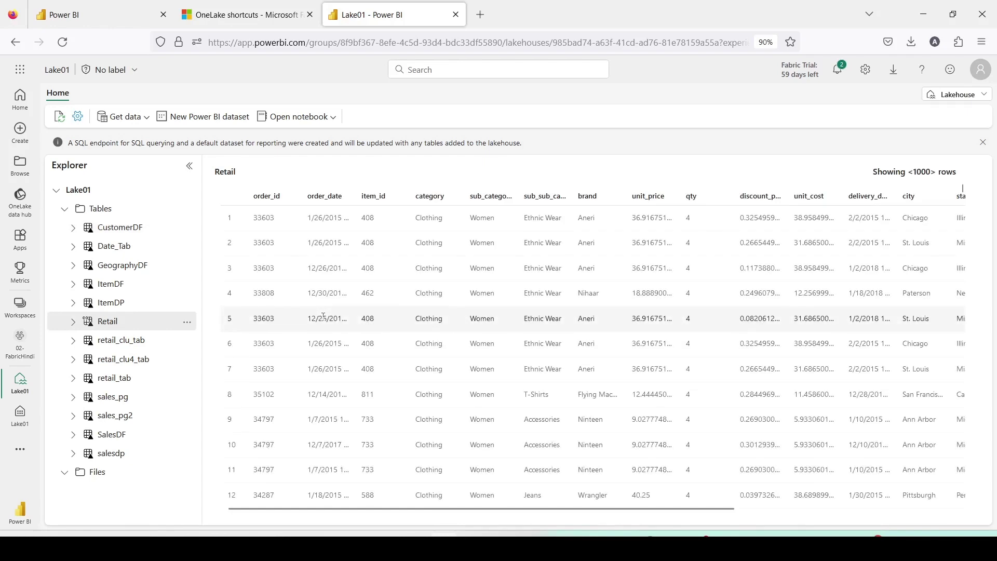
{"action": "right_click", "coordinate": [134, 325]}
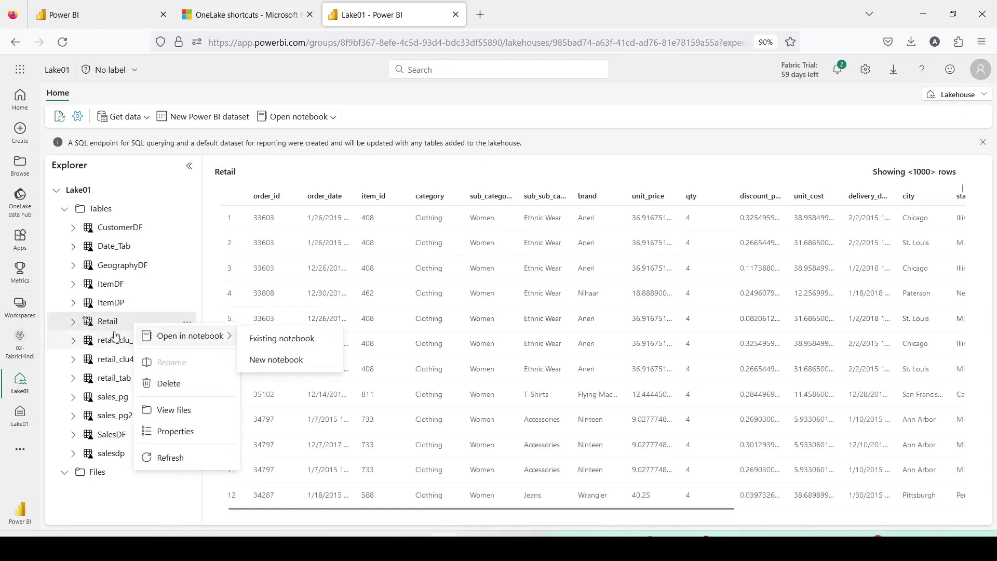
{"action": "left_click", "coordinate": [376, 289]}
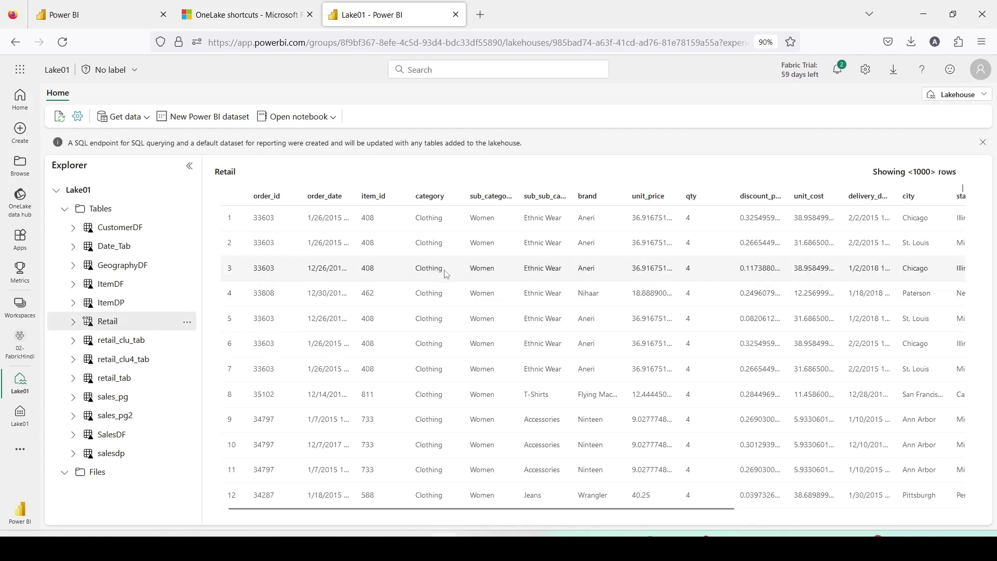
{"action": "left_click", "coordinate": [125, 476]}
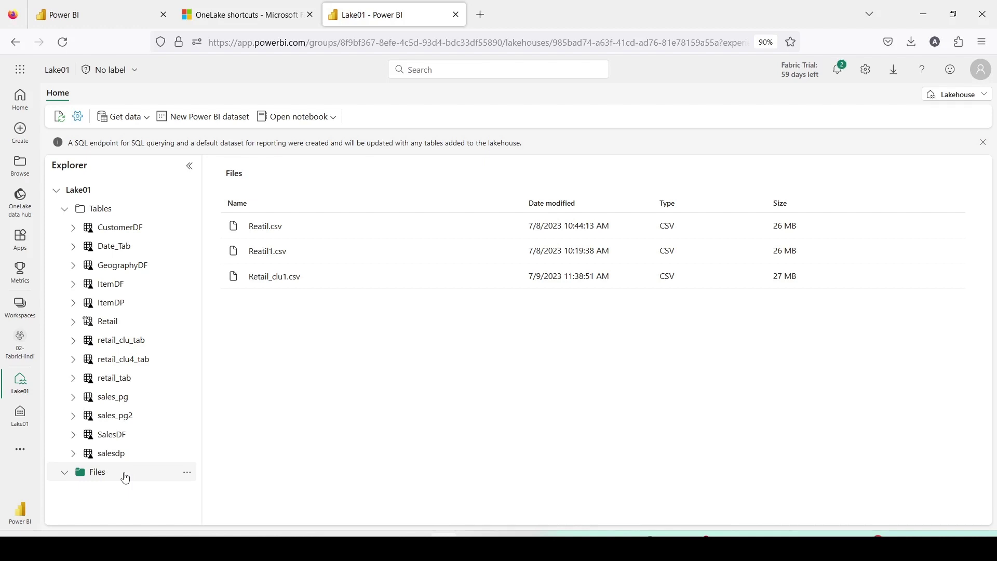
{"action": "left_click", "coordinate": [125, 477]}
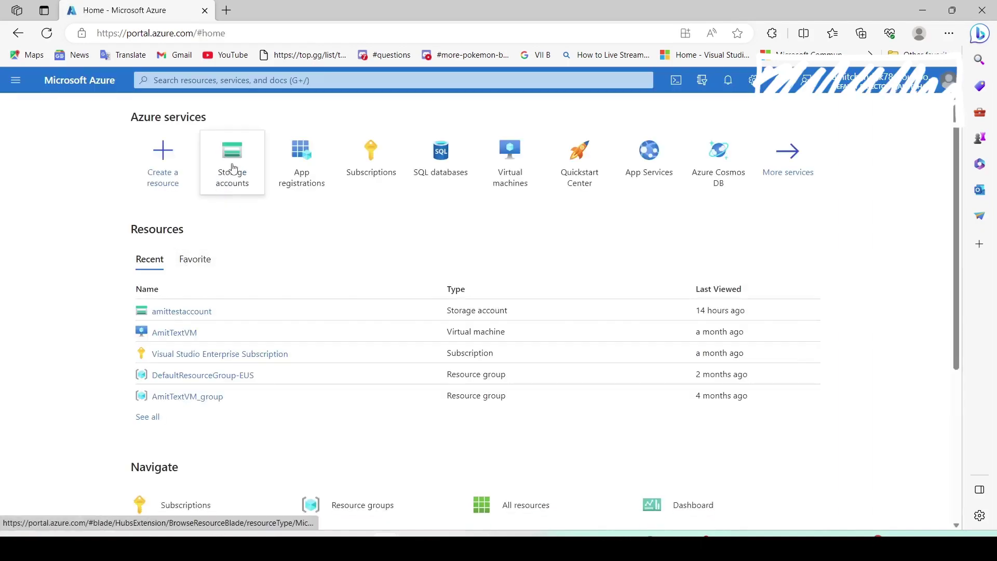
Switch to the Azure portal, view the Storage accounts summary card with its create option, and dismiss the credit notification
{"action": "mouse_move", "coordinate": [233, 167]}
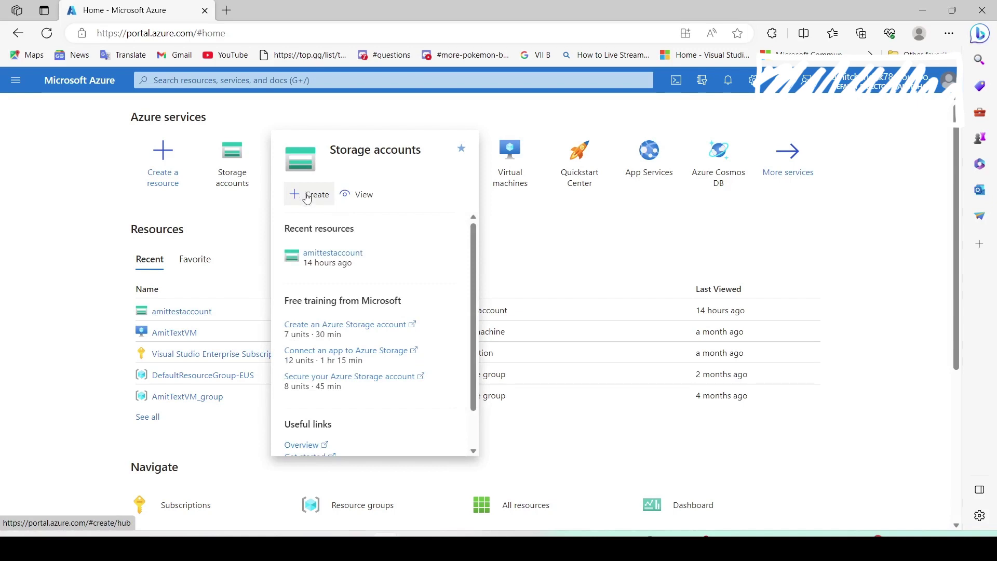
{"action": "left_click_drag", "start_coordinate": [199, 130], "coordinate": [407, 223]}
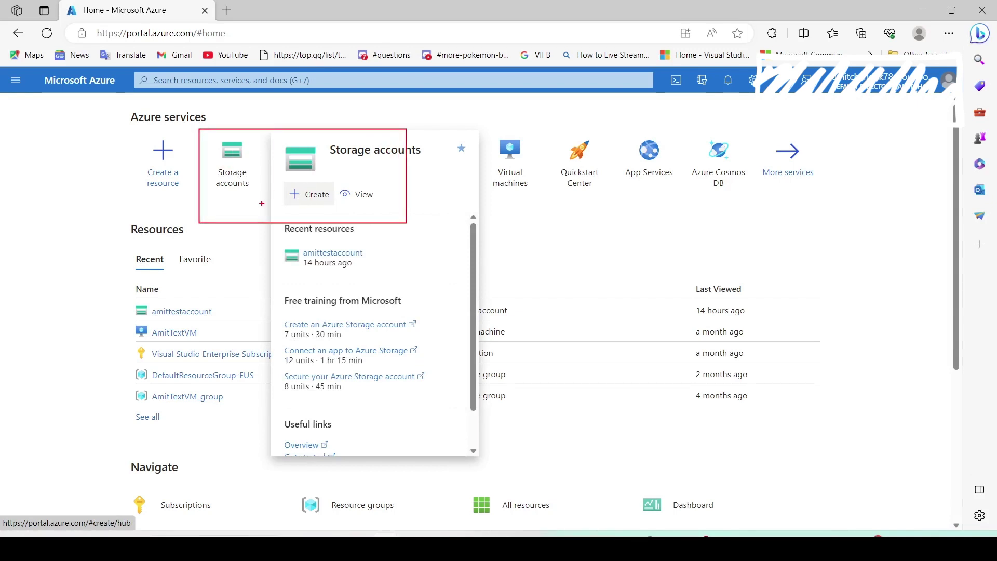
{"action": "left_click_drag", "start_coordinate": [272, 186], "coordinate": [344, 215]}
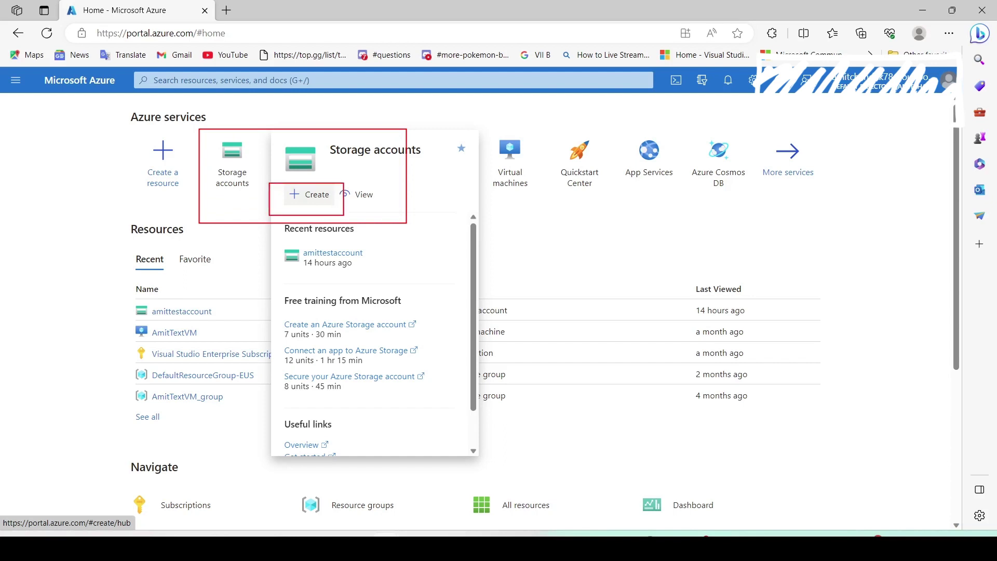
{"action": "key", "text": "Escape"}
{"action": "mouse_move", "coordinate": [233, 192]}
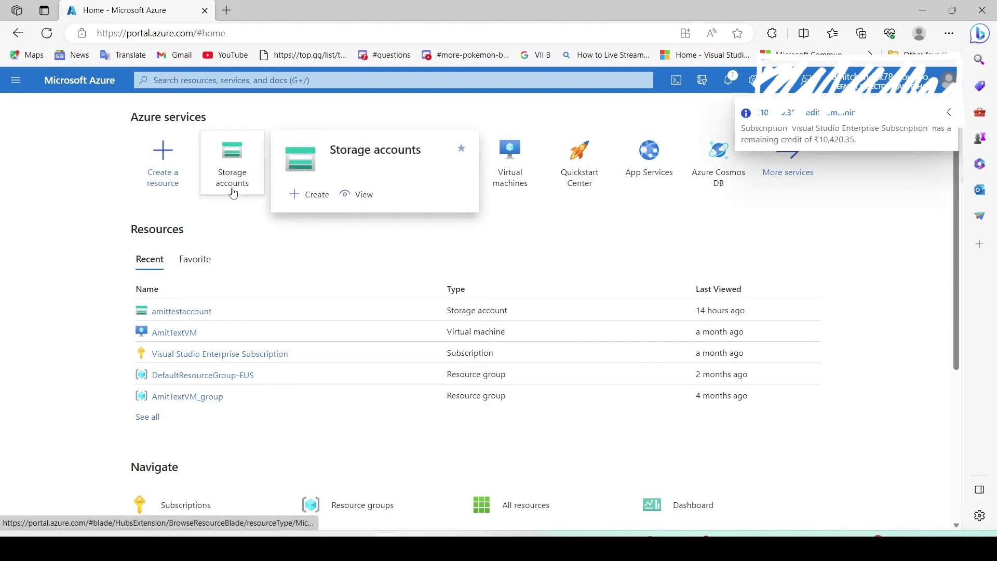
{"action": "left_click", "coordinate": [948, 116]}
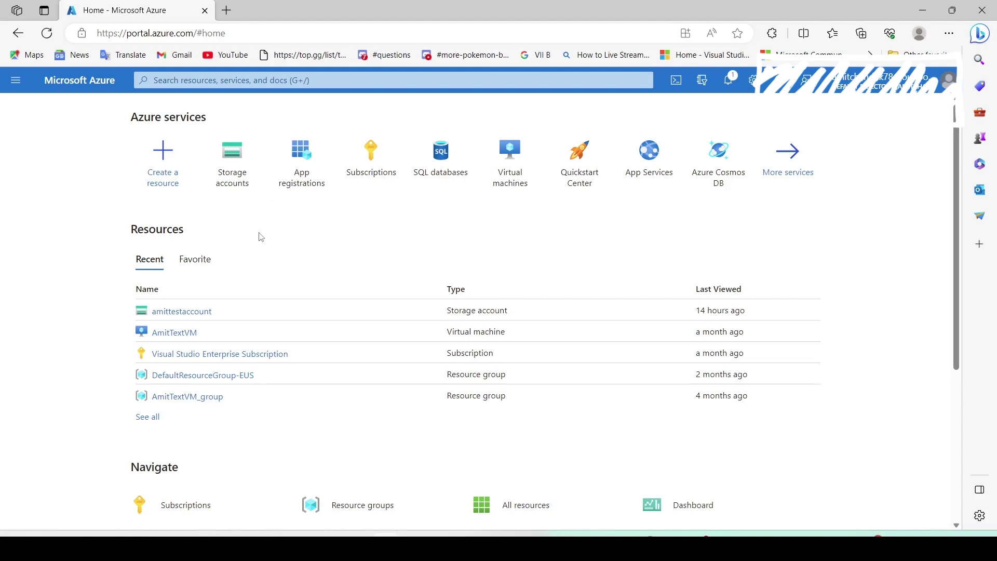
Open the existing BlockBlobStorage account in East US from the Storage accounts list and collapse that list
{"action": "left_click", "coordinate": [233, 188]}
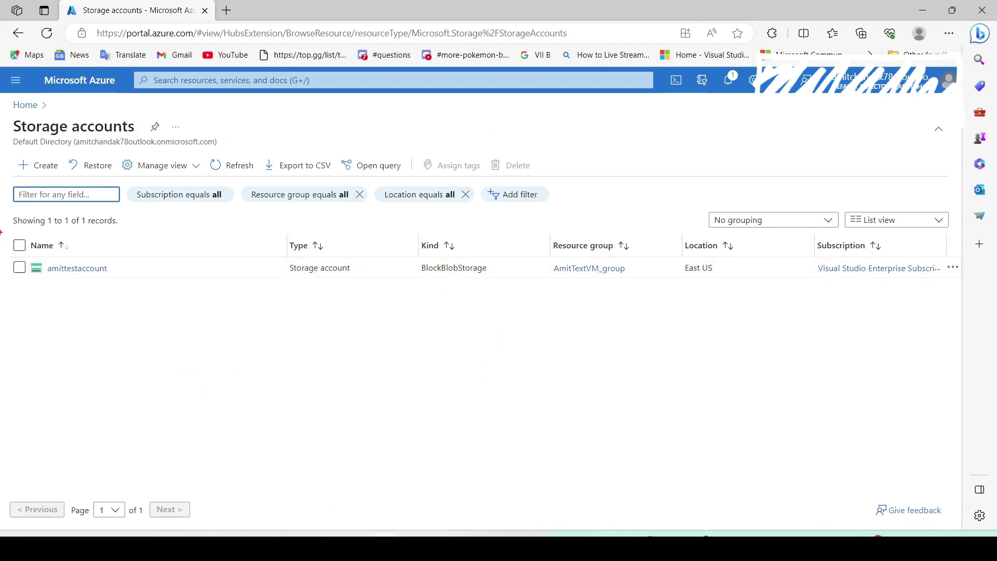
{"action": "left_click_drag", "start_coordinate": [1, 232], "coordinate": [205, 285]}
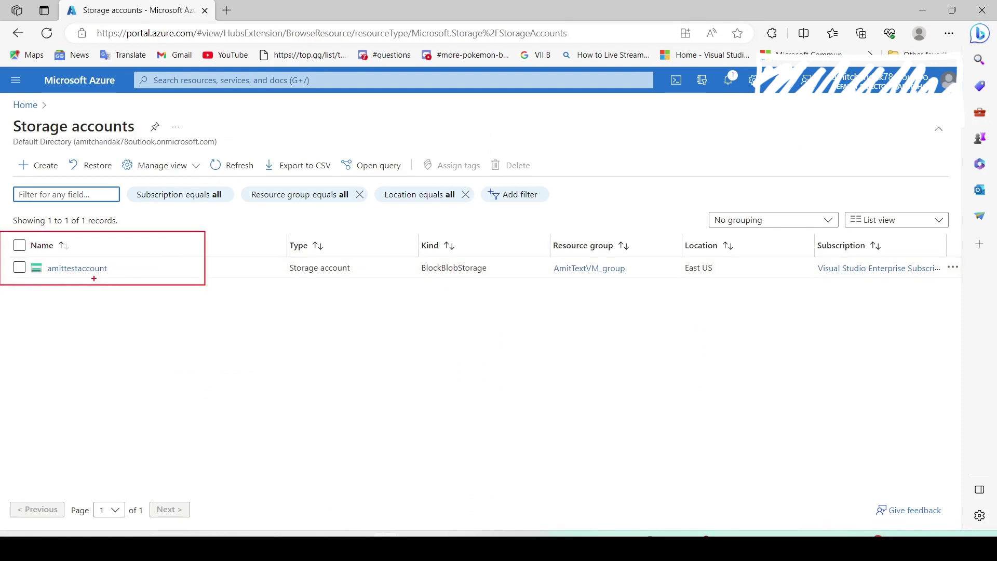
{"action": "left_click", "coordinate": [87, 269]}
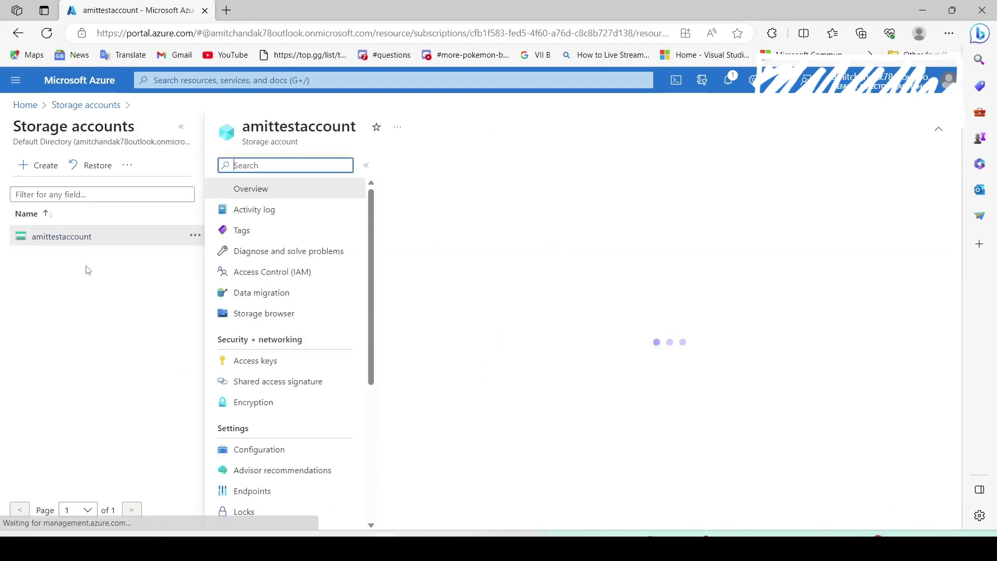
{"action": "left_click", "coordinate": [181, 128]}
Open the access keys page of the storage account
{"action": "scroll", "coordinate": [111, 312], "scroll_direction": "down", "scroll_amount": 1}
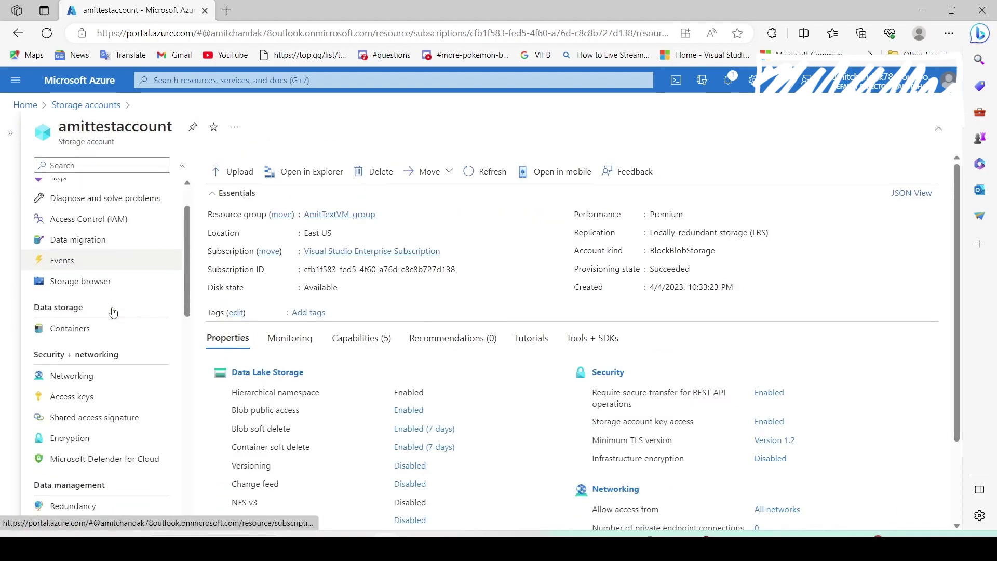
{"action": "scroll", "coordinate": [113, 312], "scroll_direction": "down", "scroll_amount": 1}
{"action": "left_click", "coordinate": [88, 343]}
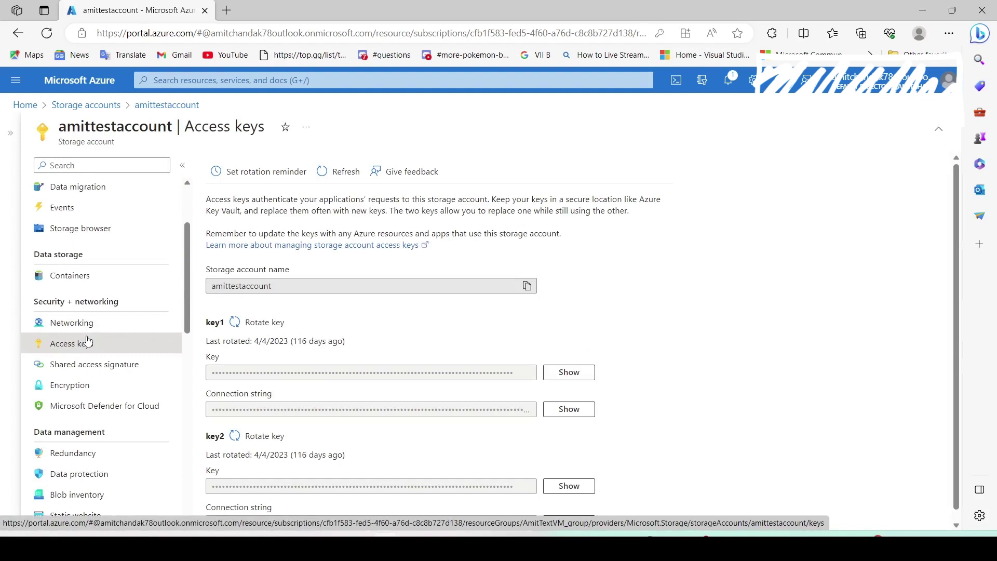
{"action": "scroll", "coordinate": [87, 340], "scroll_direction": "down", "scroll_amount": 7}
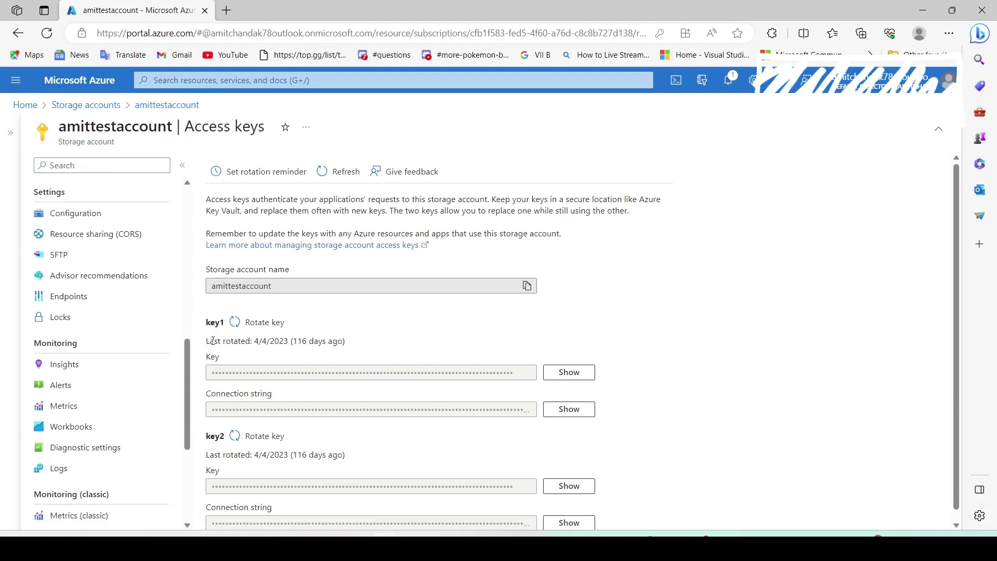
Open the endpoints page of the storage account and view the Data Lake Storage endpoint
{"action": "mouse_move", "coordinate": [201, 322]}
{"action": "left_mouse_down"}
{"action": "mouse_move", "coordinate": [272, 366]}
{"action": "mouse_move", "coordinate": [633, 396]}
{"action": "left_mouse_up"}
{"action": "scroll", "coordinate": [83, 366], "scroll_direction": "down", "scroll_amount": 5}
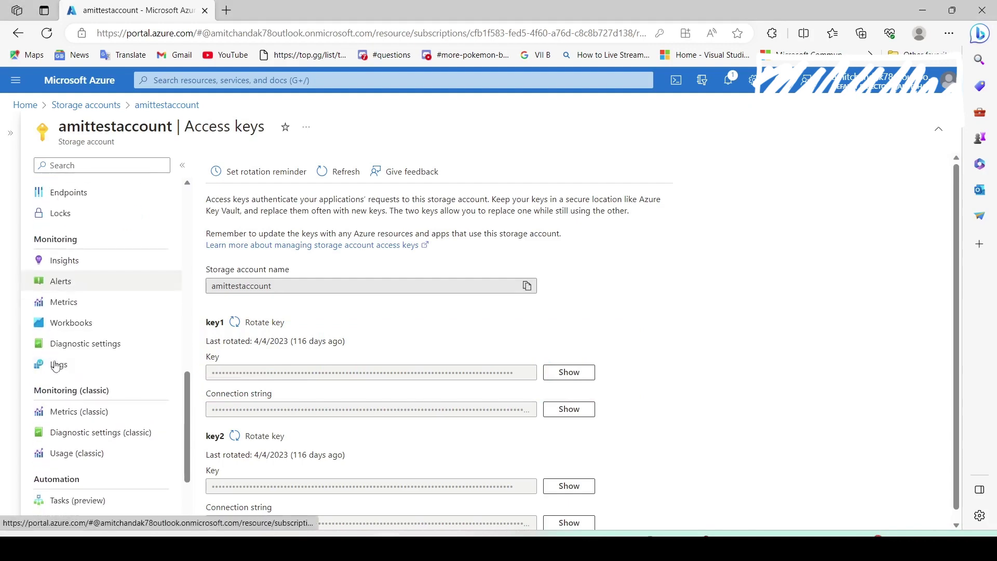
{"action": "scroll", "coordinate": [72, 363], "scroll_direction": "up", "scroll_amount": 5}
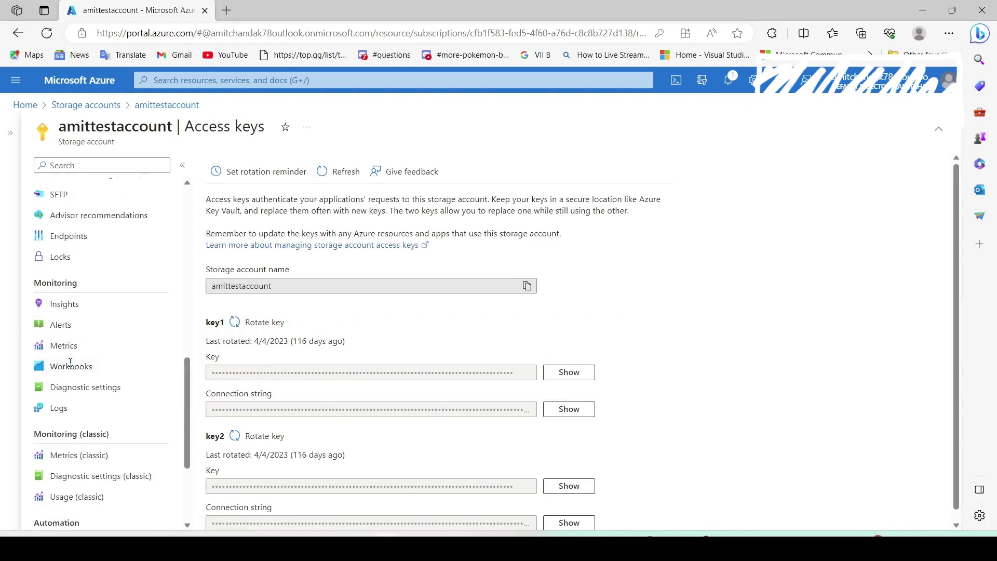
{"action": "left_click", "coordinate": [73, 350]}
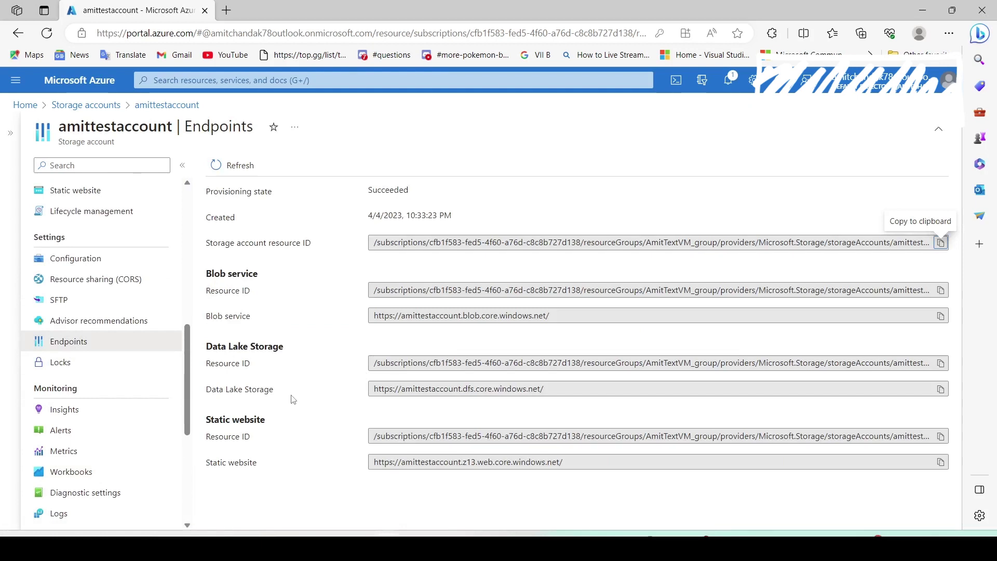
{"action": "left_click_drag", "start_coordinate": [199, 374], "coordinate": [578, 405]}
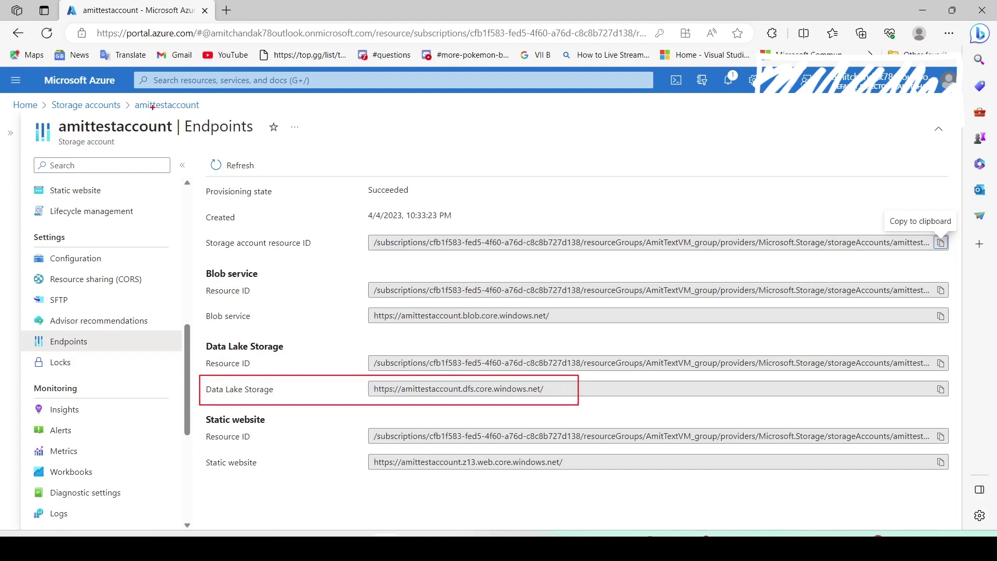
Open the storage account in a new browser tab and display its containers
{"action": "right_click", "coordinate": [186, 107]}
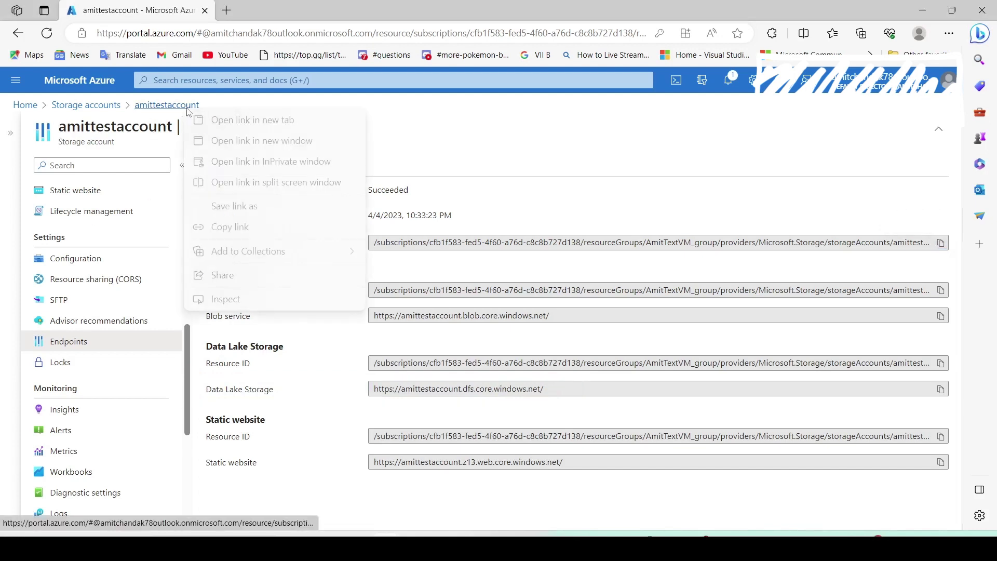
{"action": "left_click", "coordinate": [213, 124]}
{"action": "left_click", "coordinate": [265, 10]}
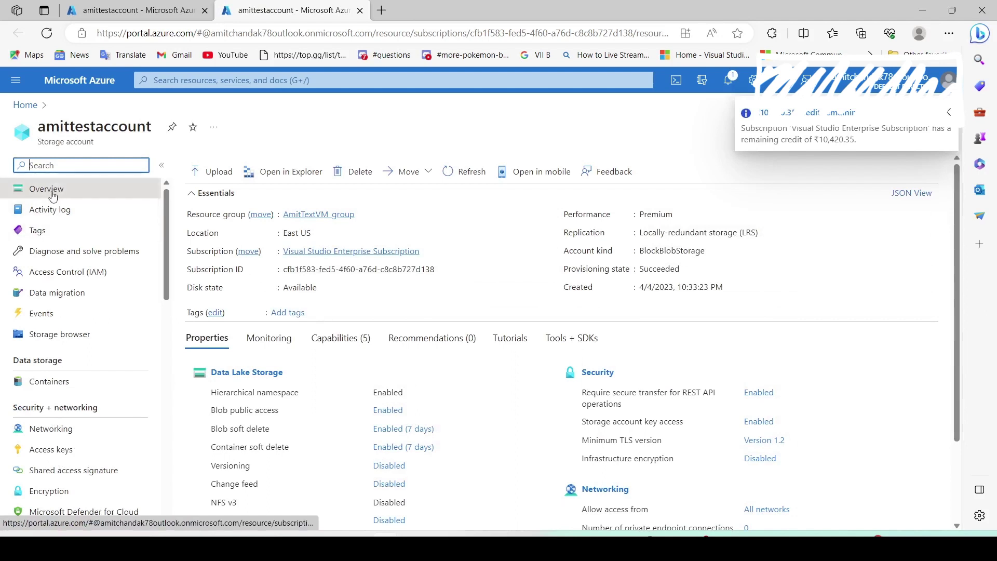
{"action": "left_click", "coordinate": [52, 385]}
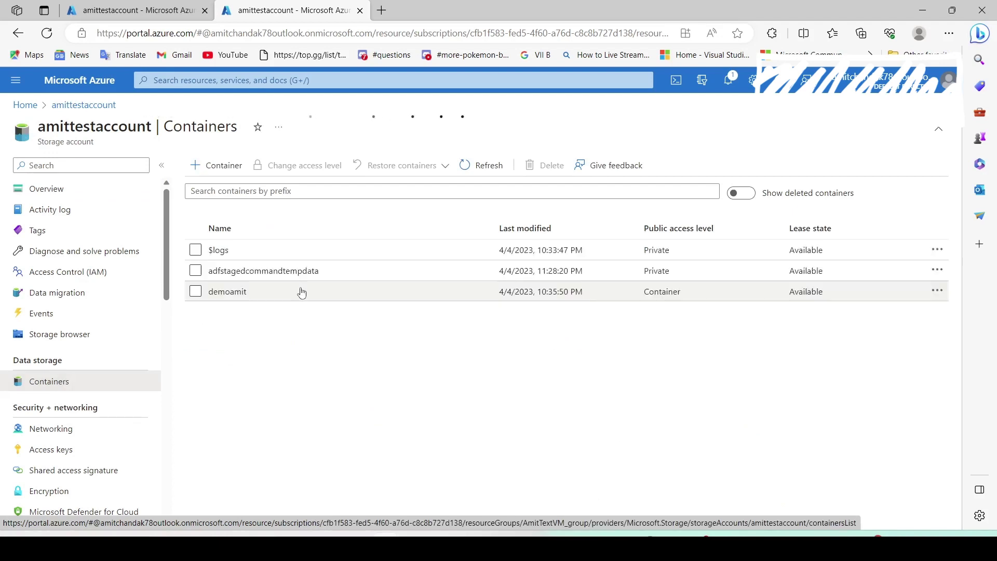
Look through the demoamit container and its parquet folder, and return to the container's root listing
{"action": "left_click", "coordinate": [227, 292]}
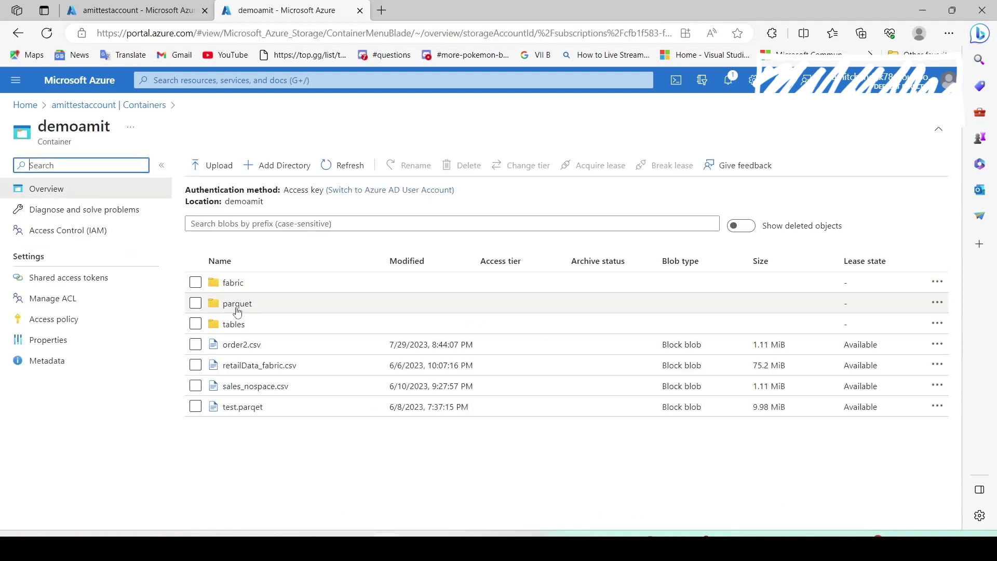
{"action": "left_click", "coordinate": [234, 304]}
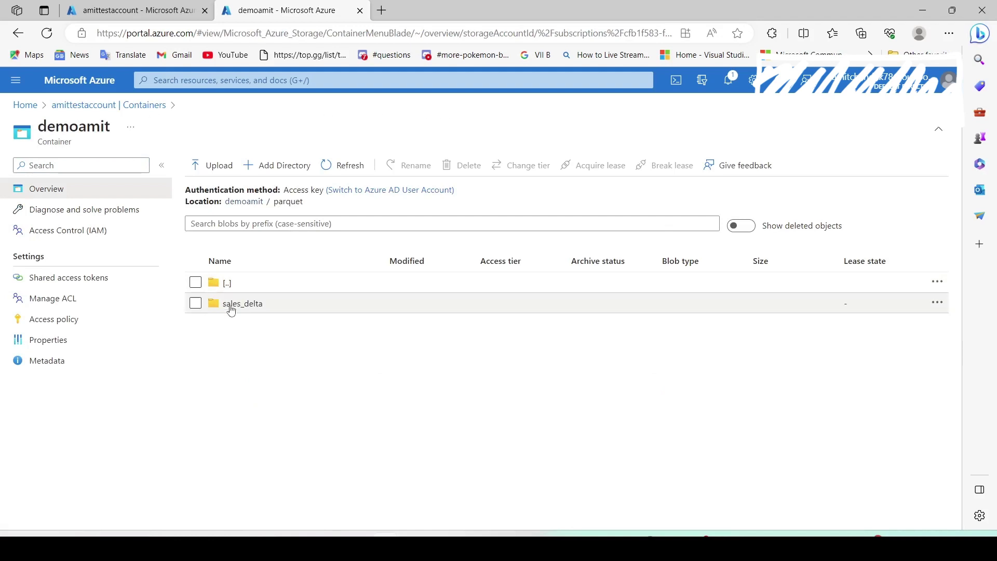
{"action": "left_click", "coordinate": [18, 33]}
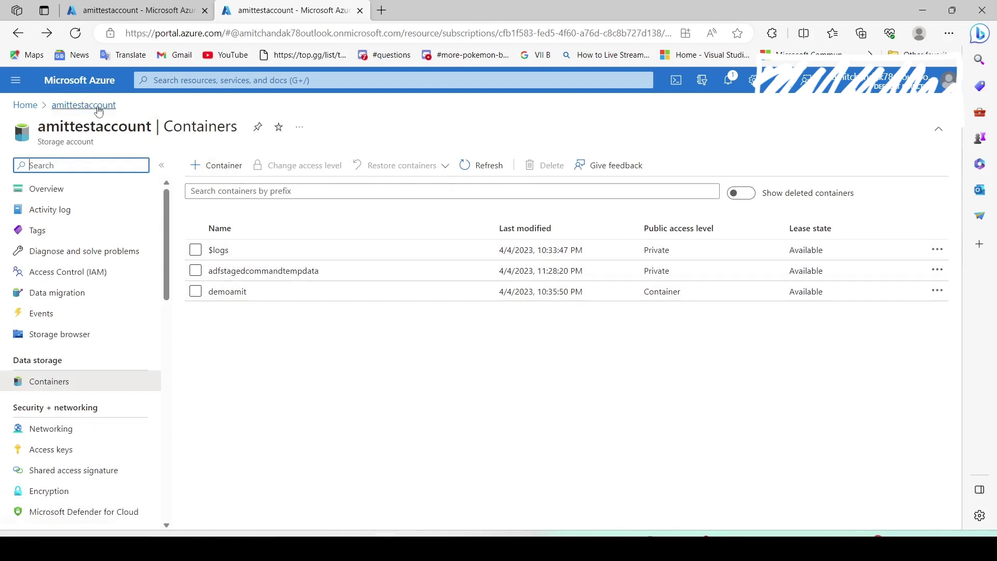
{"action": "left_click", "coordinate": [223, 291]}
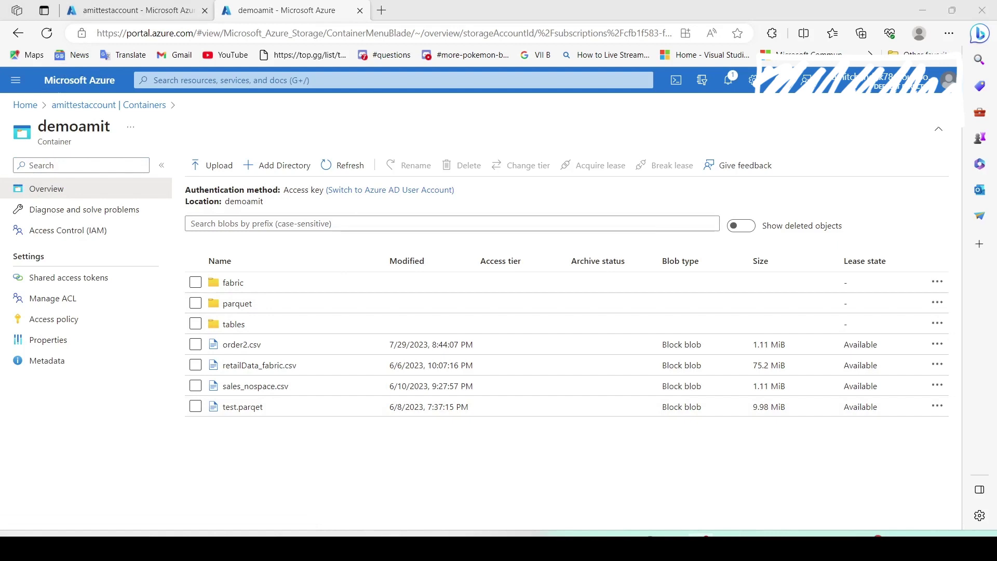
Switch to the Lake01 lakehouse in Power BI and start a new Files shortcut with Azure Data Lake Storage Gen2 as the source
{"action": "key", "text": "alt+Tab"}
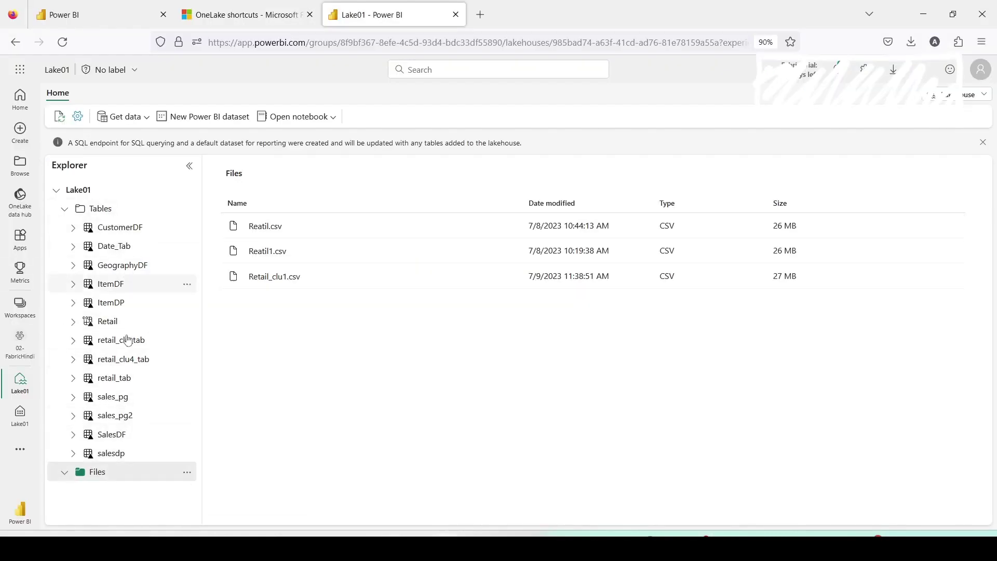
{"action": "left_click", "coordinate": [187, 472]}
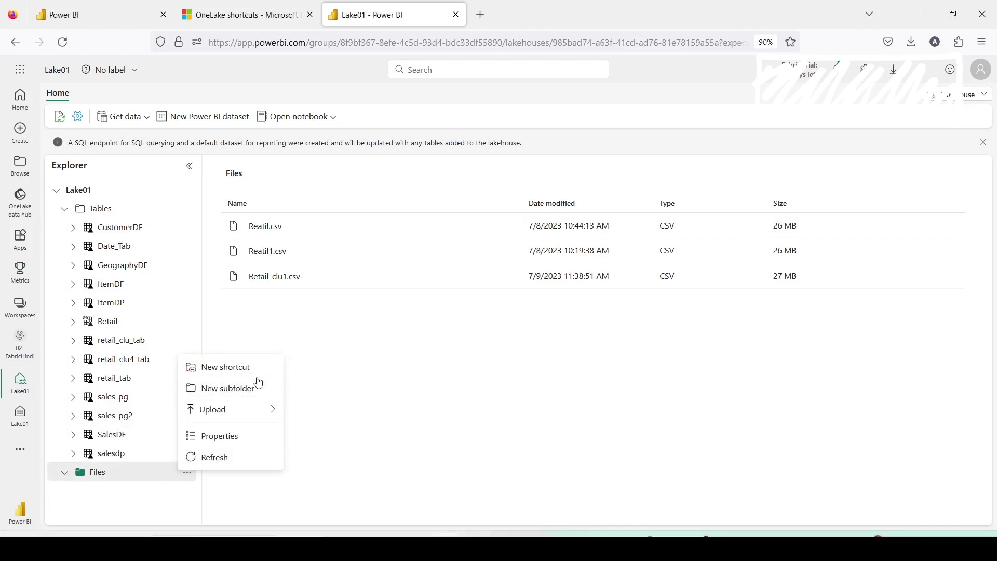
{"action": "left_click", "coordinate": [238, 372]}
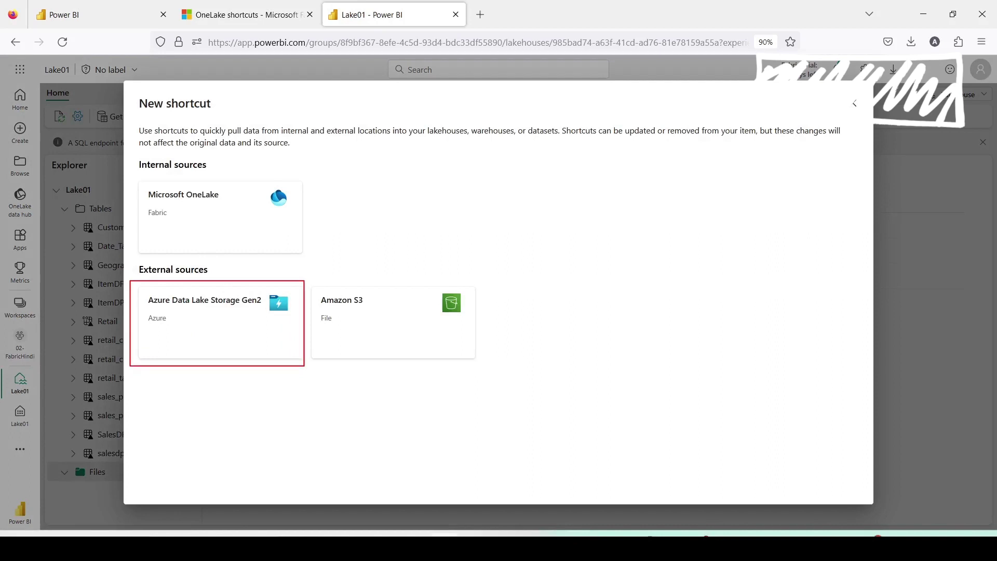
{"action": "left_click", "coordinate": [219, 343]}
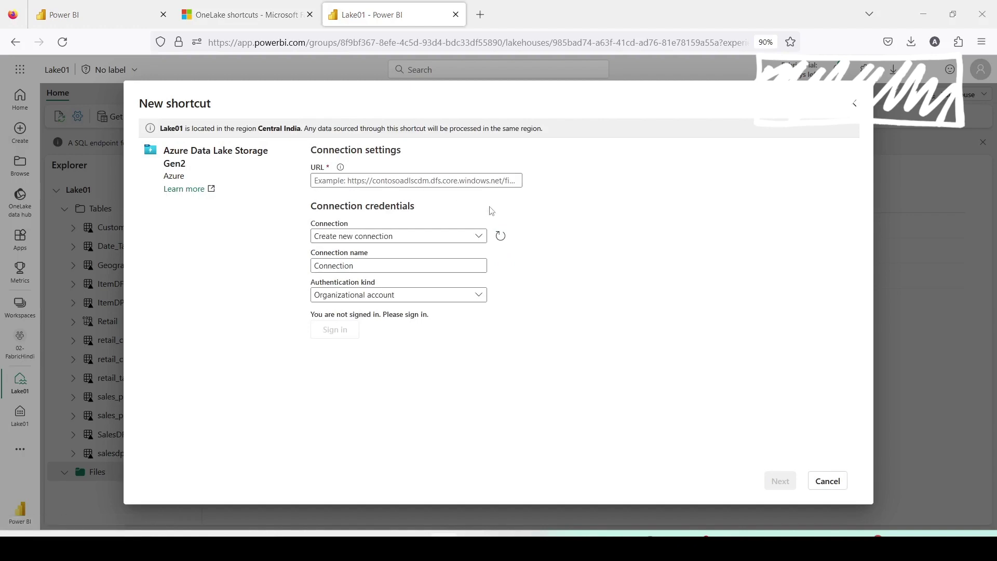
Copy the Data Lake Storage endpoint URL from the storage account in the Azure portal and enter it as the shortcut's connection URL
{"action": "key", "text": "alt+Tab"}
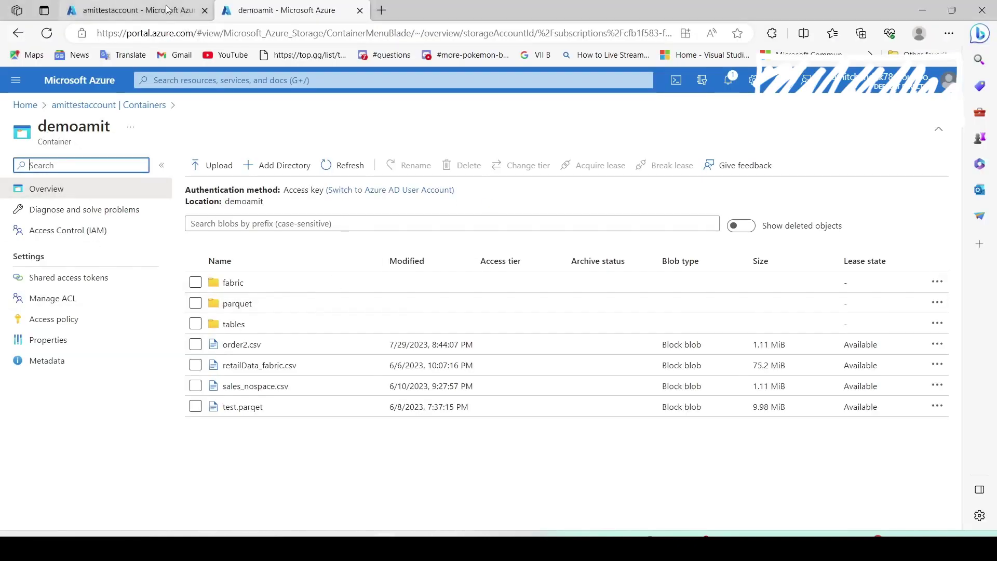
{"action": "left_click", "coordinate": [166, 9]}
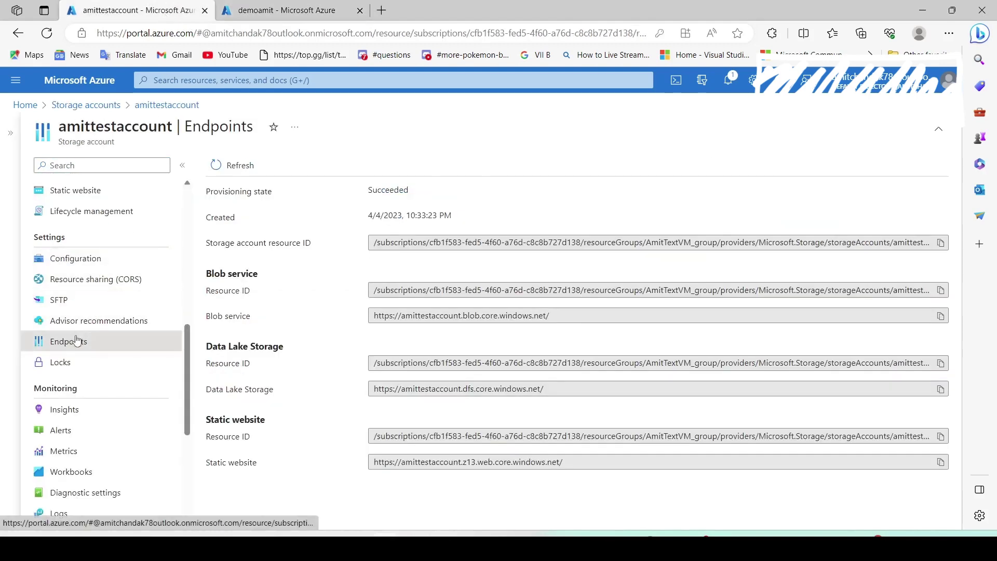
{"action": "left_click", "coordinate": [941, 389]}
{"action": "left_click", "coordinate": [286, 10]}
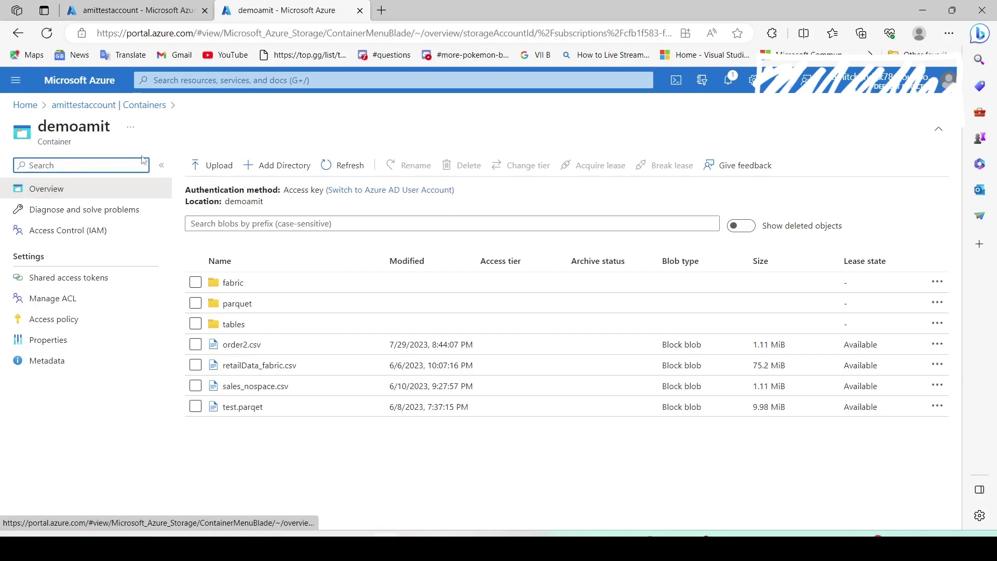
{"action": "key", "text": "alt+Tab"}
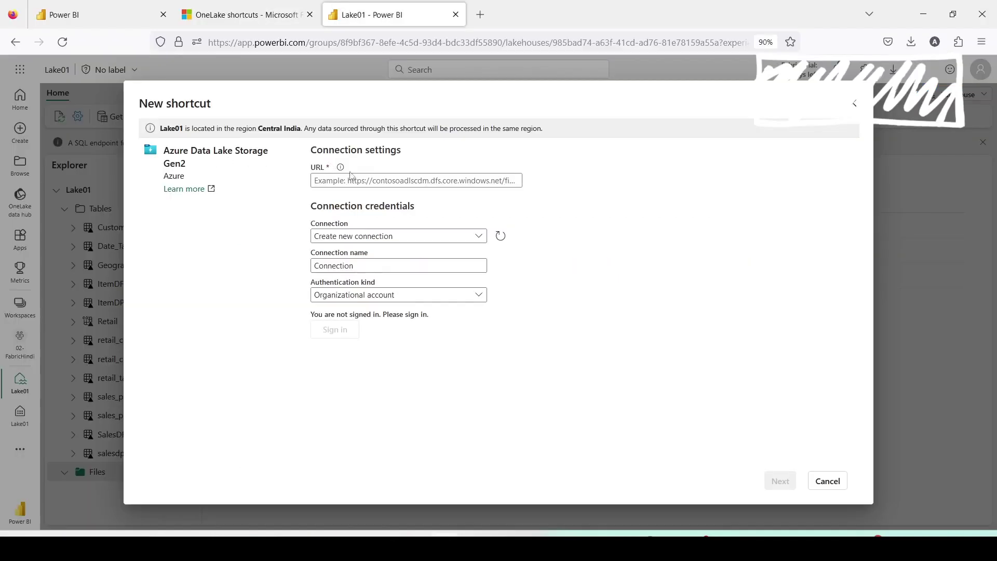
{"action": "left_click", "coordinate": [352, 180]}
{"action": "key", "text": "ctrl+v"}
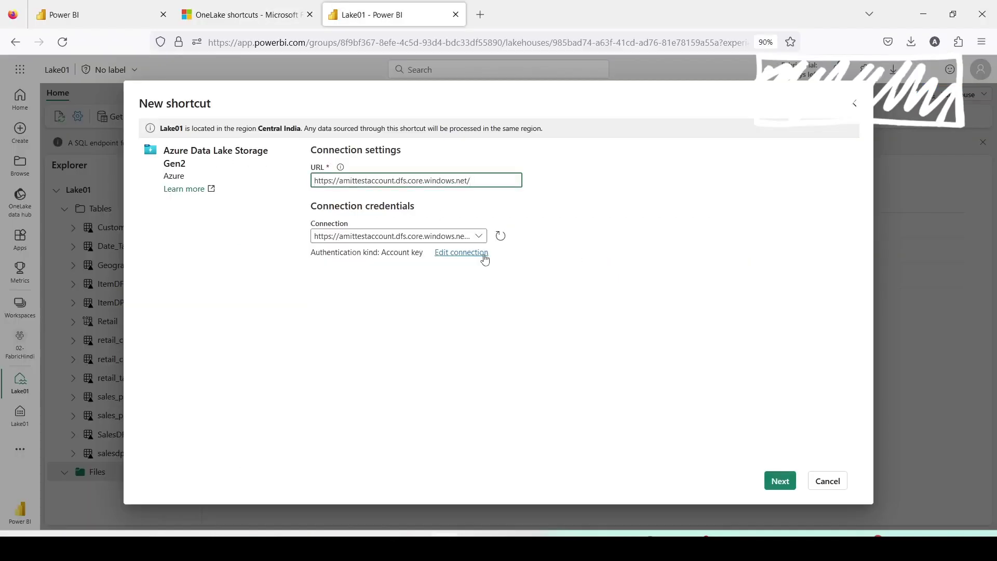
Open the shortcut's connection for editing and copy the key1 access key from the storage account in the Azure portal
{"action": "left_click", "coordinate": [451, 257]}
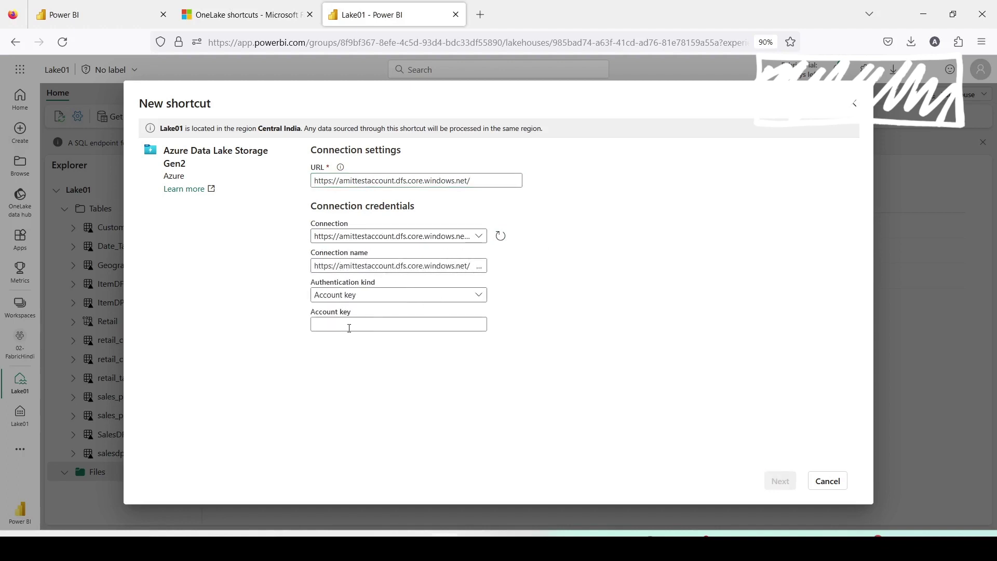
{"action": "key", "text": "alt+Tab"}
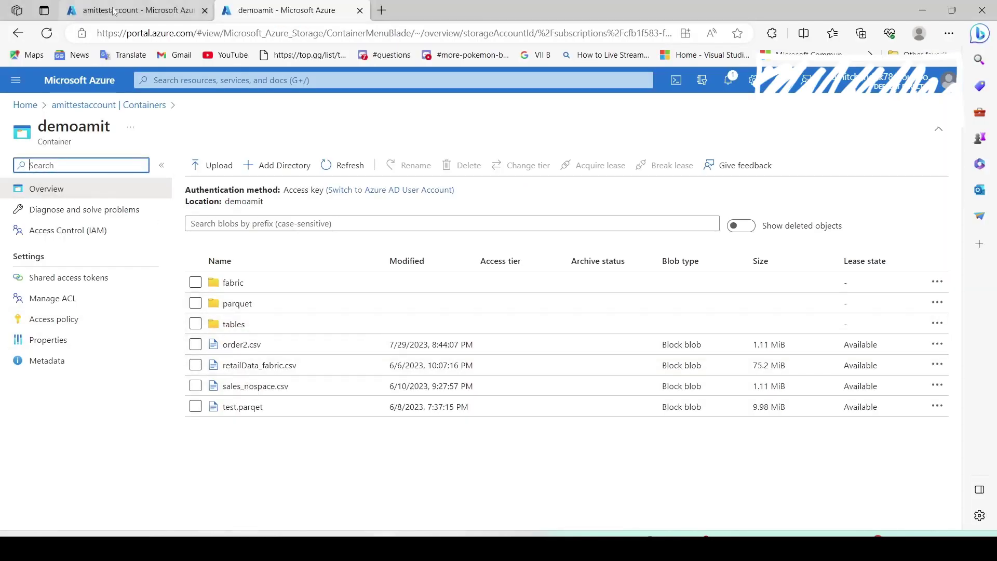
{"action": "left_click", "coordinate": [133, 10]}
{"action": "scroll", "coordinate": [72, 324], "scroll_direction": "up", "scroll_amount": 5}
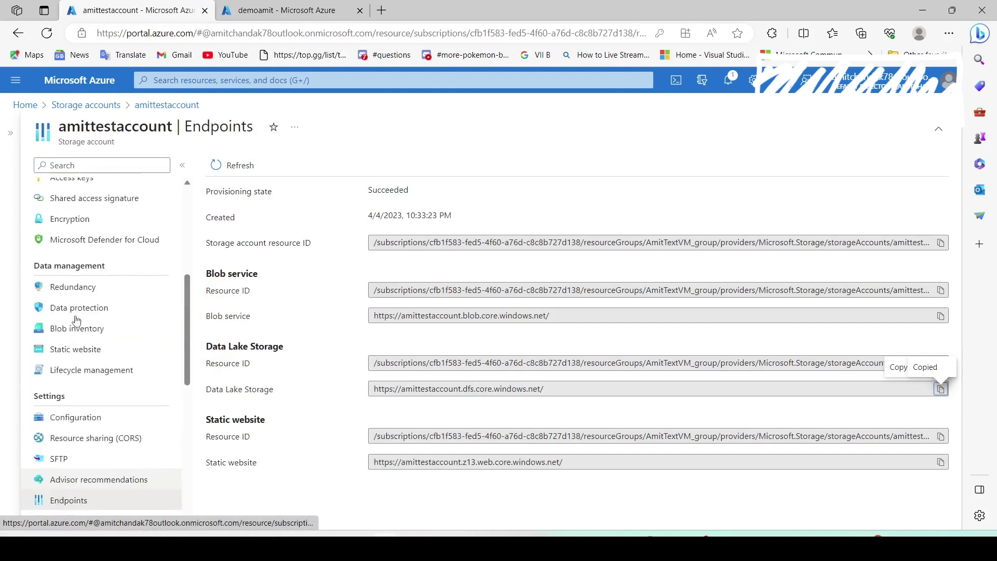
{"action": "left_click", "coordinate": [67, 283]}
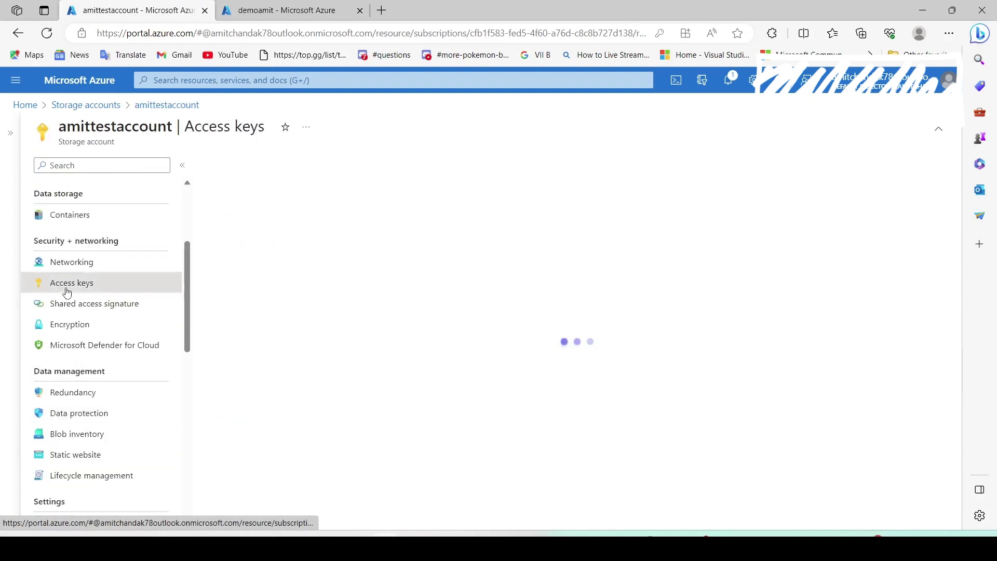
{"action": "left_click", "coordinate": [562, 374]}
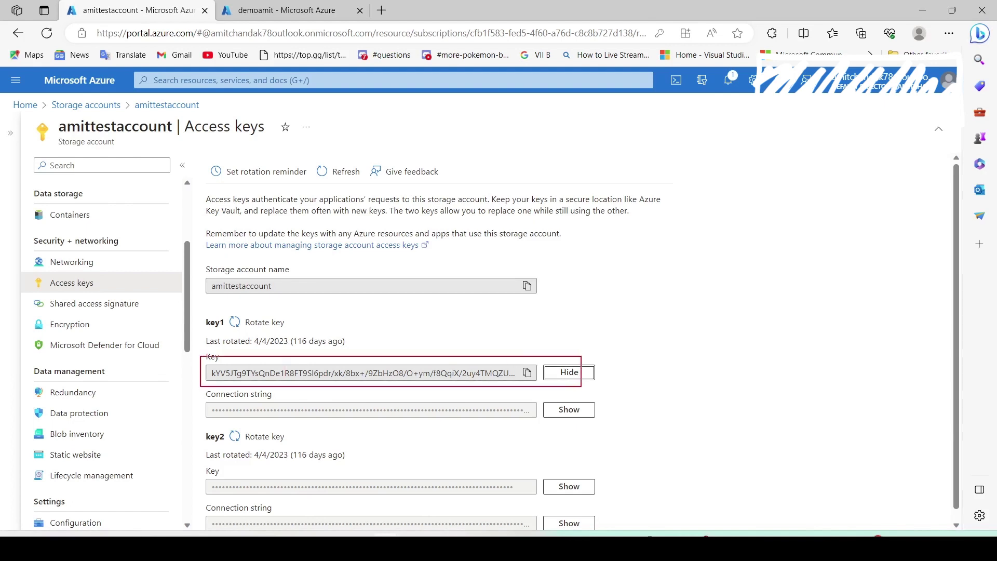
{"action": "left_click", "coordinate": [530, 376]}
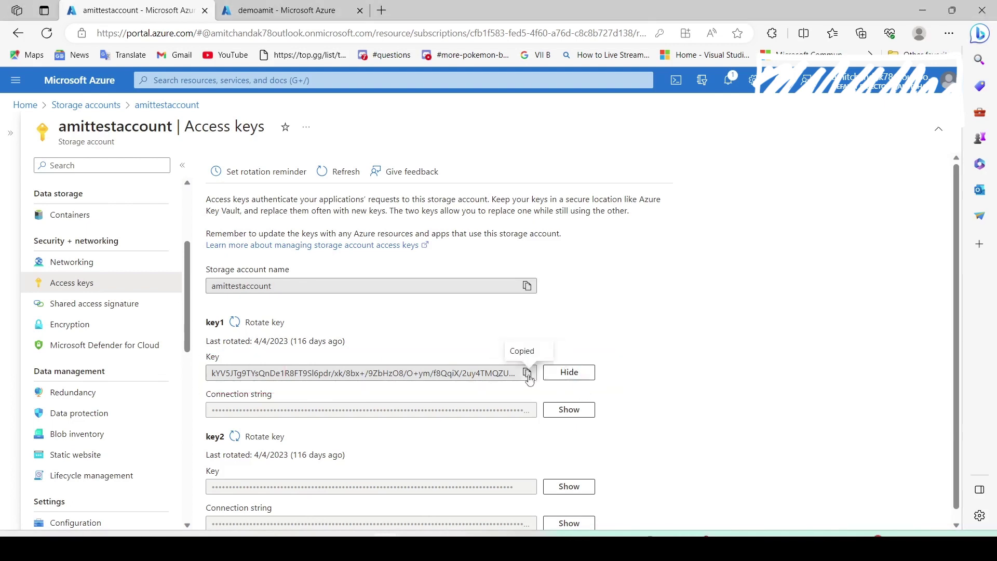
Paste the account key into the shortcut's connection credentials in Power BI, continue to the shortcut settings and dismiss the save-login prompt
{"action": "key", "text": "alt+Tab"}
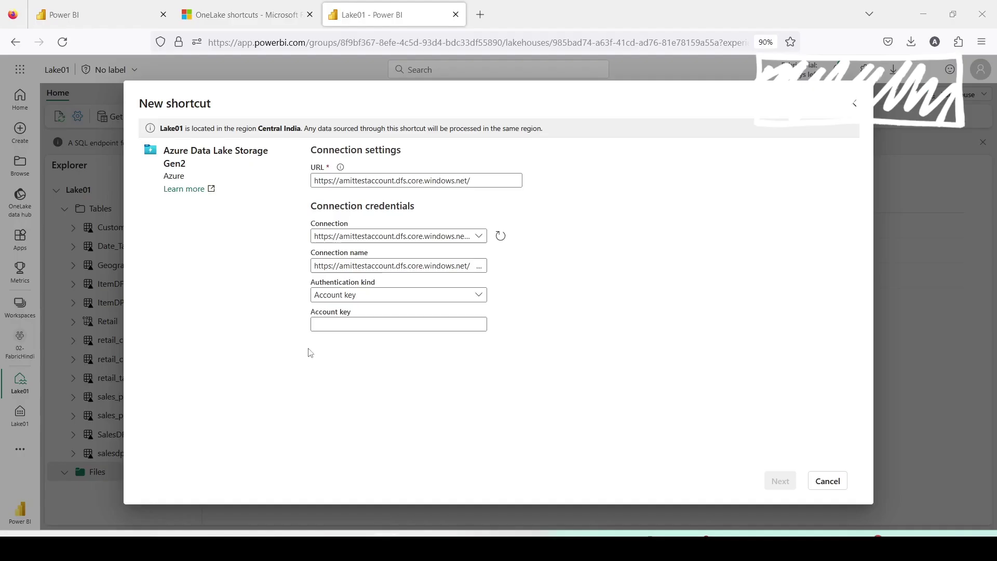
{"action": "left_click", "coordinate": [356, 325]}
{"action": "key", "text": "ctrl+v"}
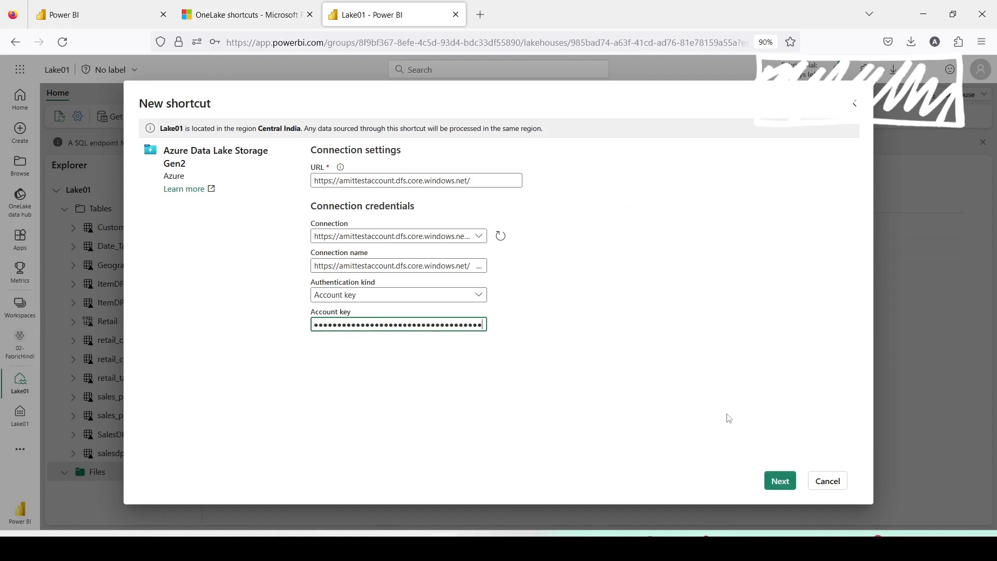
{"action": "left_click", "coordinate": [777, 480]}
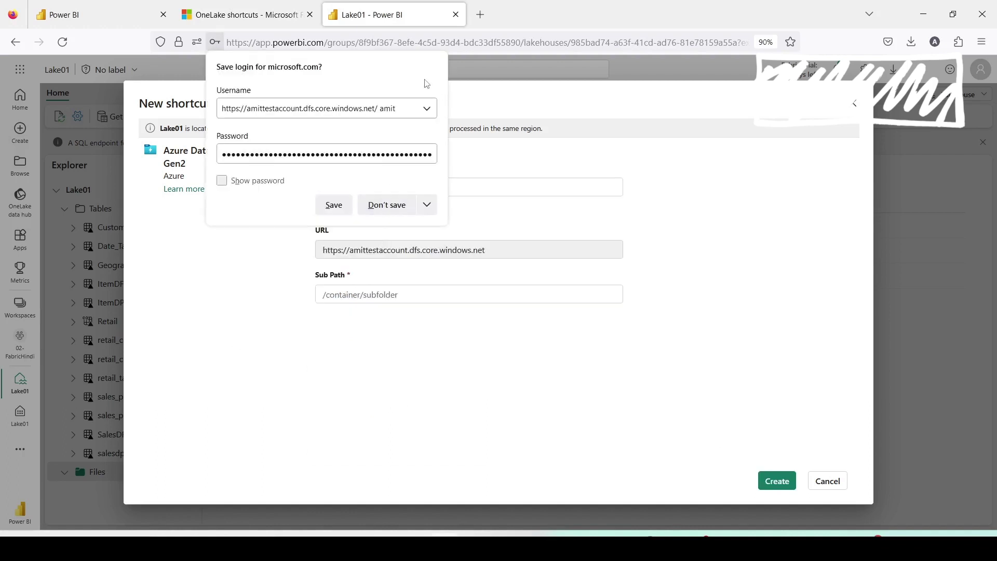
{"action": "left_click", "coordinate": [538, 223]}
Name the shortcut ADLSGEN2, set its sub path to /demoamit/ and create it
{"action": "left_click", "coordinate": [365, 301]}
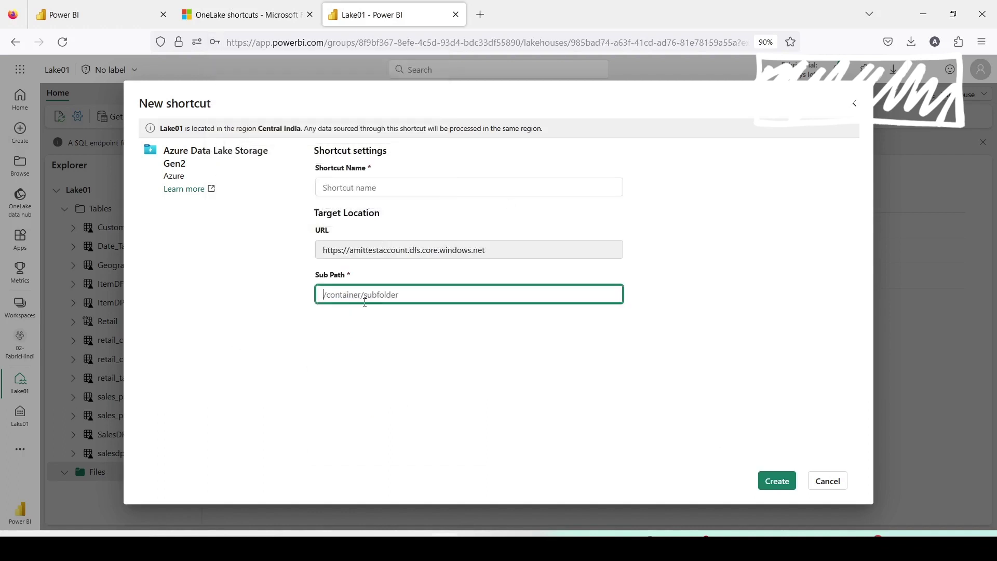
{"action": "left_click", "coordinate": [351, 187]}
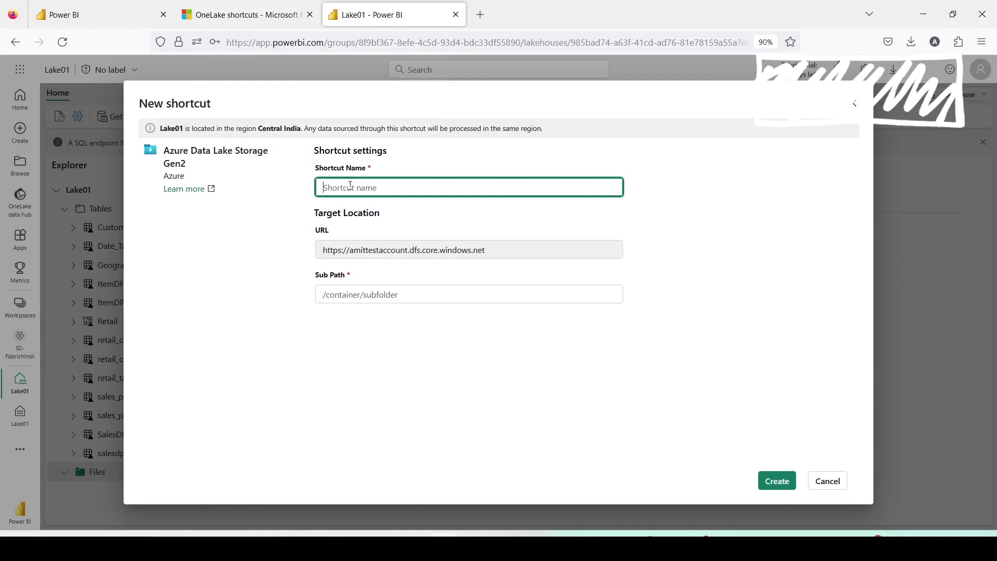
{"action": "type", "text": "ADLSGEN2"}
{"action": "left_click", "coordinate": [332, 295]}
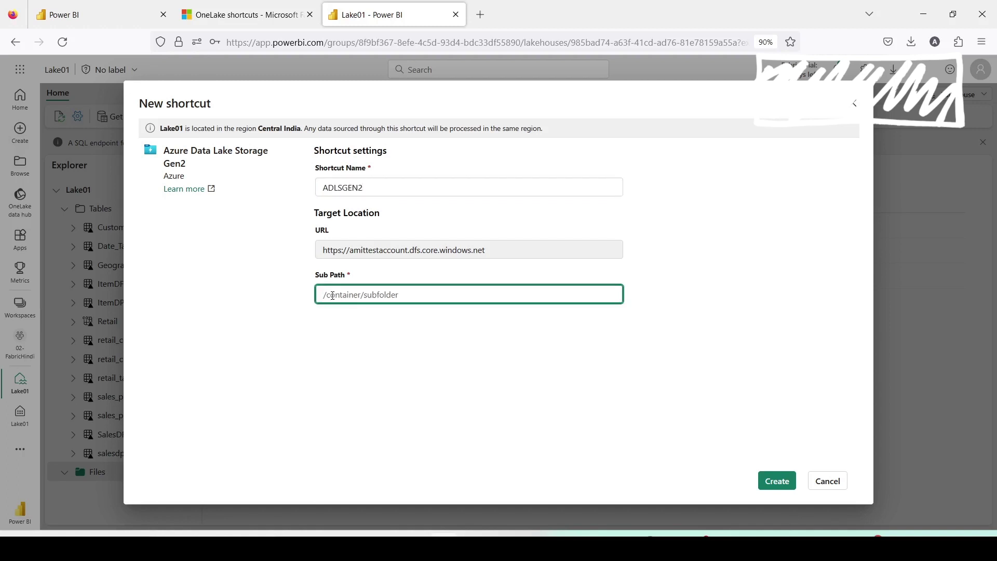
{"action": "type", "text": "/demoamit/"}
{"action": "left_click", "coordinate": [776, 481]}
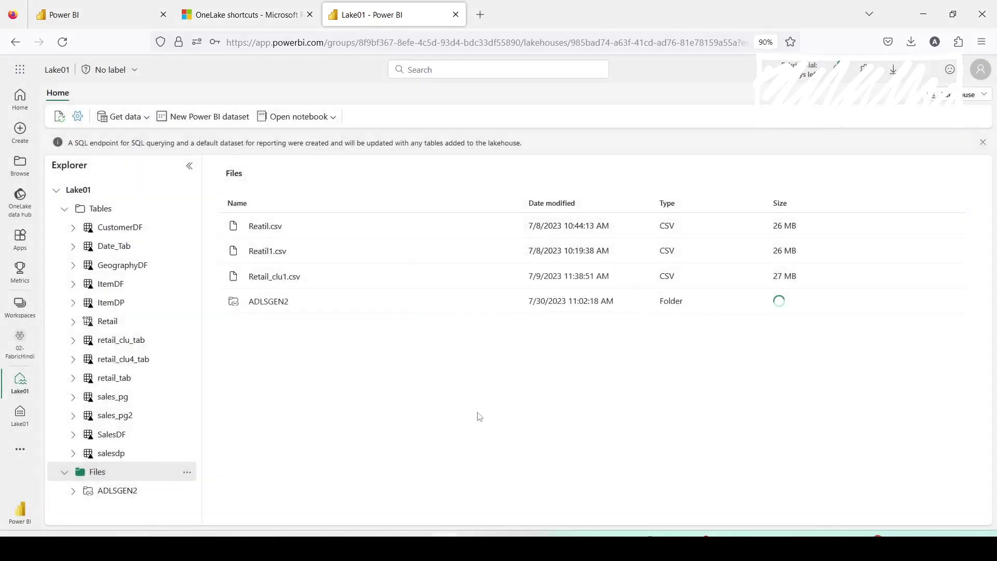
Open the ADLSGEN2 shortcut under Files and display the contents of its fabric folder
{"action": "left_click", "coordinate": [127, 489]}
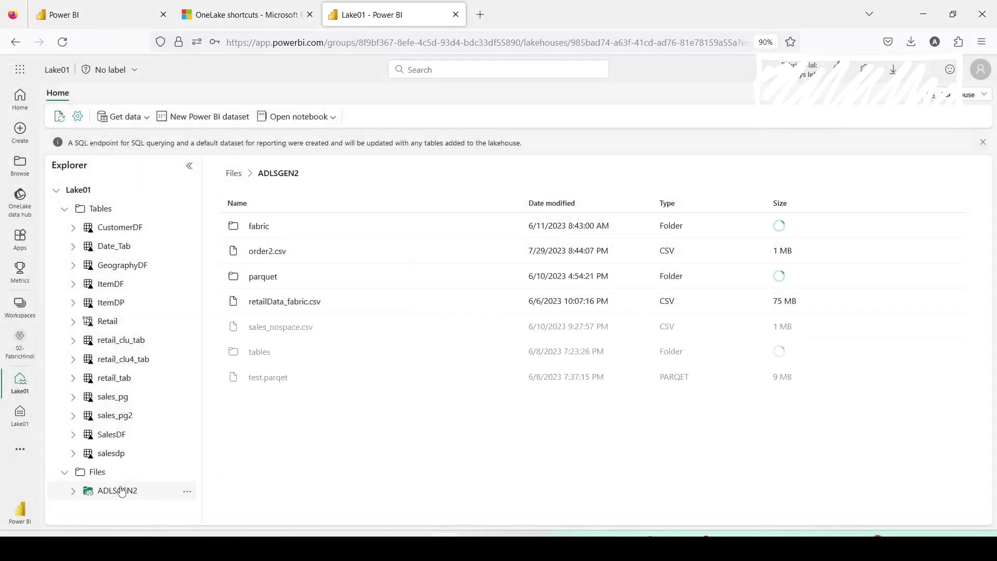
{"action": "left_click", "coordinate": [260, 229]}
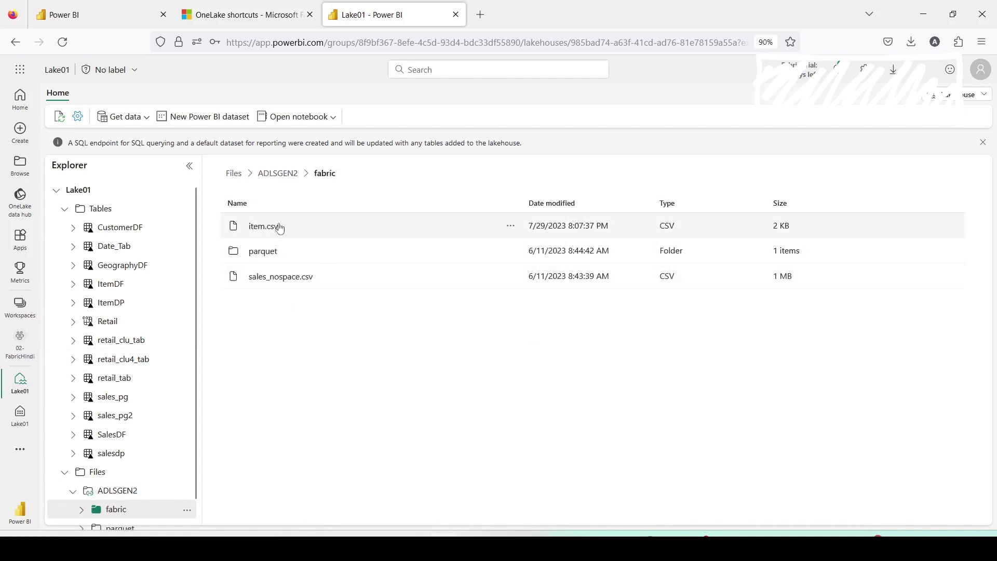
Browse the ADLSGEN2 shortcut's parquet folder and examine the contents of its sales_delta folder
{"action": "left_click", "coordinate": [278, 178]}
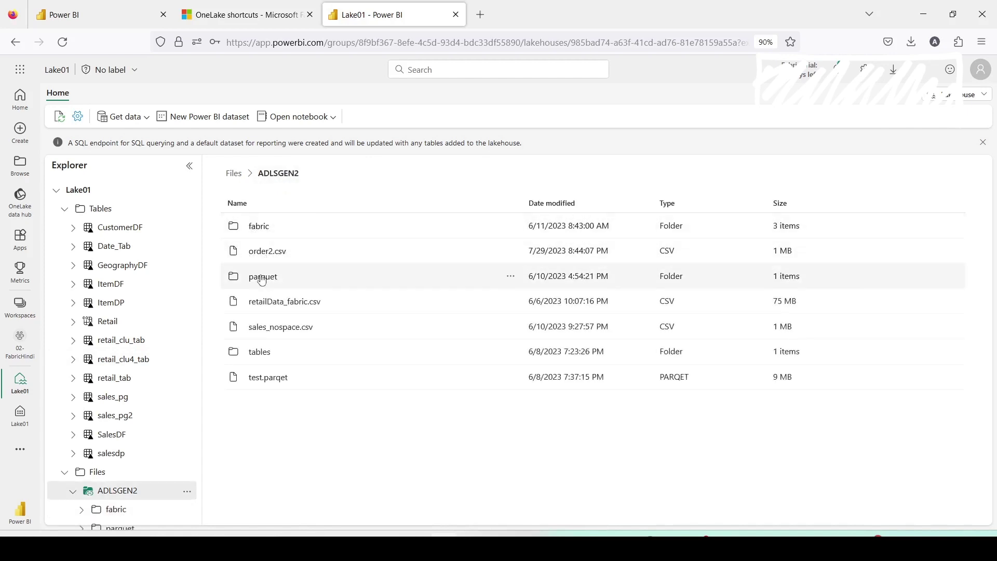
{"action": "left_click", "coordinate": [265, 277]}
{"action": "left_click", "coordinate": [258, 228]}
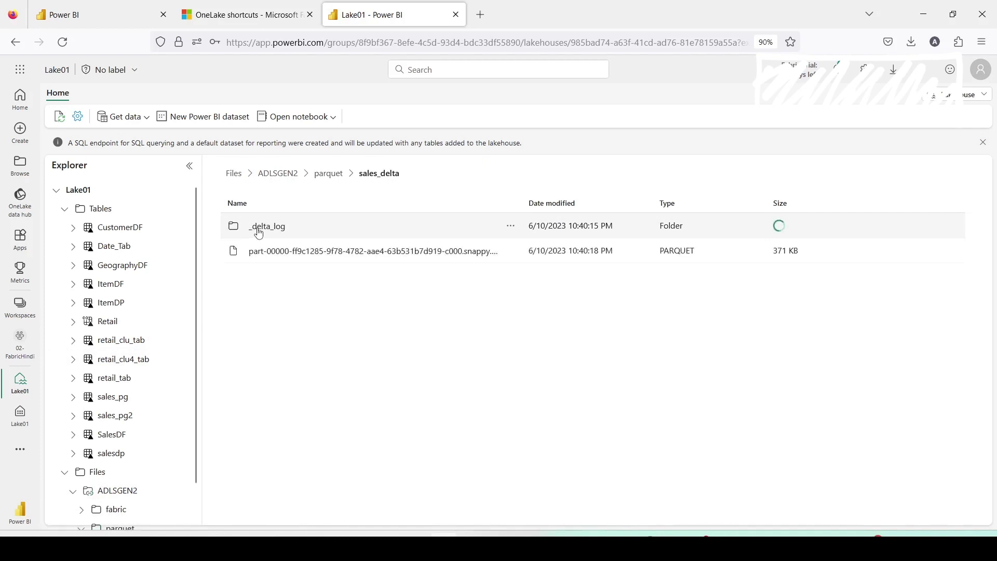
{"action": "left_click", "coordinate": [327, 176]}
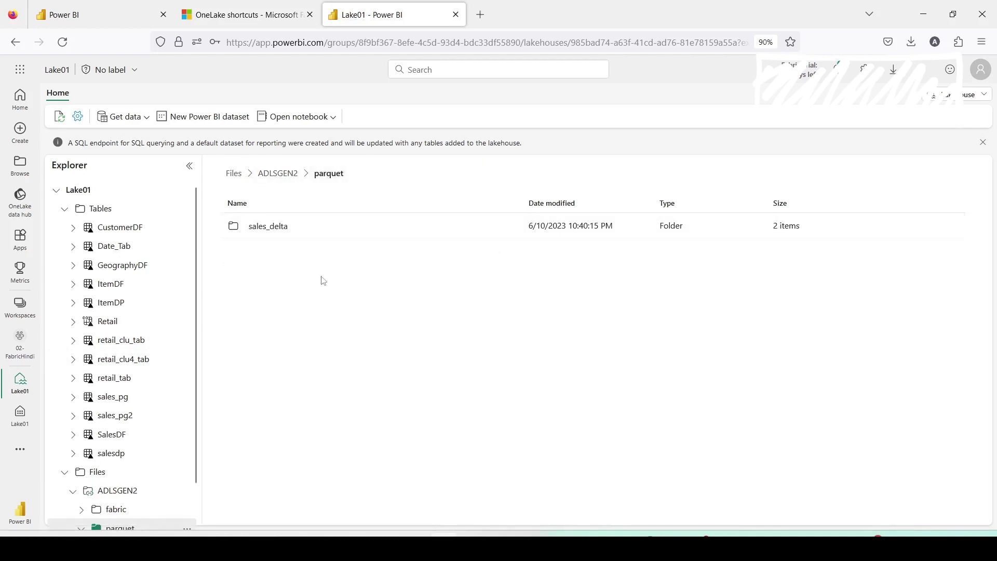
{"action": "scroll", "coordinate": [176, 352], "scroll_direction": "down", "scroll_amount": 1}
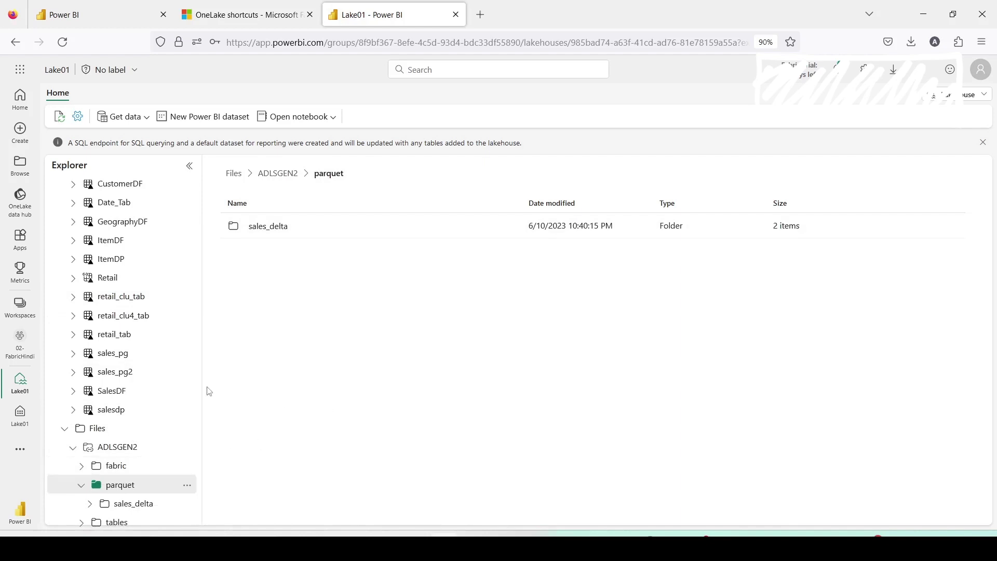
{"action": "scroll", "coordinate": [104, 427], "scroll_direction": "up", "scroll_amount": 1}
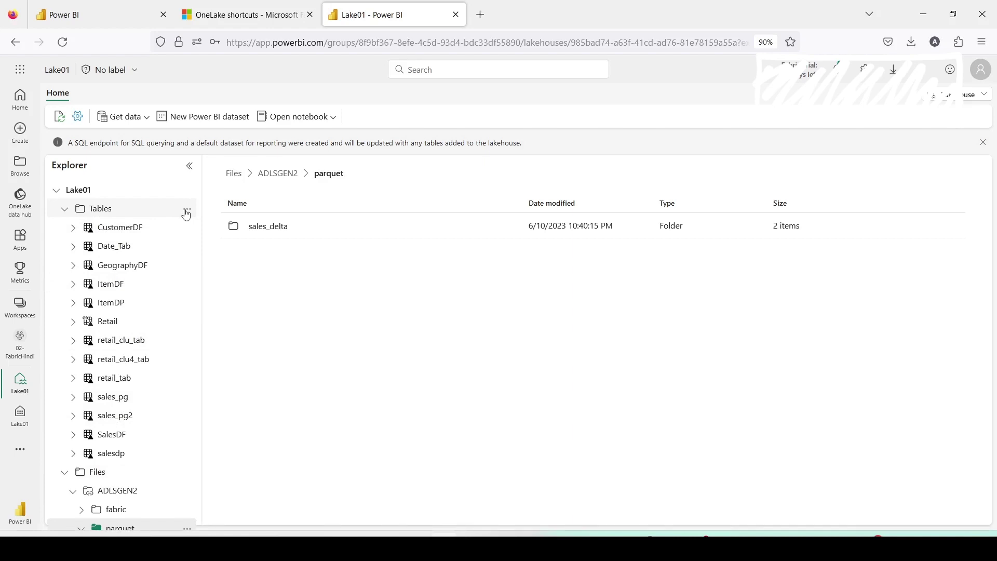
{"action": "left_click", "coordinate": [285, 237]}
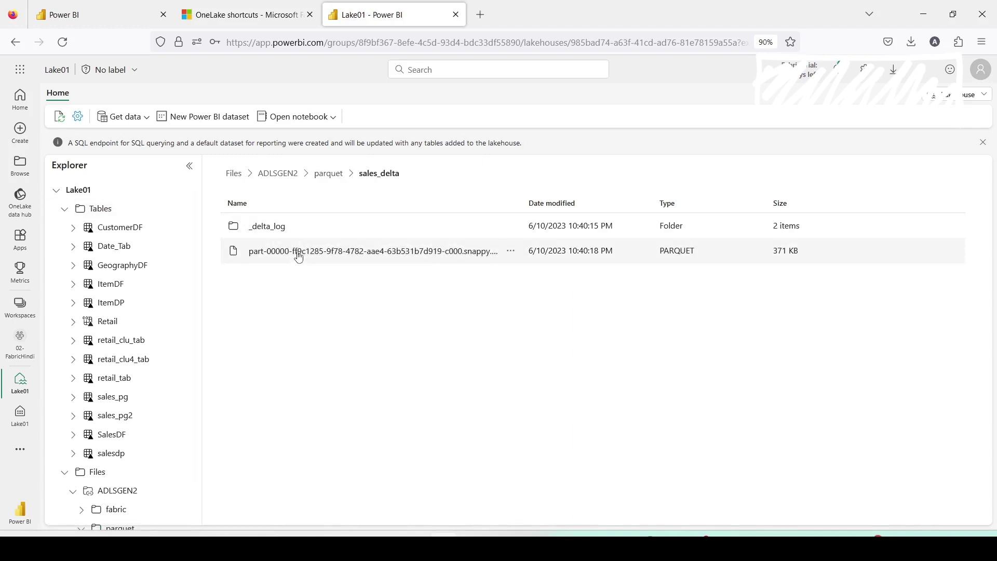
{"action": "left_click", "coordinate": [328, 174]}
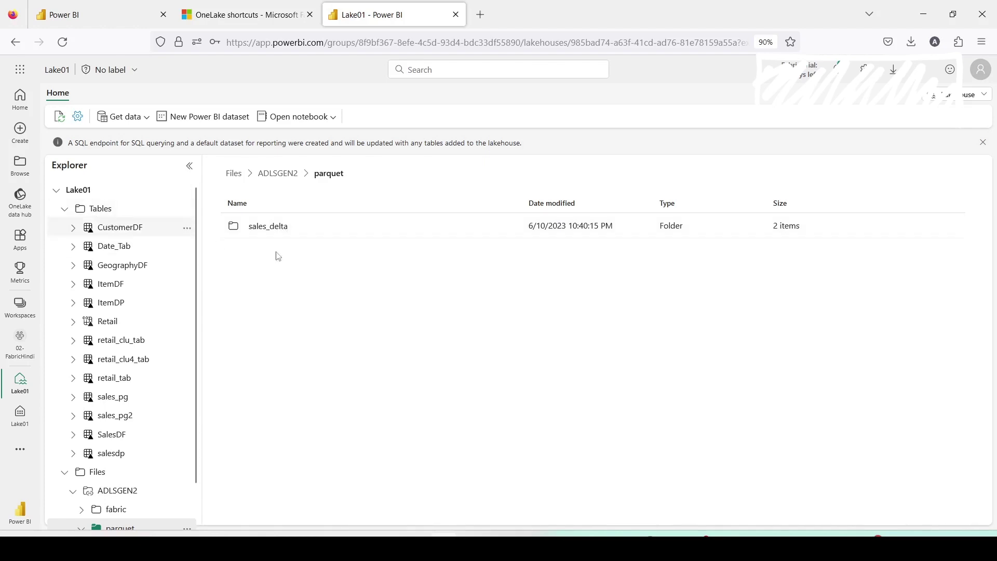
Examine the actions available for the ADLSGEN2 shortcut and for the order2.csv file in it
{"action": "scroll", "coordinate": [94, 485], "scroll_direction": "down", "scroll_amount": 1}
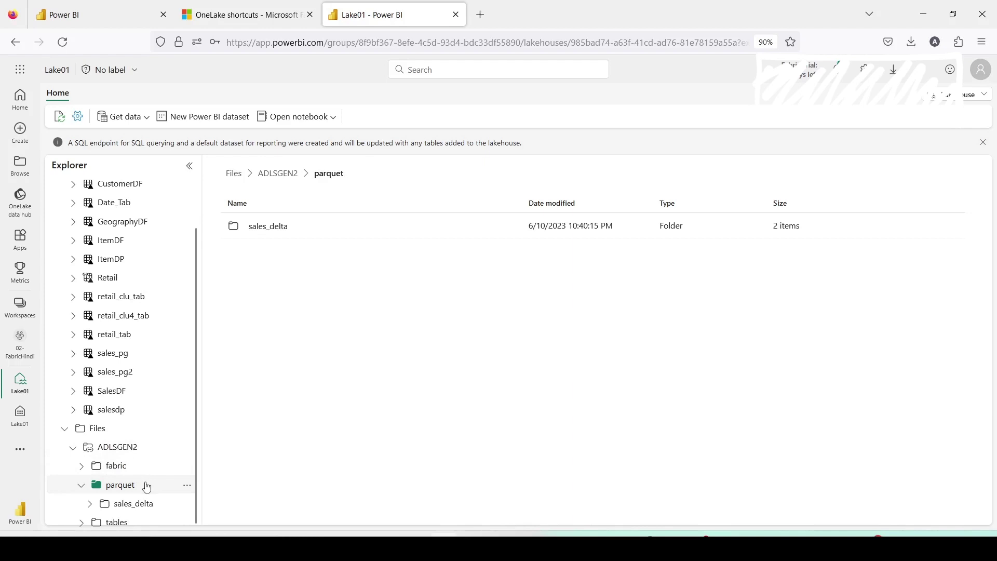
{"action": "left_click", "coordinate": [118, 448]}
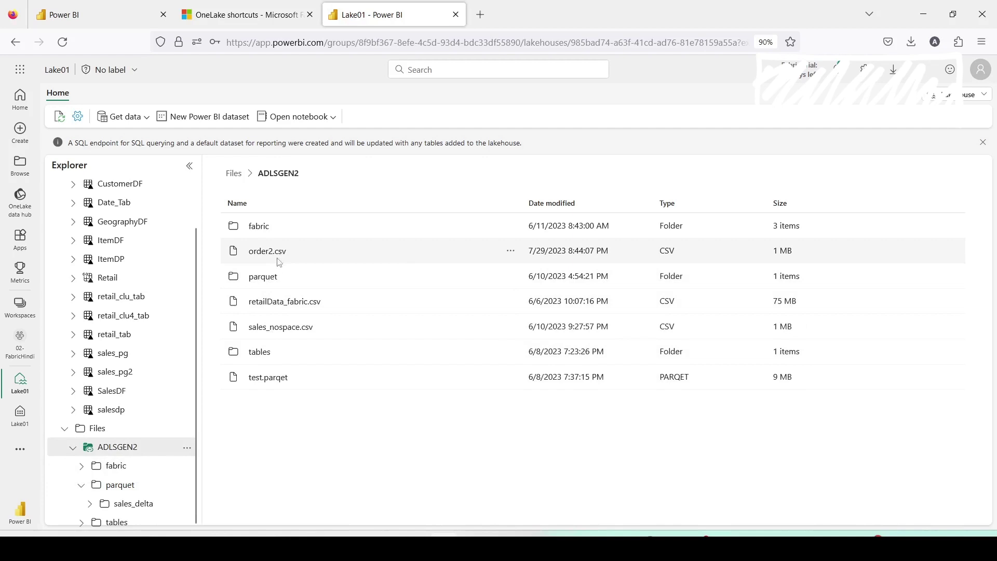
{"action": "left_click", "coordinate": [510, 252]}
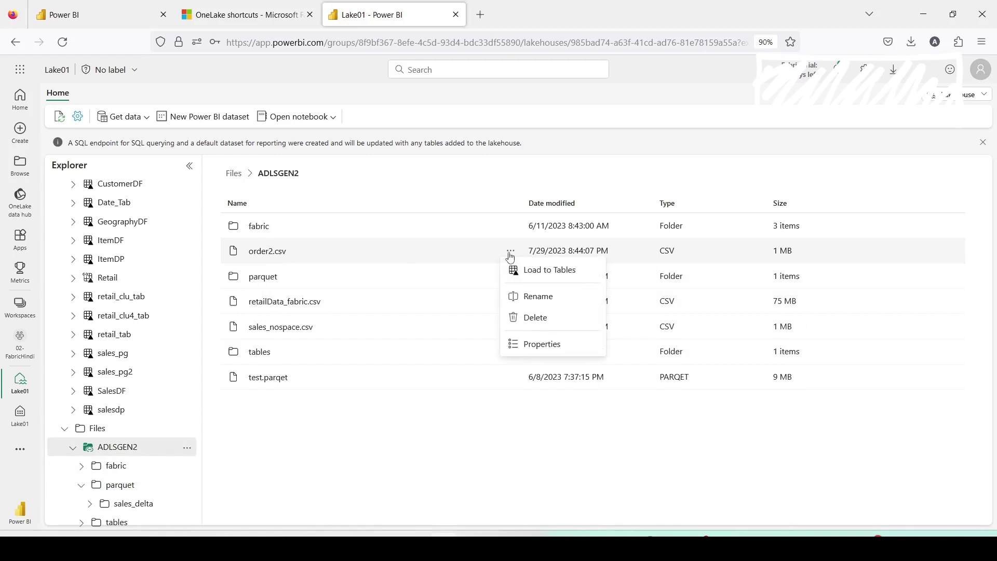
{"action": "left_click", "coordinate": [186, 449]}
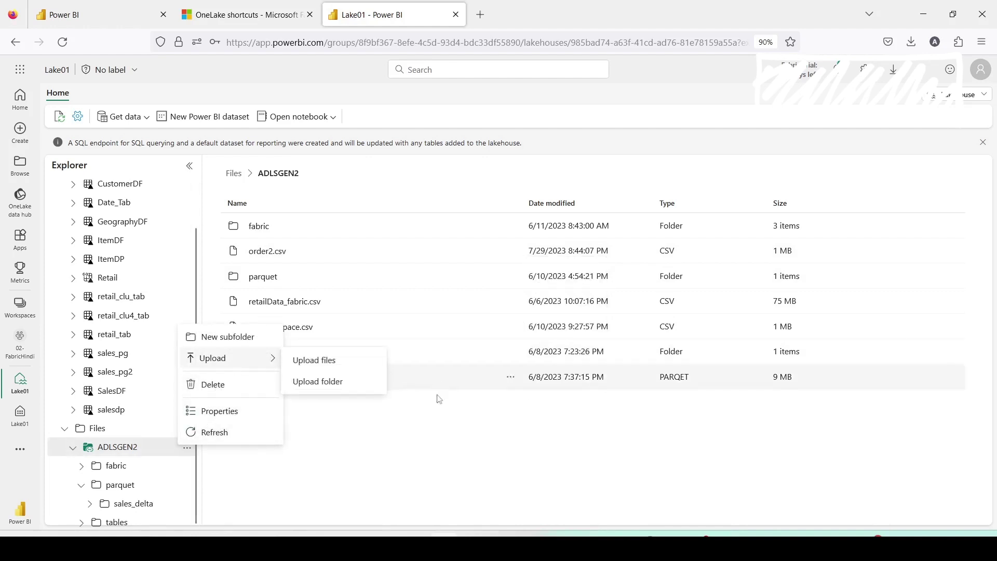
{"action": "left_click", "coordinate": [509, 276]}
{"action": "left_click", "coordinate": [511, 252]}
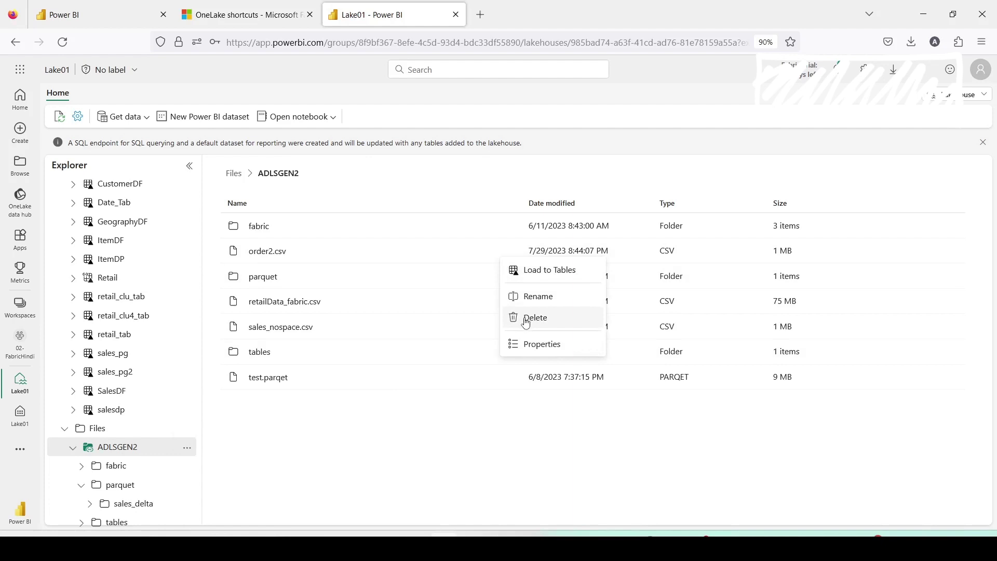
{"action": "left_click", "coordinate": [296, 431]}
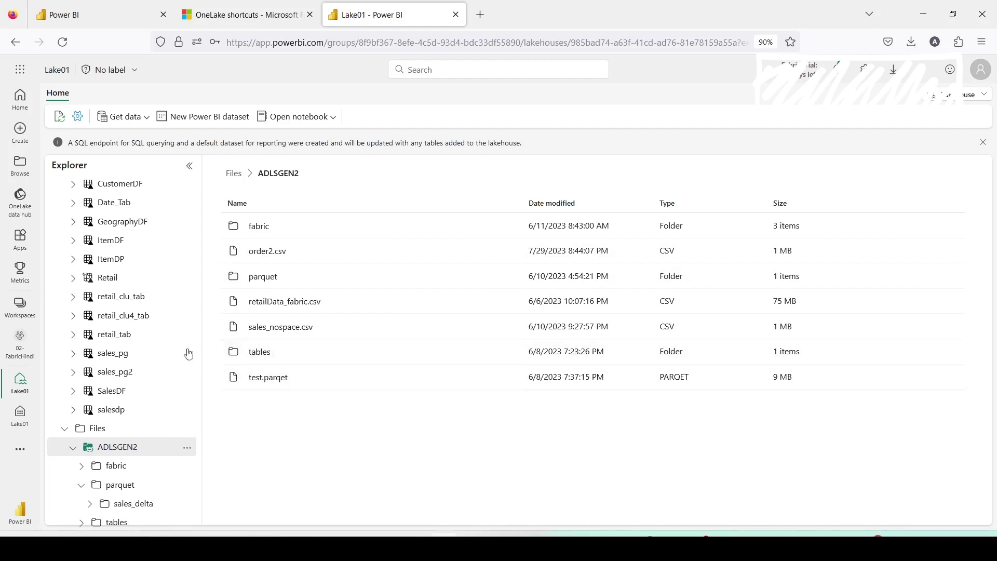
Start a new shortcut under the Tables section of Lake01 with Azure Data Lake Storage Gen2 as the source
{"action": "scroll", "coordinate": [168, 359], "scroll_direction": "up", "scroll_amount": 1}
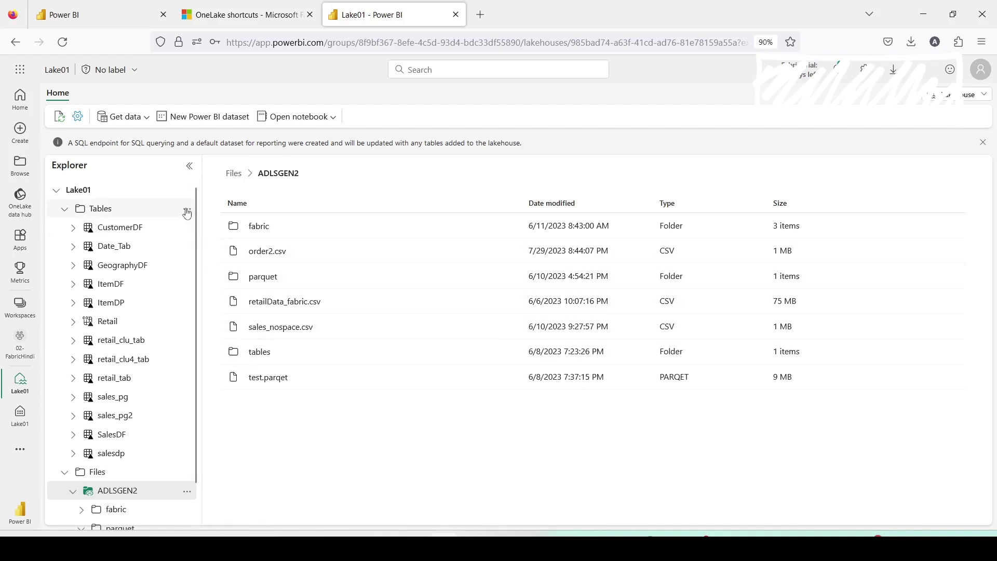
{"action": "left_click", "coordinate": [188, 209]}
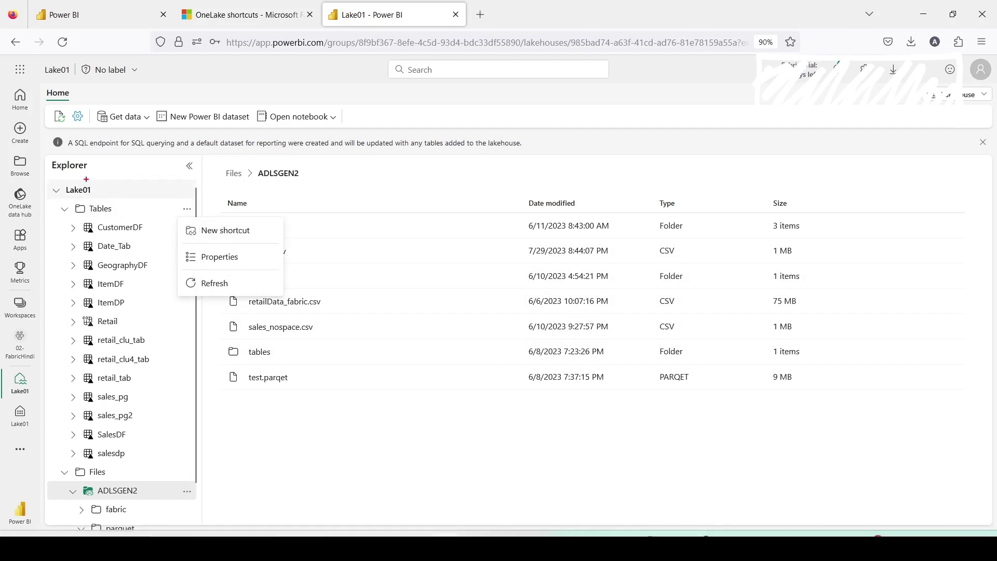
{"action": "left_click_drag", "start_coordinate": [49, 194], "coordinate": [279, 242]}
{"action": "left_click", "coordinate": [235, 230]}
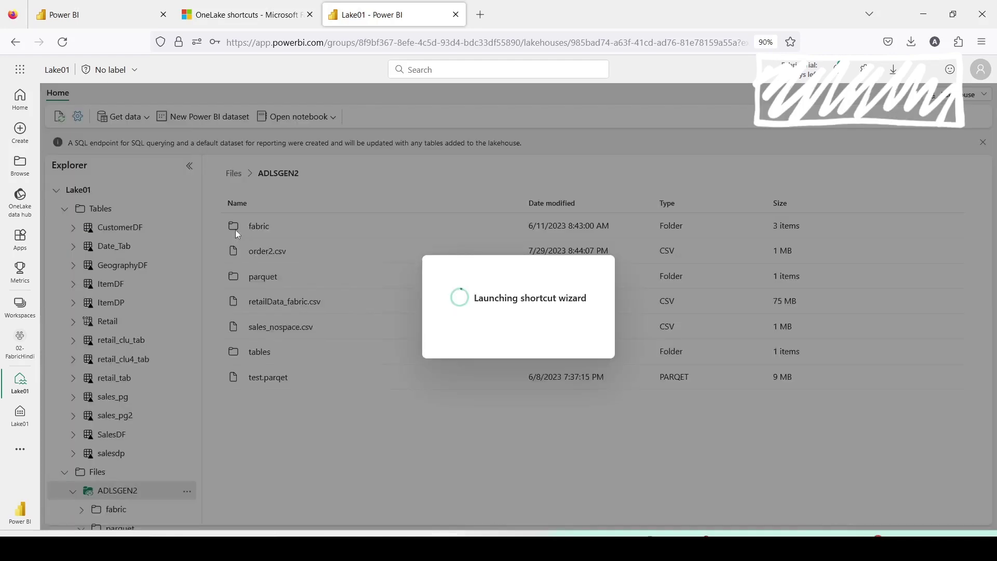
{"action": "left_click", "coordinate": [222, 318]}
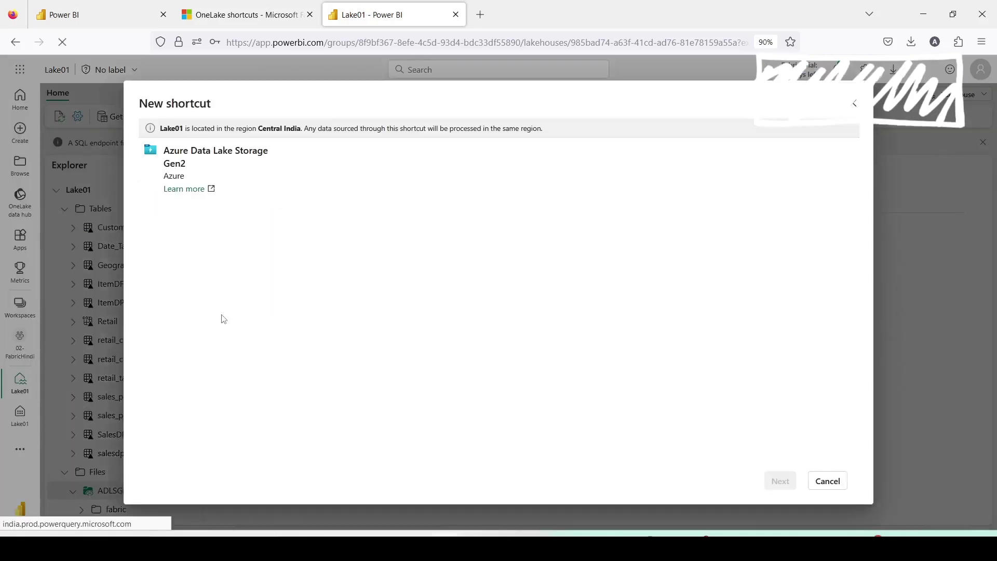
Switch to the Azure portal, copy the Data Lake Storage endpoint URL of amittestaccount and close that browser tab
{"action": "key", "text": "alt+Tab"}
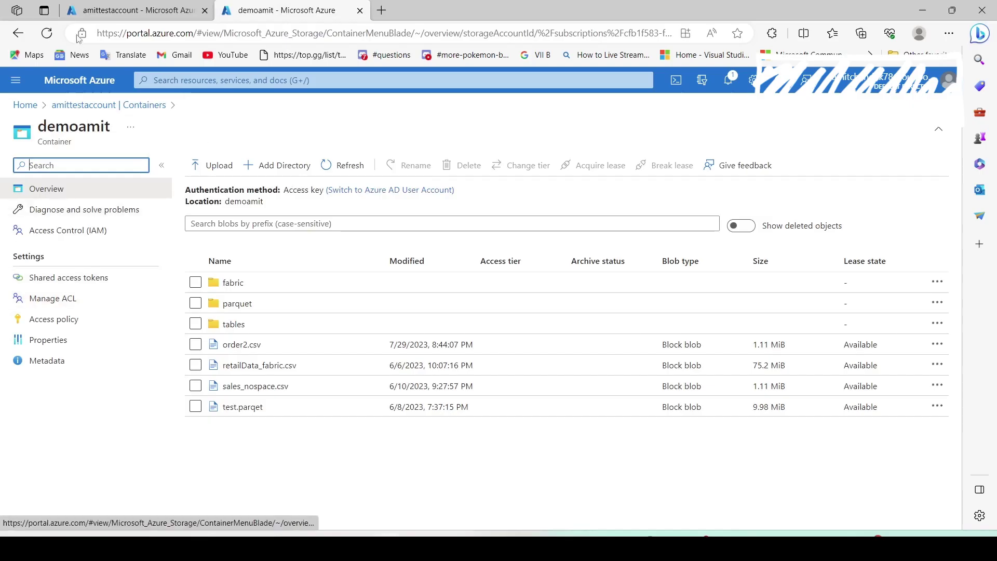
{"action": "left_click", "coordinate": [125, 15]}
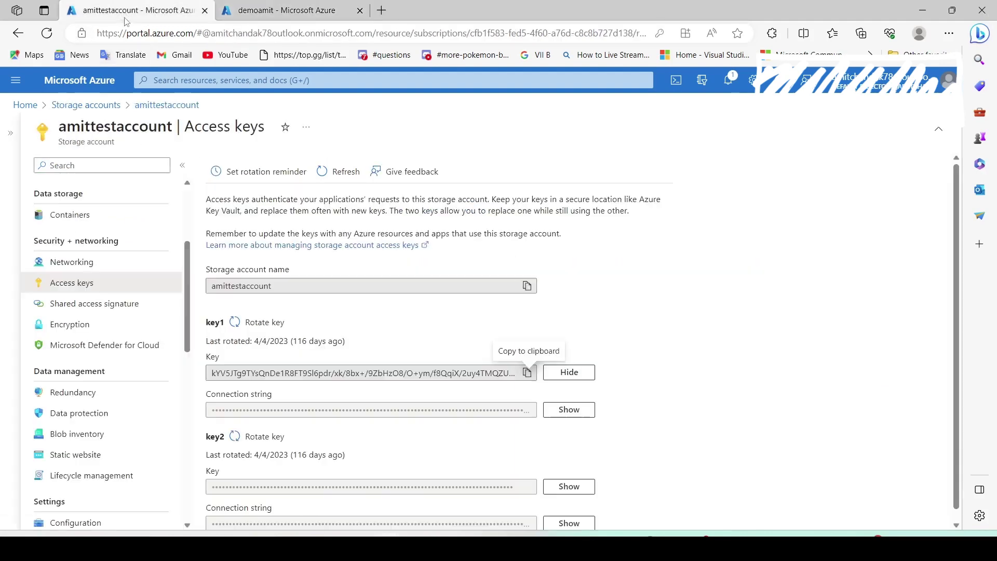
{"action": "scroll", "coordinate": [100, 342], "scroll_direction": "down", "scroll_amount": 3}
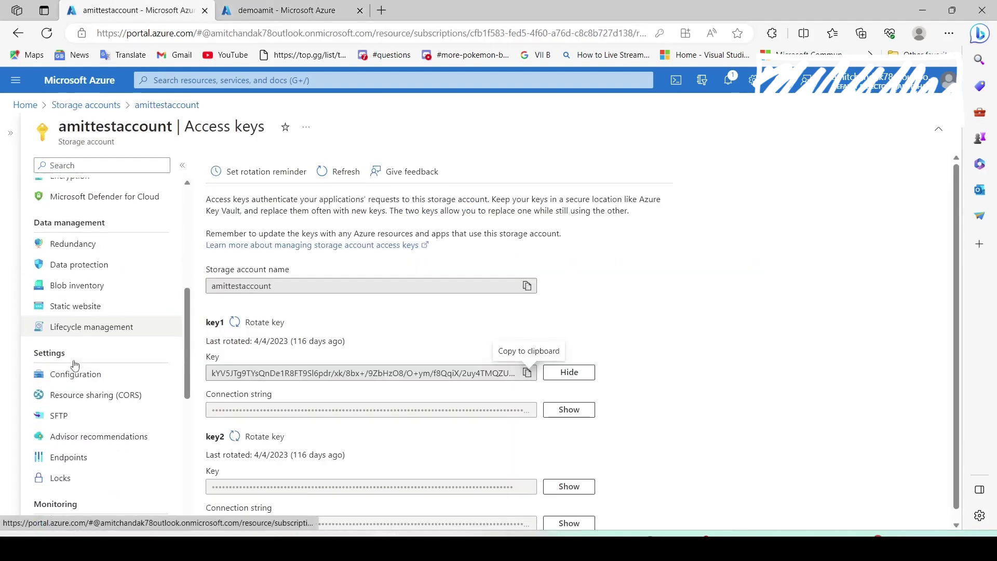
{"action": "left_click", "coordinate": [60, 448]}
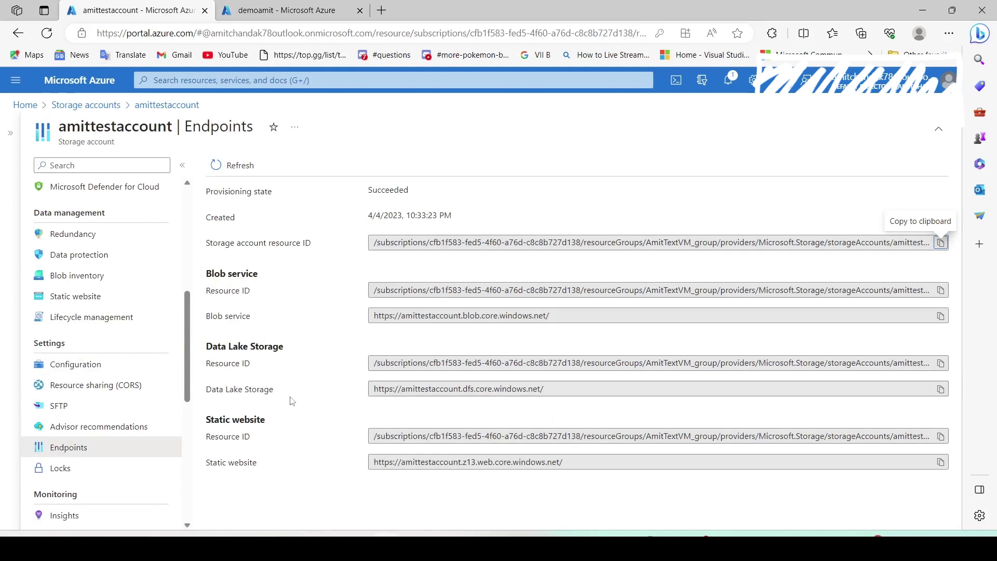
{"action": "left_click", "coordinate": [940, 389]}
{"action": "key", "text": "ctrl+w"}
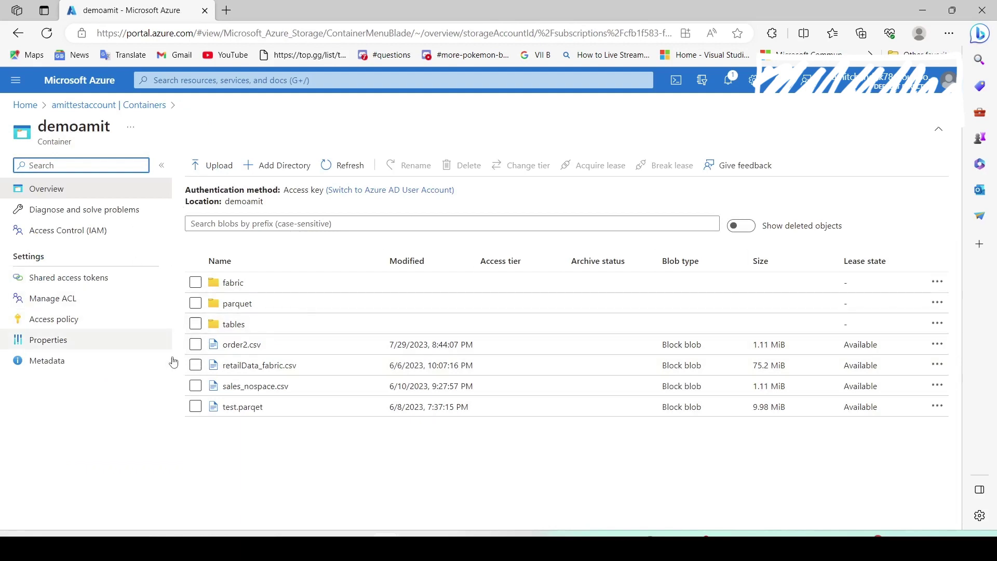
Return from the demoamit container to its storage account and examine the Data Lake Storage URL among the endpoints
{"action": "left_click", "coordinate": [18, 32]}
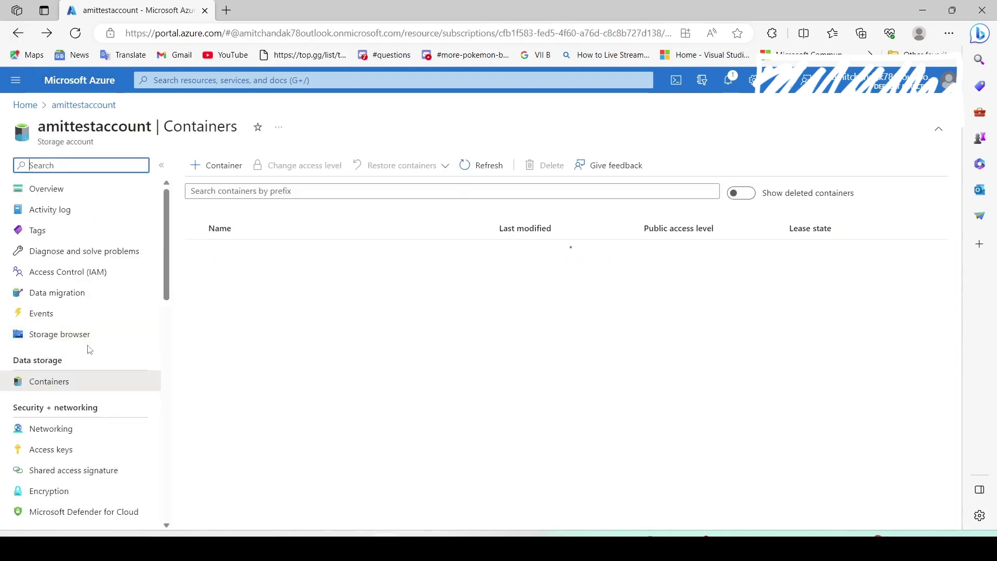
{"action": "scroll", "coordinate": [61, 341], "scroll_direction": "down", "scroll_amount": 5}
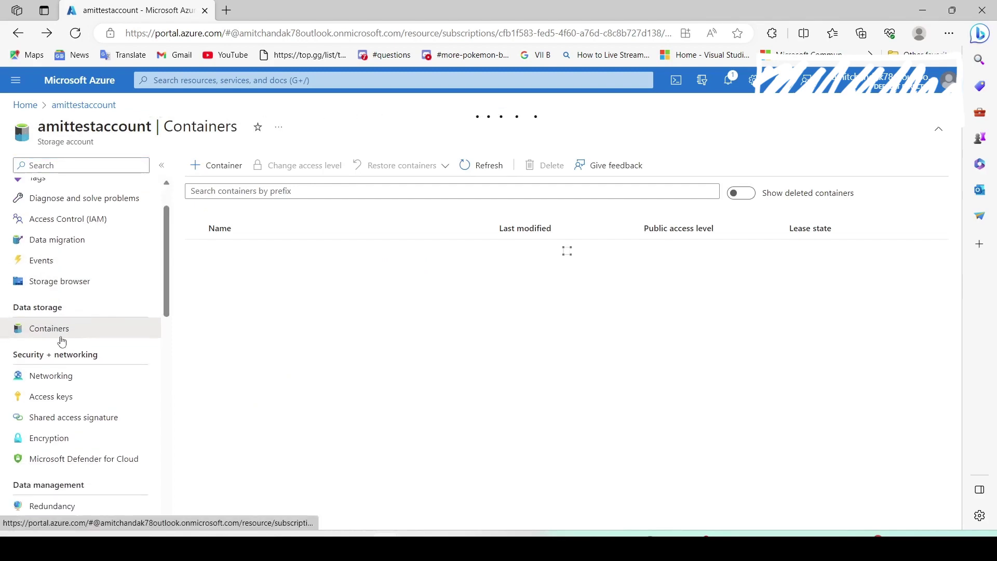
{"action": "scroll", "coordinate": [61, 340], "scroll_direction": "down", "scroll_amount": 4}
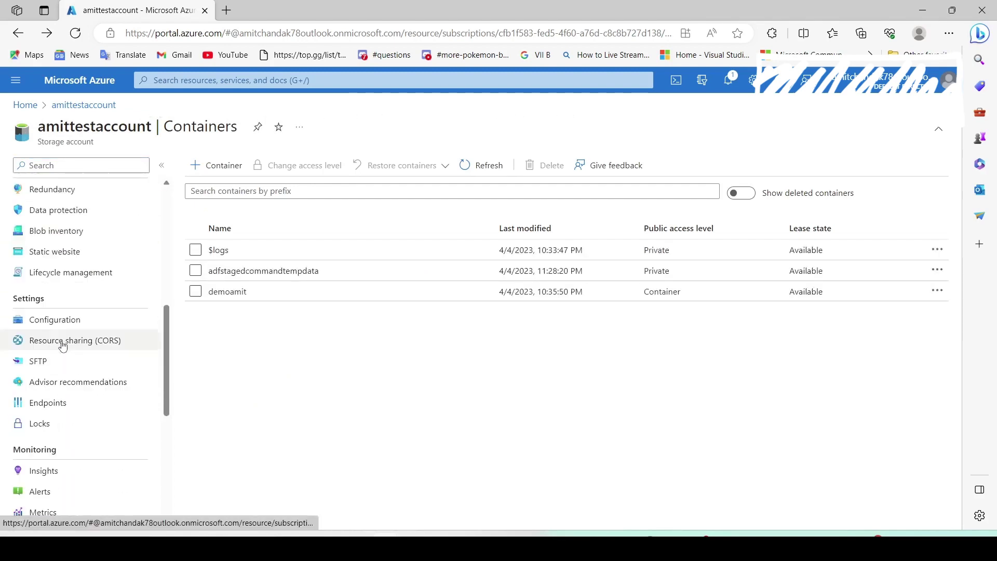
{"action": "left_click", "coordinate": [49, 408]}
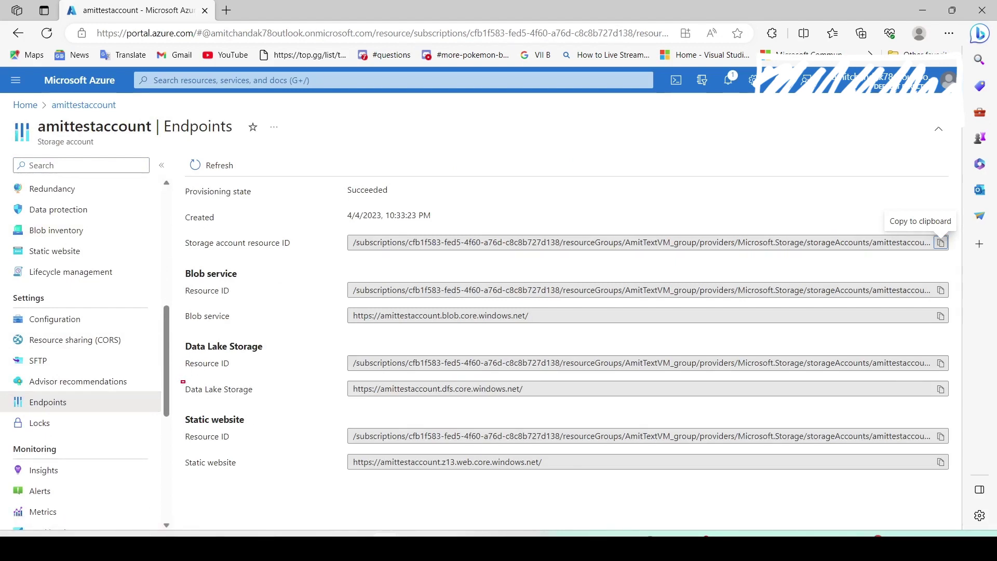
{"action": "left_click_drag", "start_coordinate": [181, 381], "coordinate": [583, 408]}
{"action": "key", "text": "Escape"}
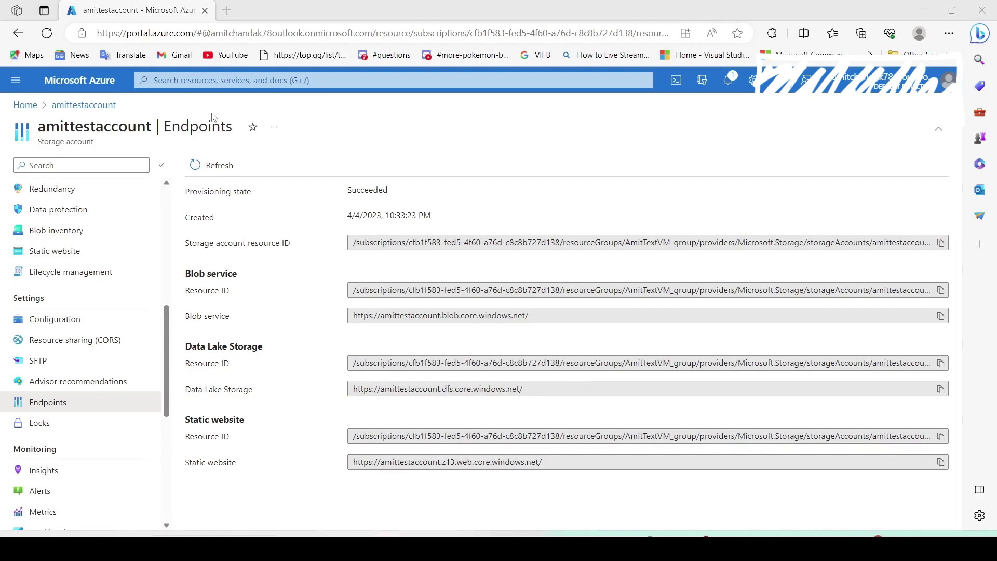
{"action": "key", "text": "alt+Tab"}
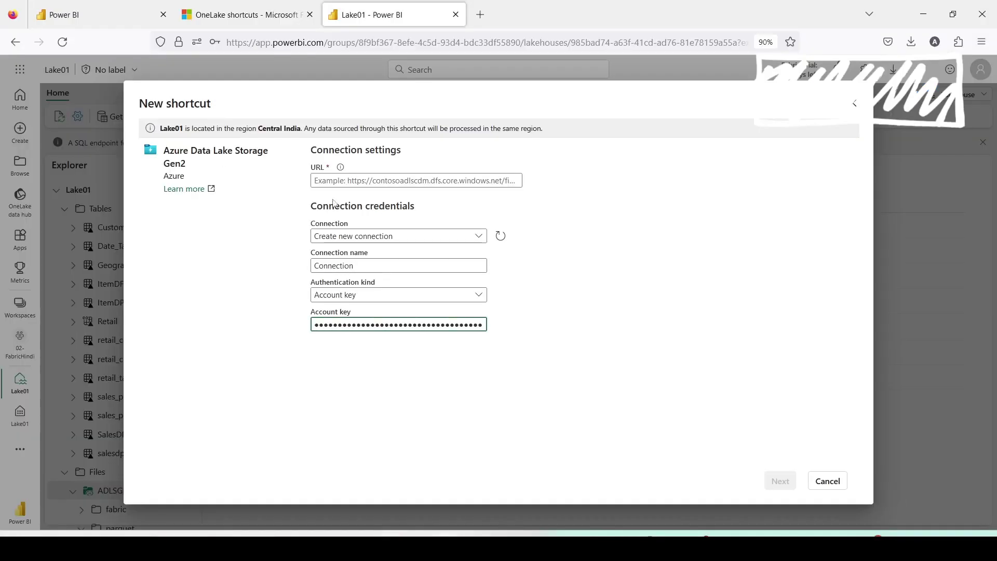
{"action": "left_click", "coordinate": [384, 180]}
{"action": "type", "text": "https://amittestaccount.dfs.core.windows.net/"}
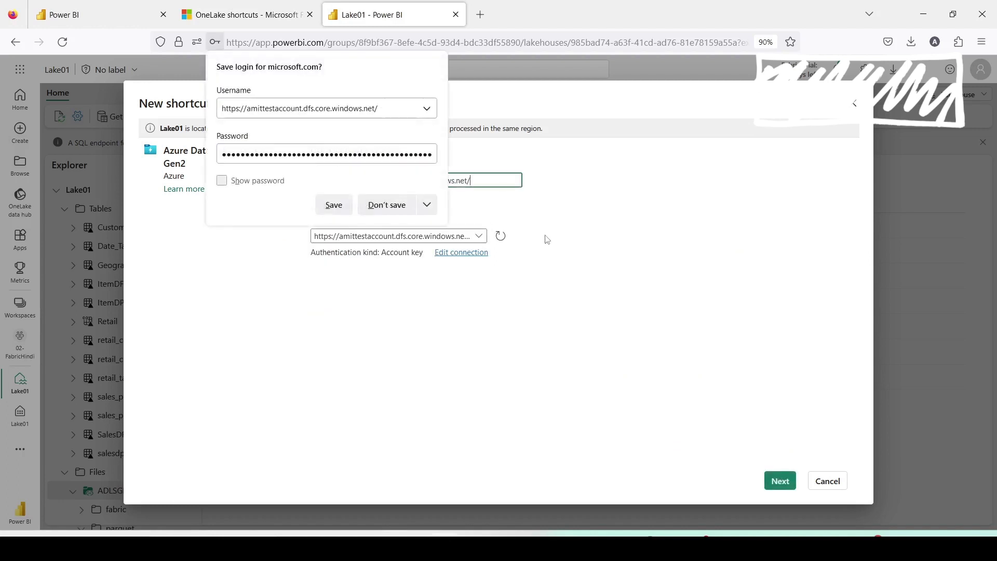
{"action": "left_click", "coordinate": [546, 239]}
{"action": "left_click", "coordinate": [479, 236]}
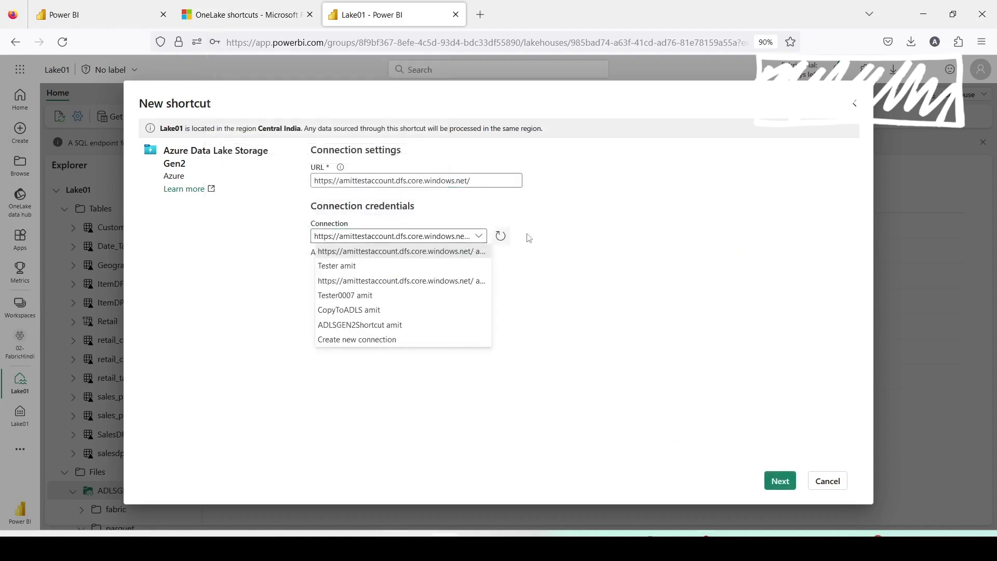
{"action": "left_click", "coordinate": [554, 236]}
Open the selected connection for editing and copy the storage account's key1 access key from the Azure portal
{"action": "left_click", "coordinate": [470, 253]}
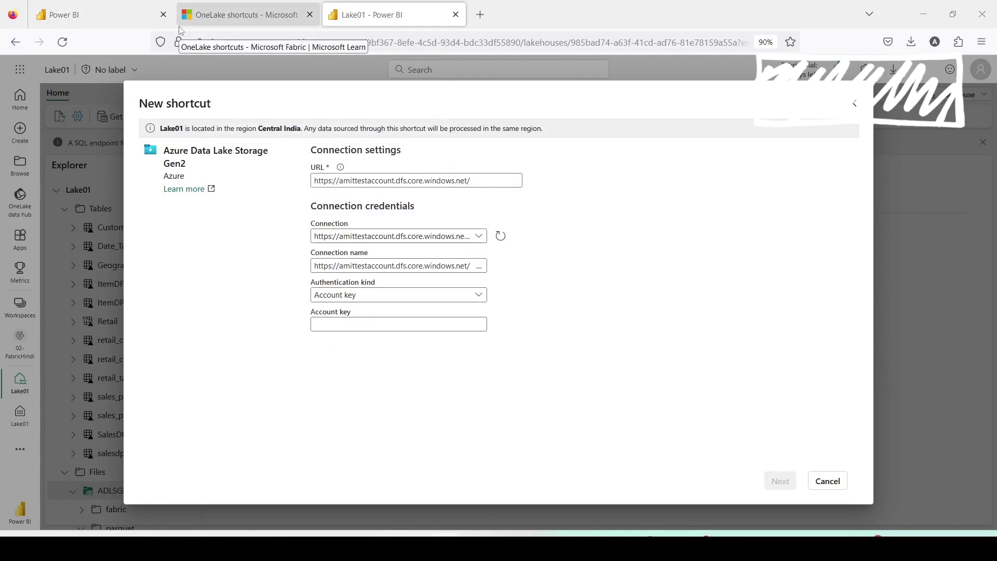
{"action": "key", "text": "alt+Tab"}
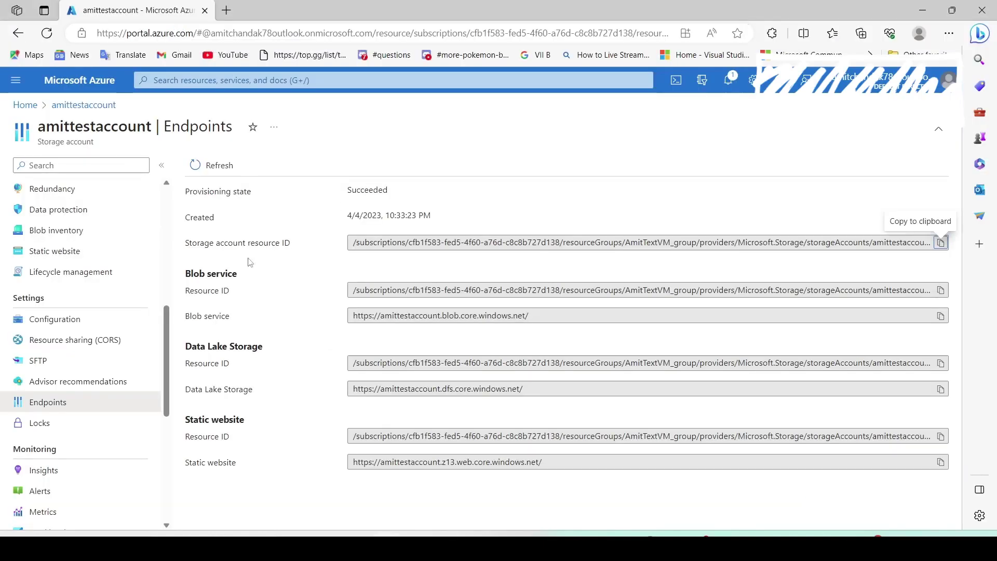
{"action": "scroll", "coordinate": [47, 229], "scroll_direction": "up", "scroll_amount": 3}
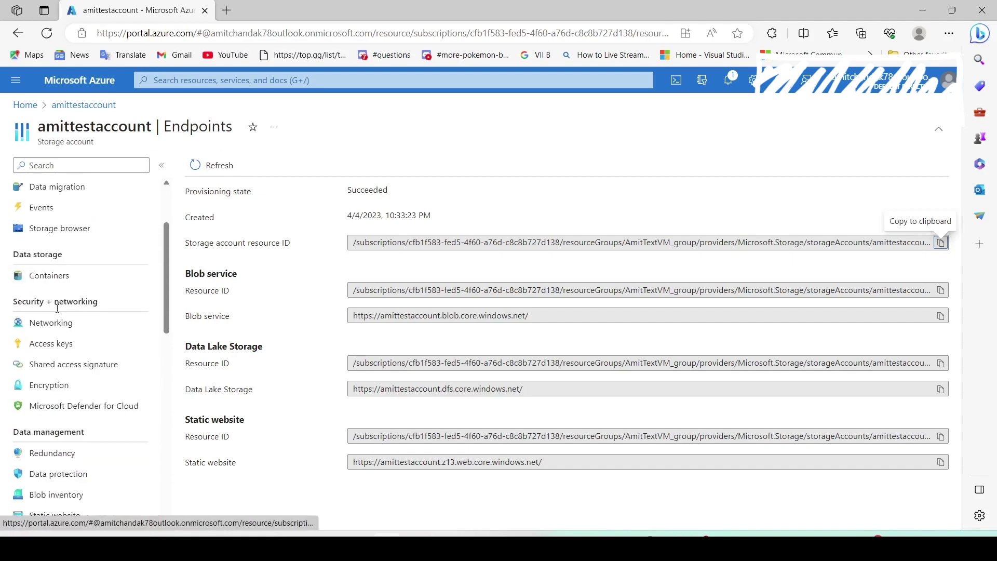
{"action": "left_click", "coordinate": [47, 344]}
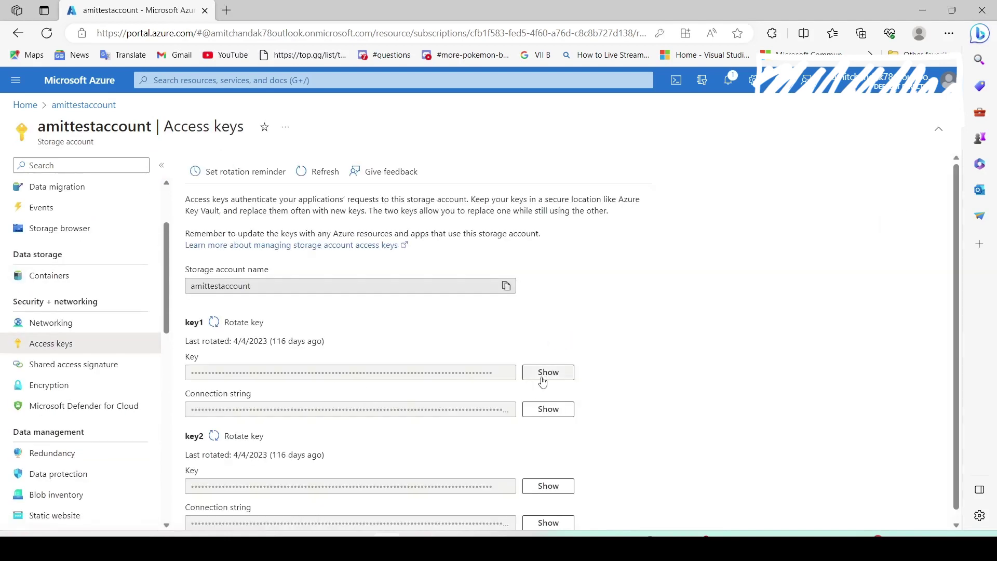
{"action": "left_click", "coordinate": [547, 372]}
{"action": "left_click", "coordinate": [506, 372]}
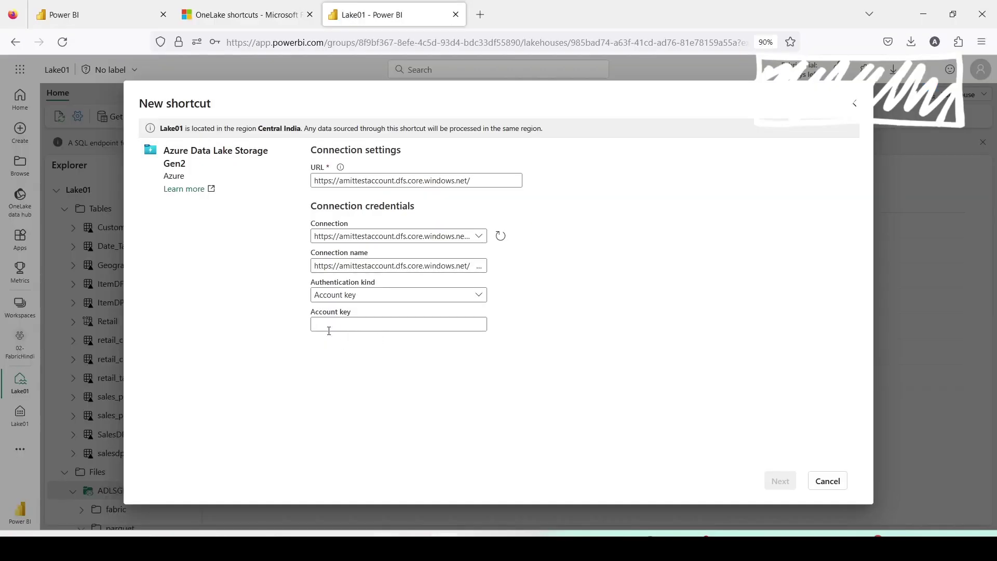
Enter the copied storage account key as the connection's account key and continue to the shortcut settings
{"action": "left_click", "coordinate": [331, 325]}
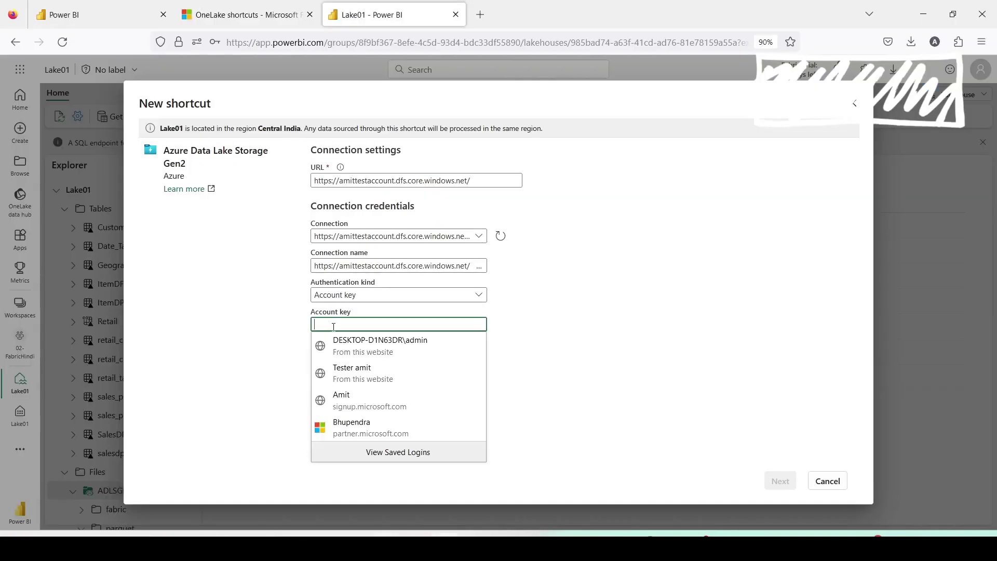
{"action": "key", "text": "ctrl+v"}
{"action": "left_click", "coordinate": [773, 481]}
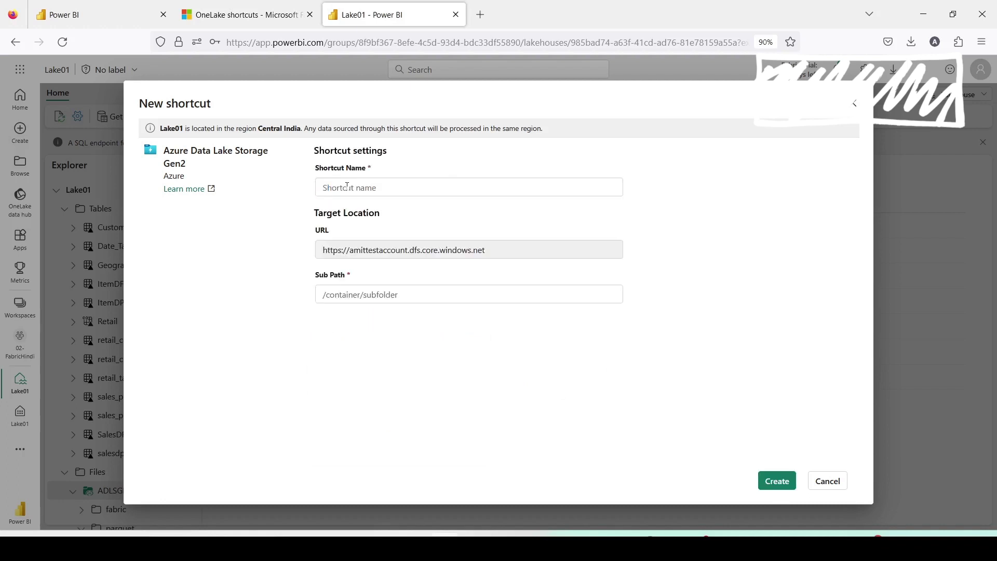
Name the shortcut sales_shortcut and enter /demoamit/ as the start of its sub path
{"action": "left_click", "coordinate": [347, 186]}
{"action": "type", "text": "sales_shortcut"}
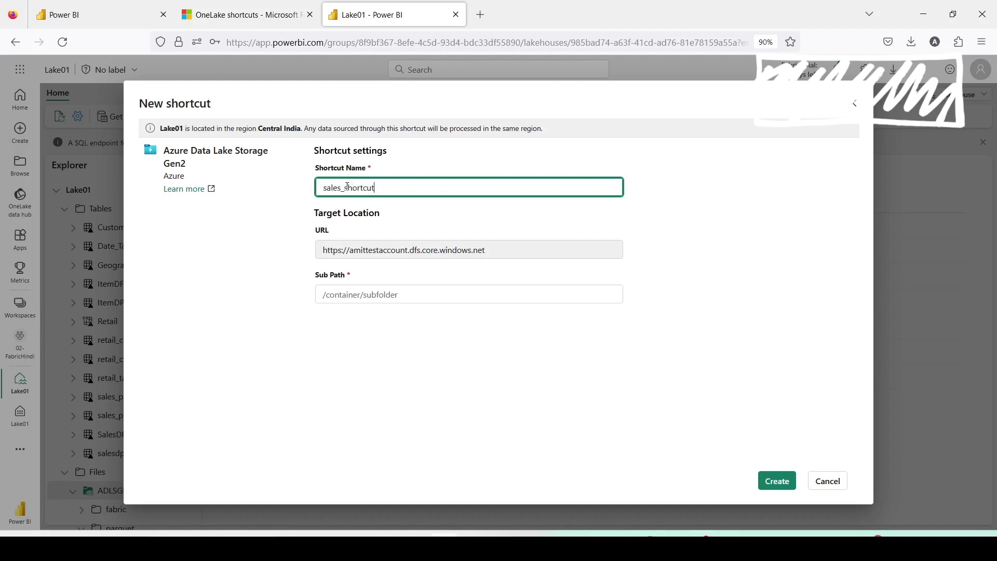
{"action": "left_click", "coordinate": [331, 294]}
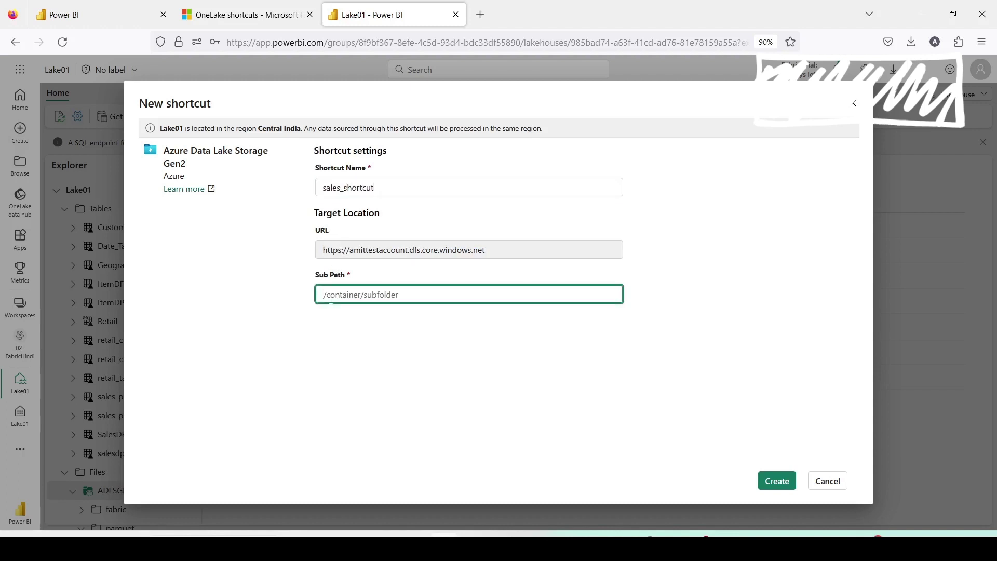
{"action": "type", "text": "/demoamit/"}
Switch to the Azure portal, open the demoamit container's parquet/sales_delta folder and copy that folder path from its location
{"action": "key", "text": "alt+Tab"}
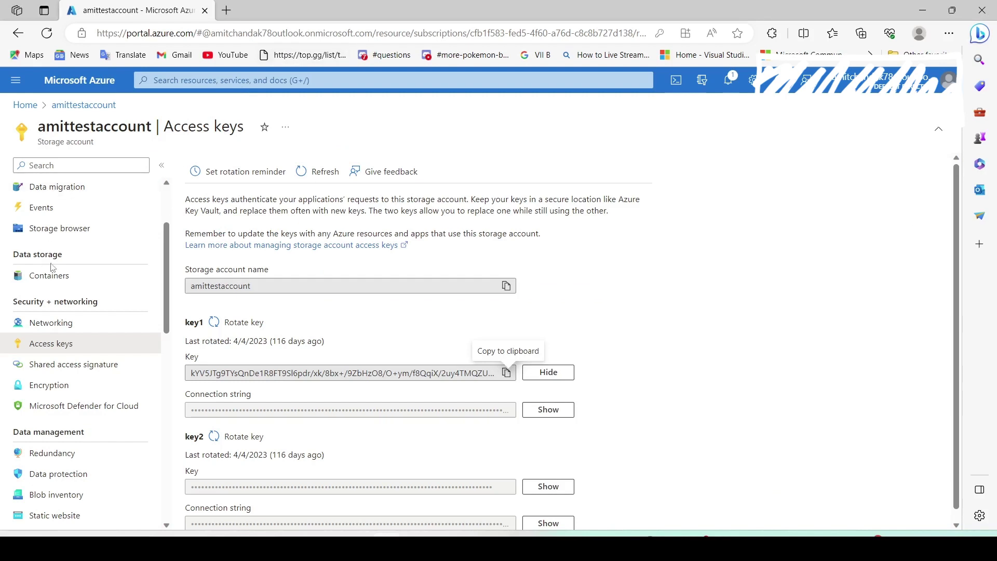
{"action": "scroll", "coordinate": [78, 208], "scroll_direction": "up", "scroll_amount": 3}
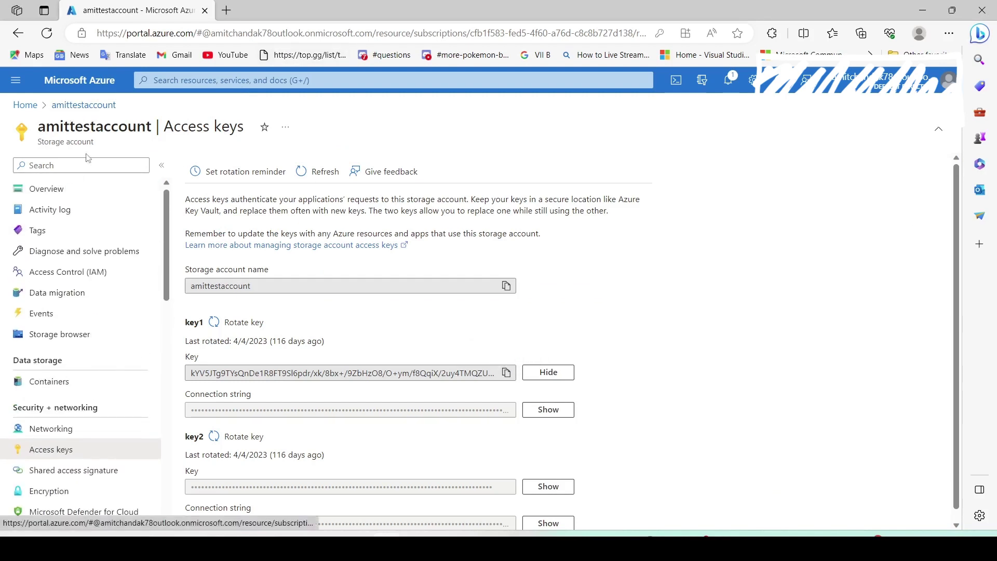
{"action": "scroll", "coordinate": [60, 311], "scroll_direction": "down", "scroll_amount": 1}
{"action": "left_click", "coordinate": [58, 337]}
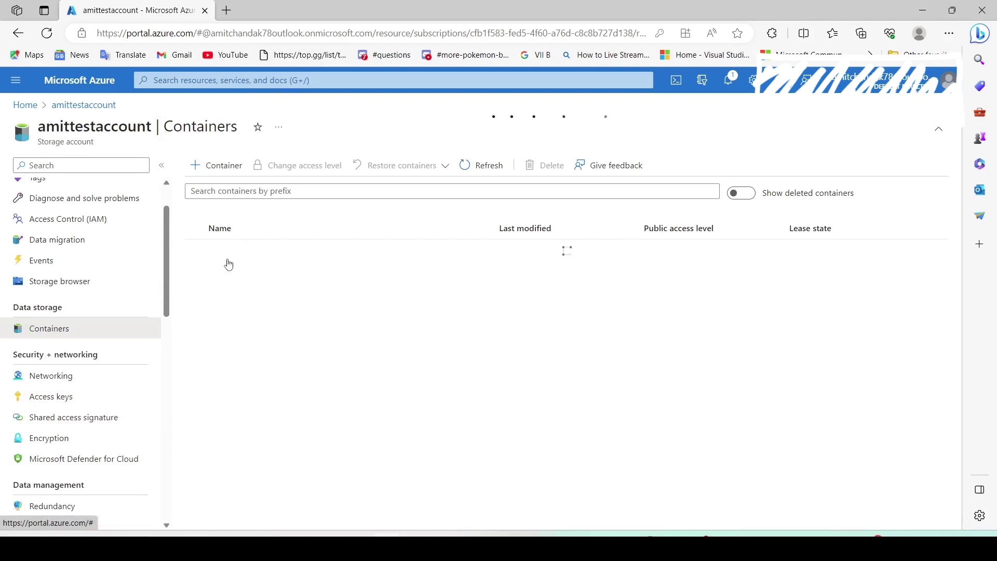
{"action": "left_click", "coordinate": [228, 292]}
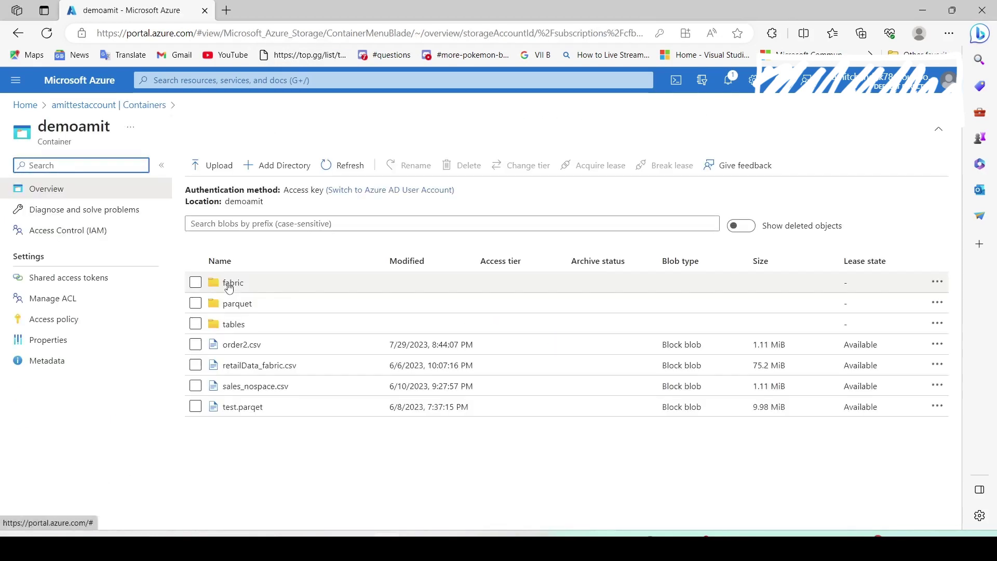
{"action": "left_click", "coordinate": [239, 311]}
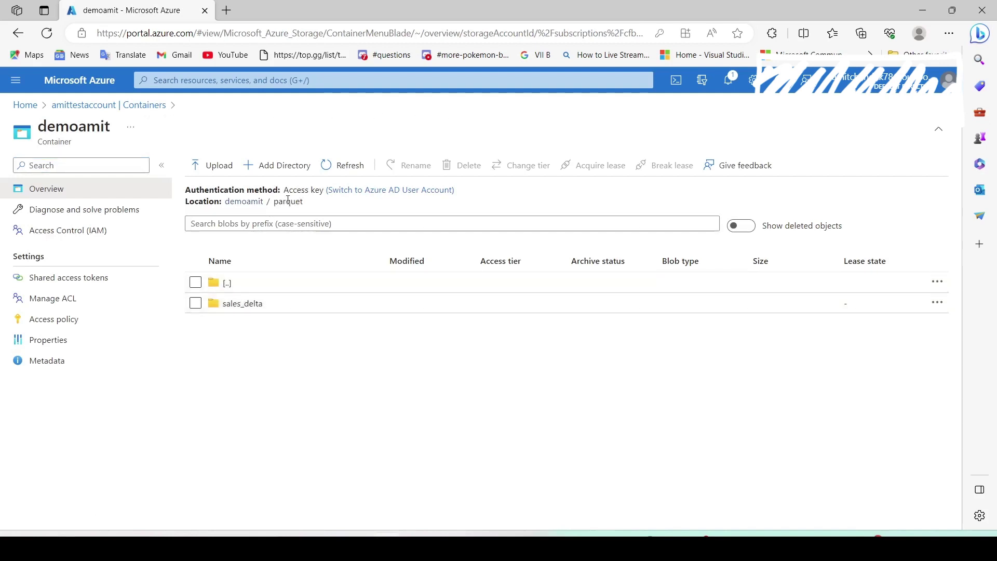
{"action": "left_click", "coordinate": [242, 304]}
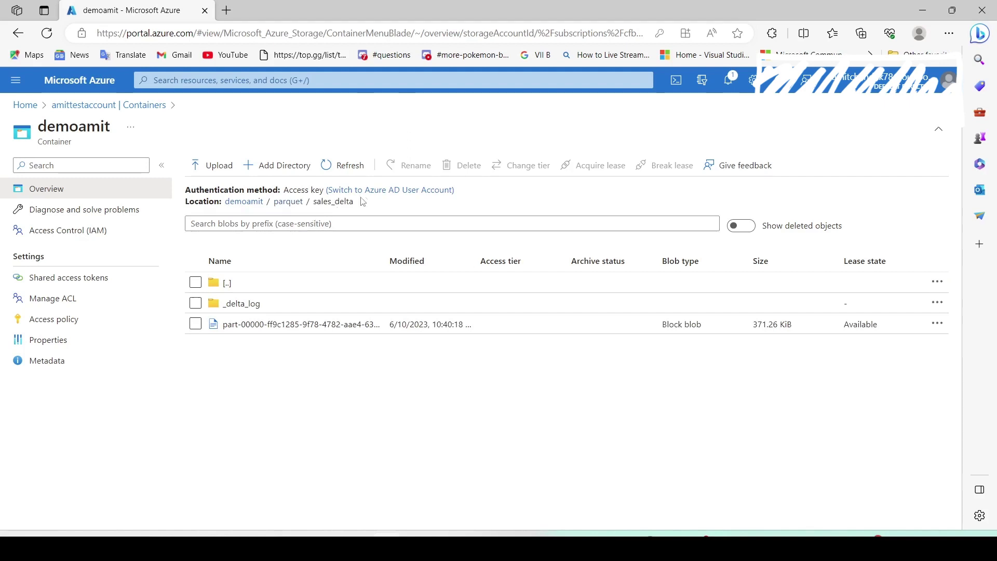
{"action": "left_click_drag", "start_coordinate": [367, 201], "coordinate": [272, 207]}
{"action": "key", "text": "ctrl+c"}
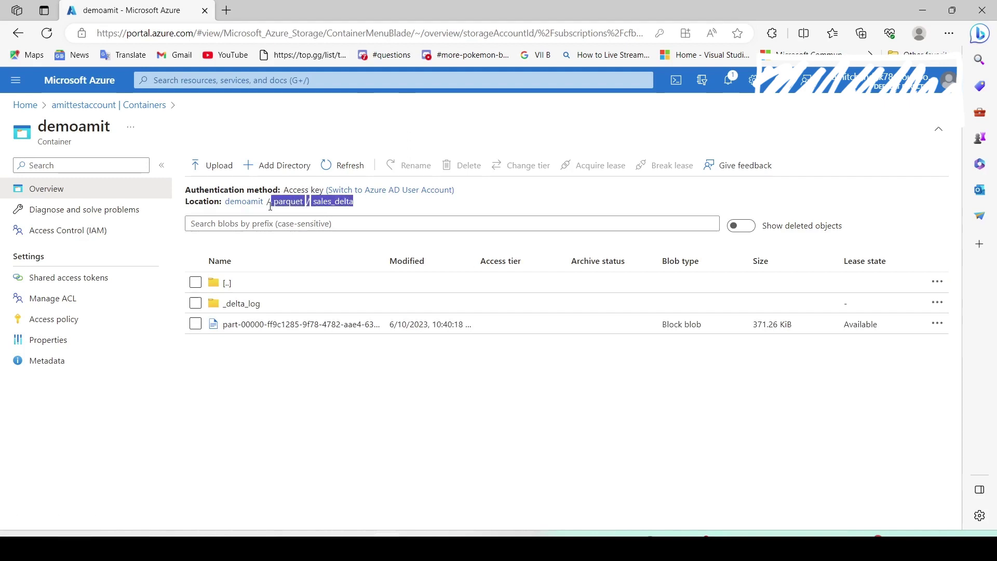
Return to Power BI, complete the sub path with parquet/sales_delta without stray spaces, and create the shortcut
{"action": "key", "text": "alt+Tab"}
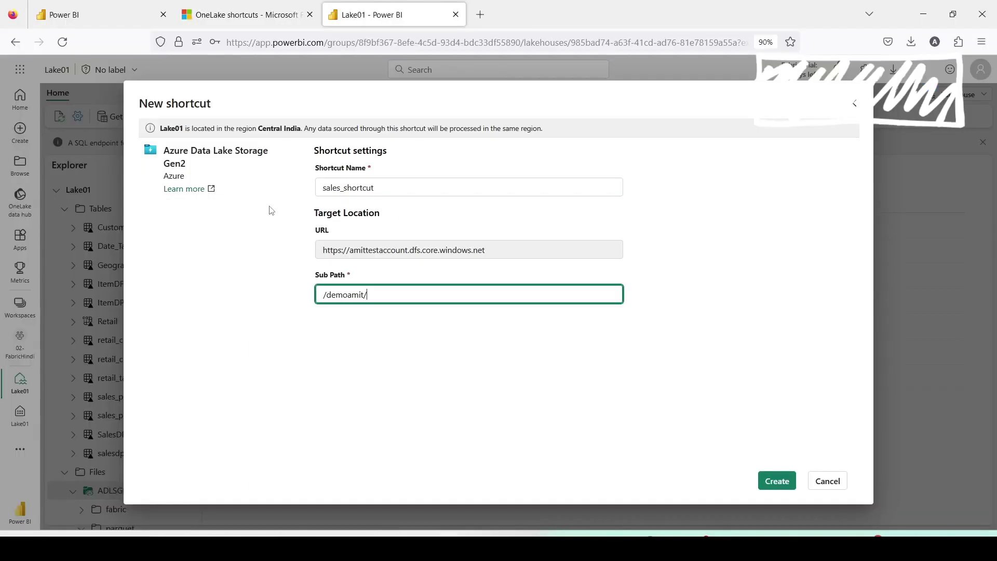
{"action": "key", "text": "ctrl+v"}
{"action": "key", "text": "BackSpace"}
{"action": "key", "text": "Left"}
{"action": "key", "text": "BackSpace"}
{"action": "key", "text": "BackSpace"}
{"action": "left_click", "coordinate": [779, 482]}
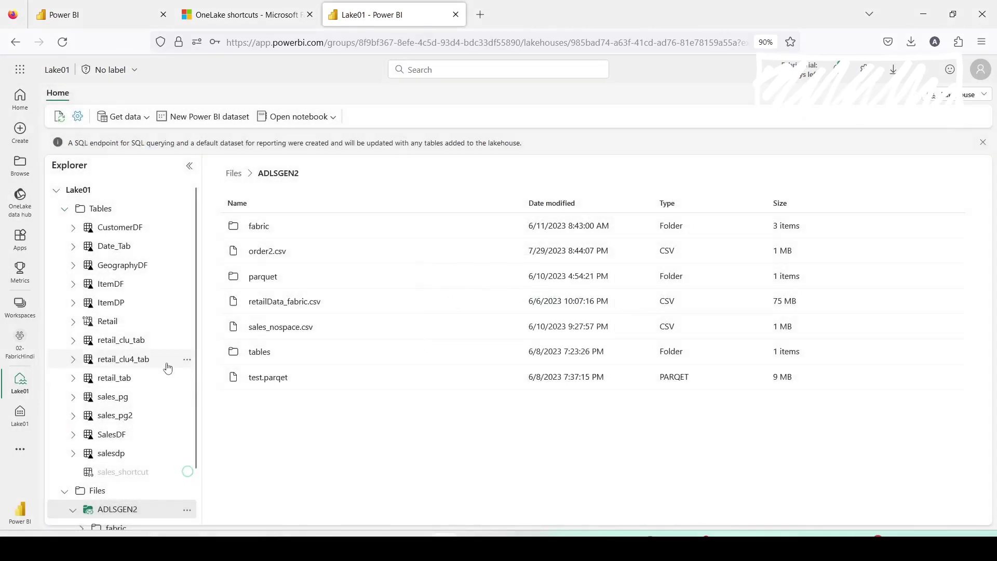
Preview the data of the sales_shortcut table in Lake01
{"action": "mouse_move", "coordinate": [128, 477]}
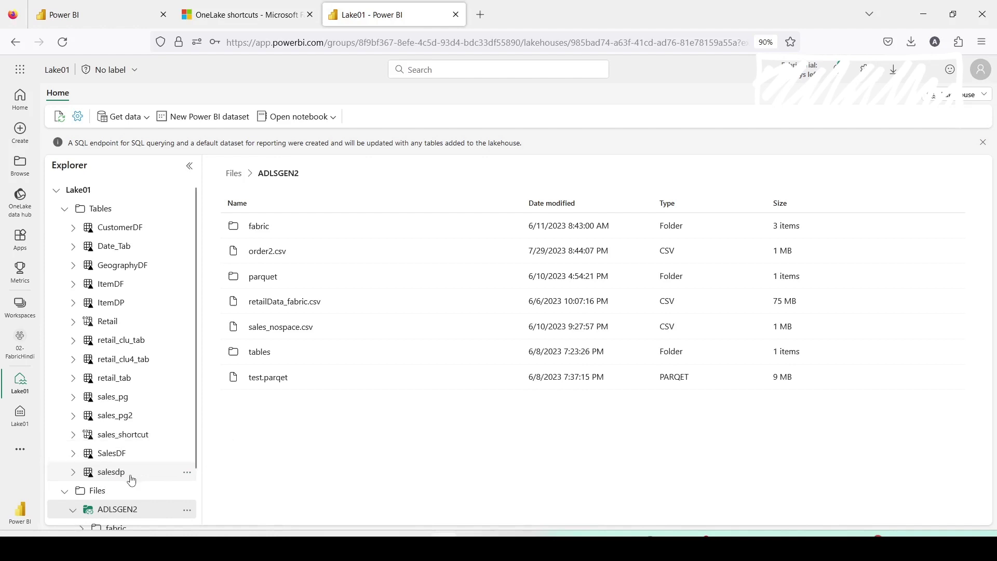
{"action": "left_click", "coordinate": [117, 440]}
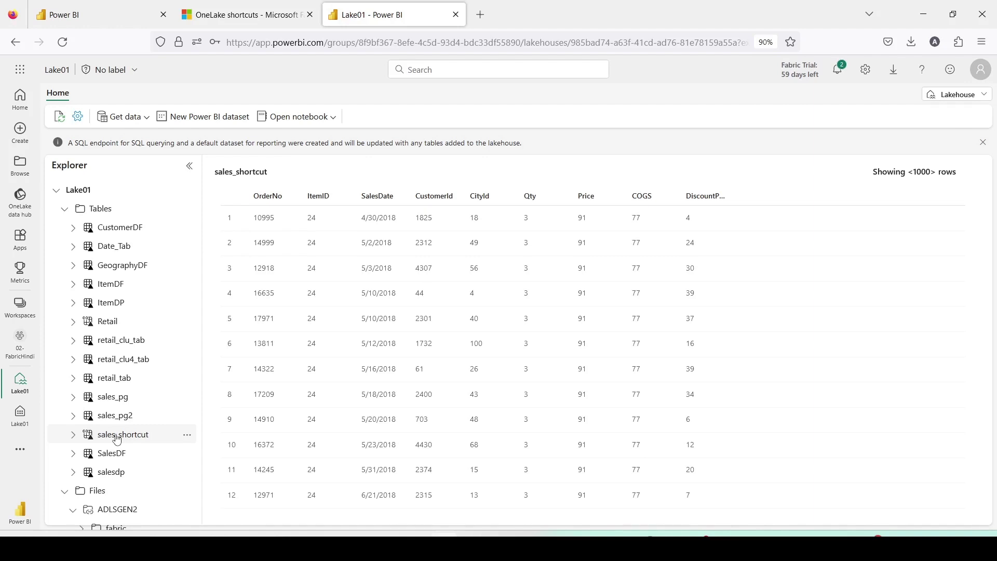
{"action": "mouse_move", "coordinate": [119, 435]}
{"action": "left_mouse_down"}
{"action": "mouse_move", "coordinate": [905, 127]}
{"action": "mouse_move", "coordinate": [982, 86]}
{"action": "left_mouse_up"}
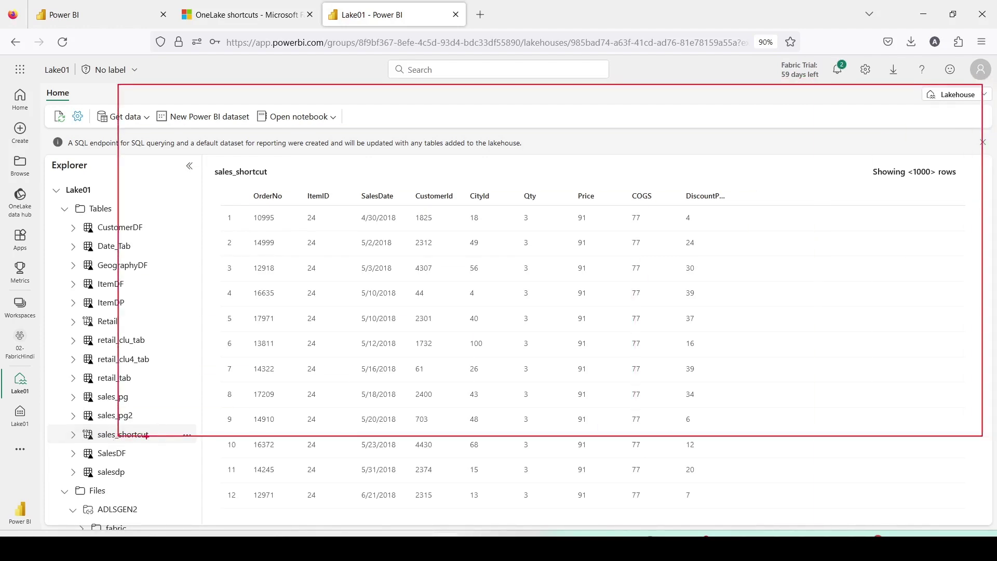
{"action": "mouse_move", "coordinate": [155, 430]}
{"action": "left_mouse_down"}
{"action": "mouse_move", "coordinate": [311, 381]}
{"action": "mouse_move", "coordinate": [769, 161]}
{"action": "mouse_move", "coordinate": [935, 99]}
{"action": "mouse_move", "coordinate": [992, 106]}
{"action": "left_mouse_up"}
{"action": "key", "text": "Escape"}
Switch Lake01 to its SQL endpoint and start a new SQL query from the sales_shortcut table
{"action": "left_click", "coordinate": [971, 97]}
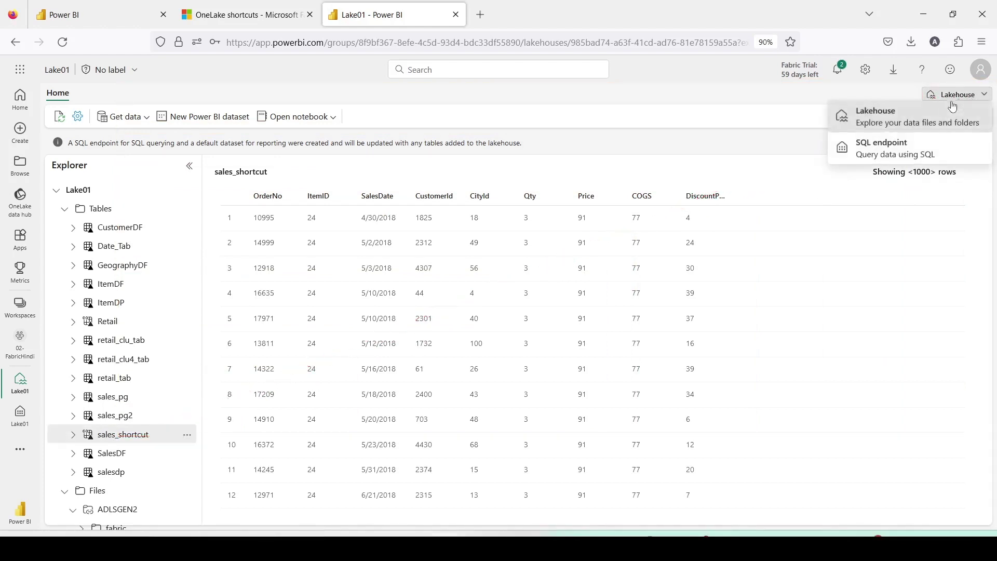
{"action": "left_click", "coordinate": [868, 151]}
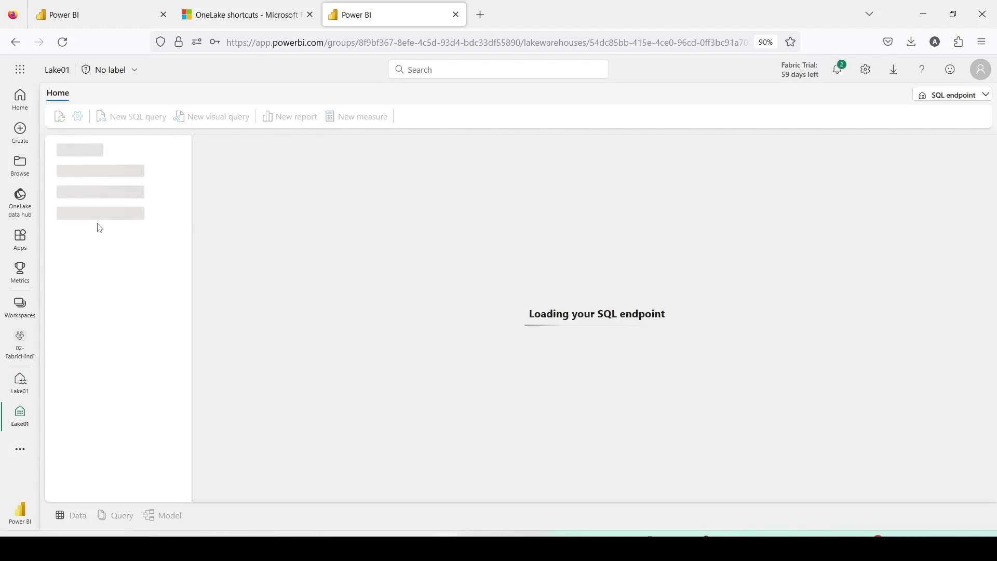
{"action": "scroll", "coordinate": [124, 311], "scroll_direction": "down", "scroll_amount": 3}
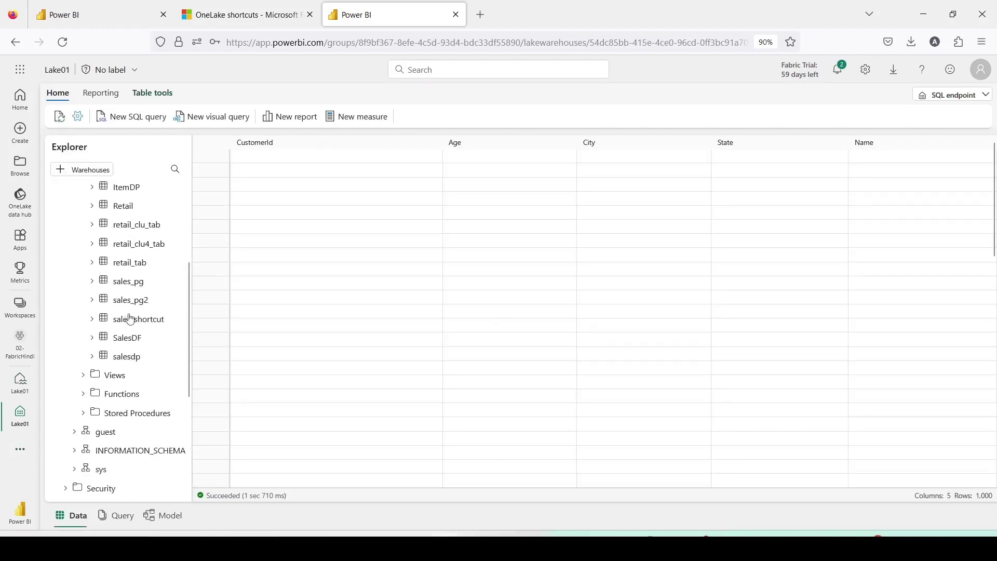
{"action": "scroll", "coordinate": [134, 327], "scroll_direction": "up", "scroll_amount": 1}
{"action": "right_click", "coordinate": [132, 372]}
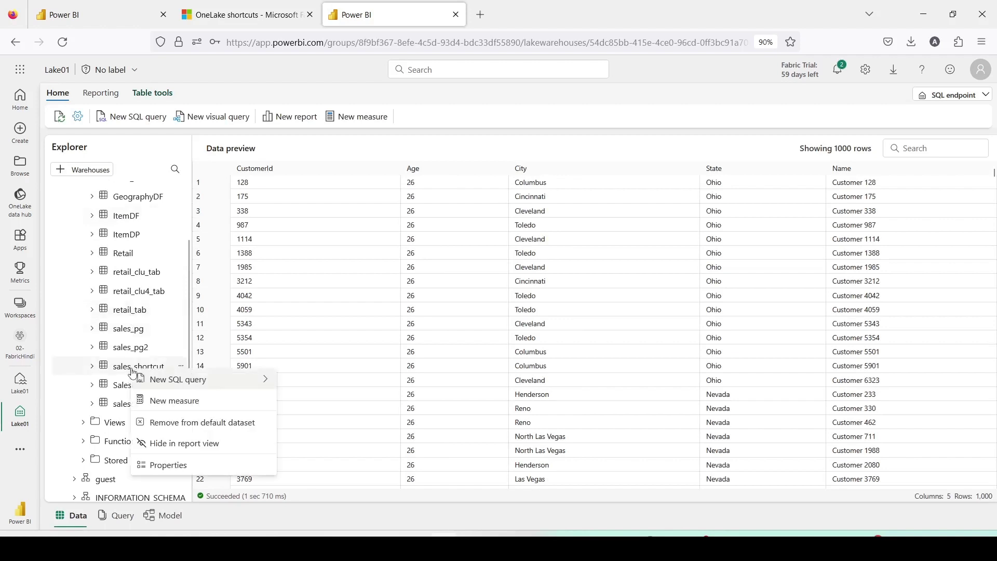
{"action": "mouse_move", "coordinate": [182, 385]}
{"action": "left_click", "coordinate": [308, 379]}
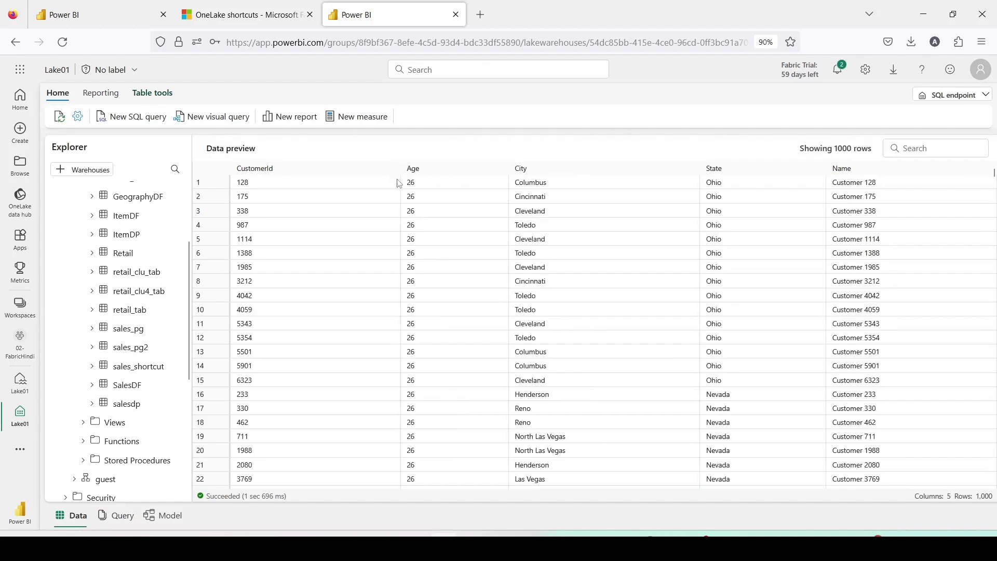
Return to the lakehouse view of Lake01 and discard the unsaved queries
{"action": "left_click", "coordinate": [946, 95]}
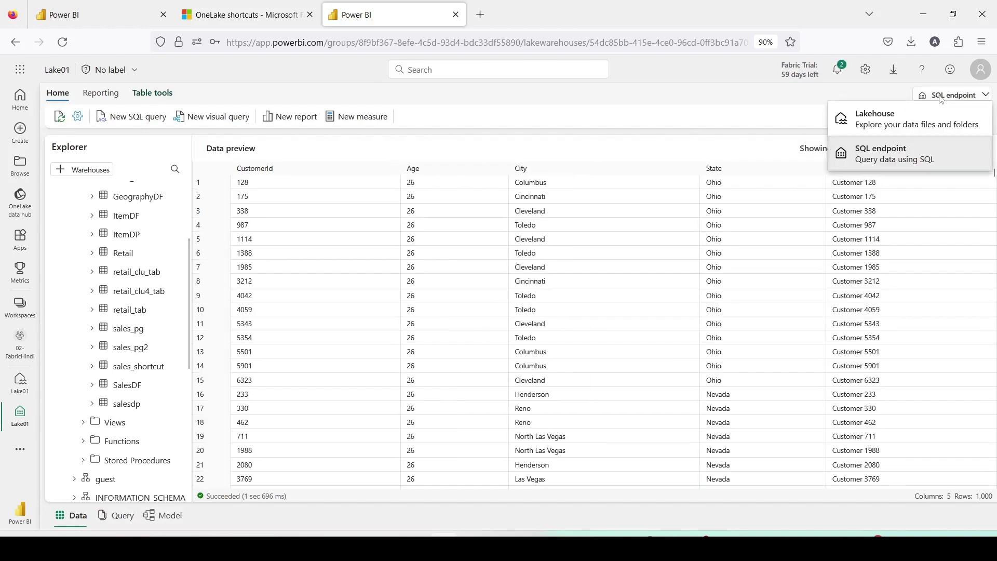
{"action": "left_click", "coordinate": [881, 130]}
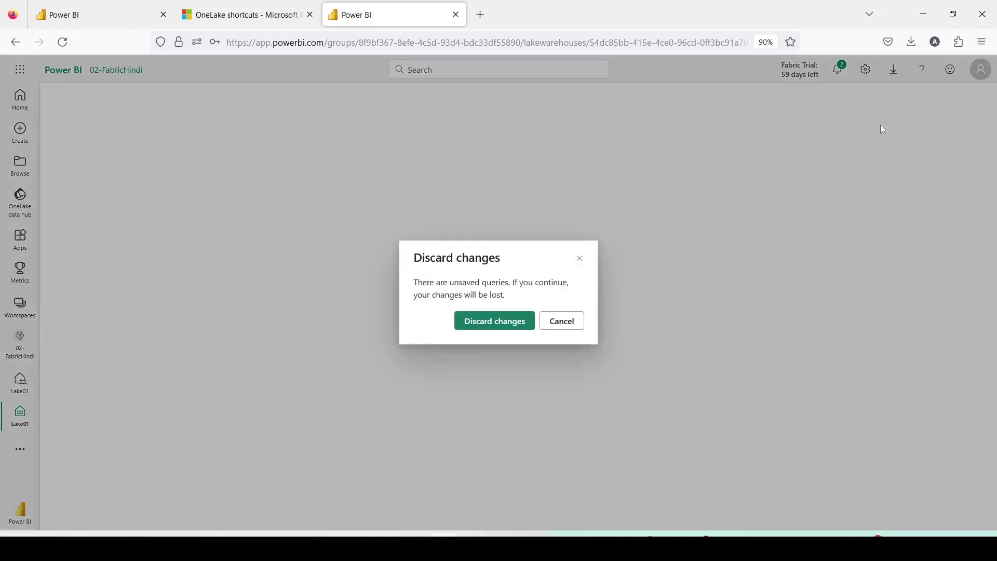
{"action": "left_click", "coordinate": [503, 320]}
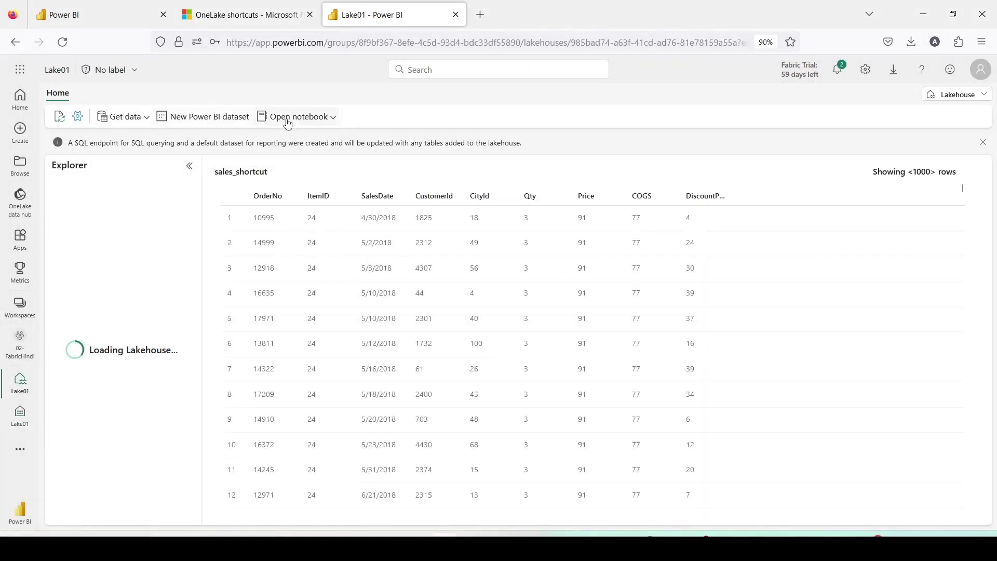
Create a new notebook from Lake01 and add a cell loading the sales_shortcut table's data with Spark
{"action": "left_click", "coordinate": [283, 116]}
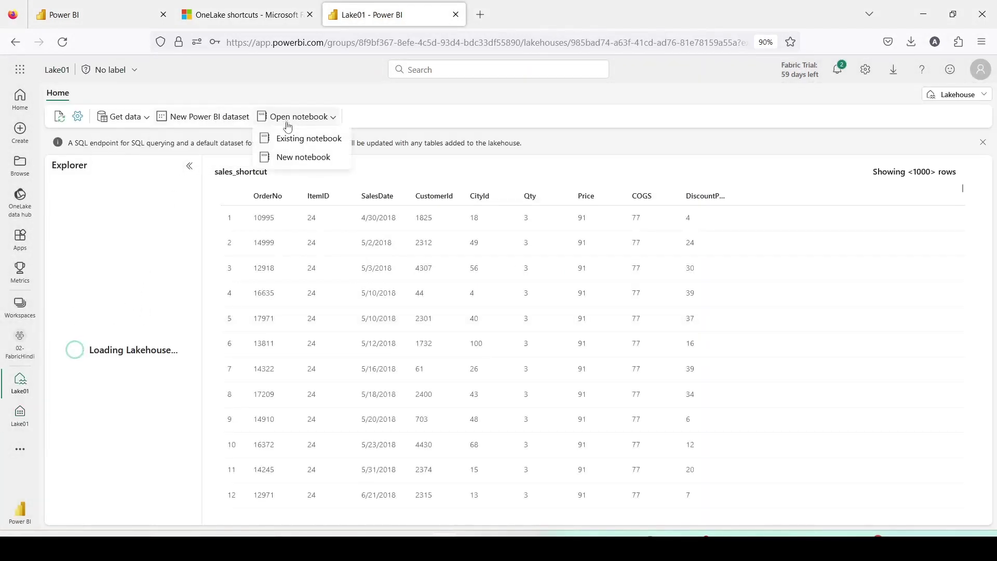
{"action": "left_click", "coordinate": [289, 157]}
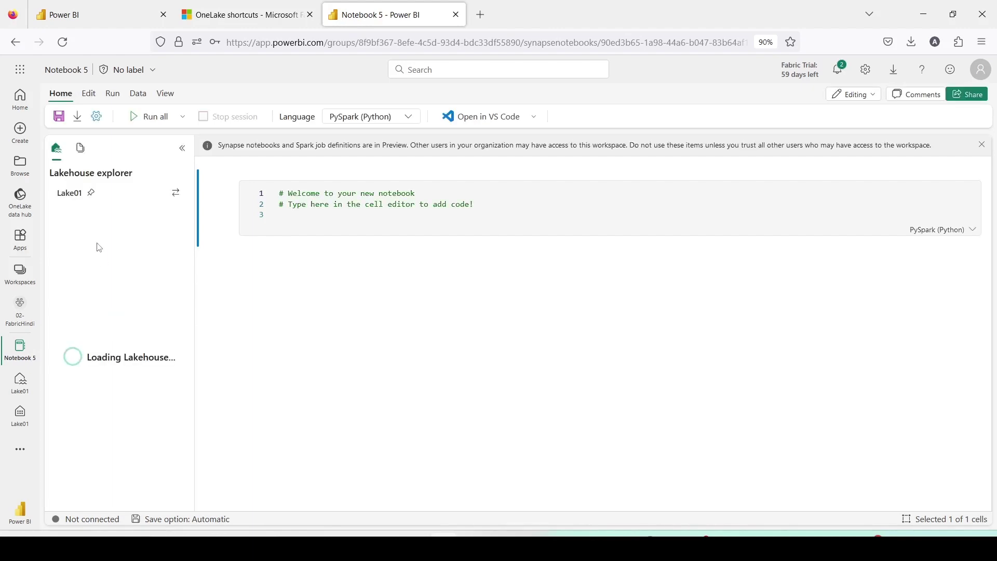
{"action": "scroll", "coordinate": [156, 405], "scroll_direction": "down", "scroll_amount": 1}
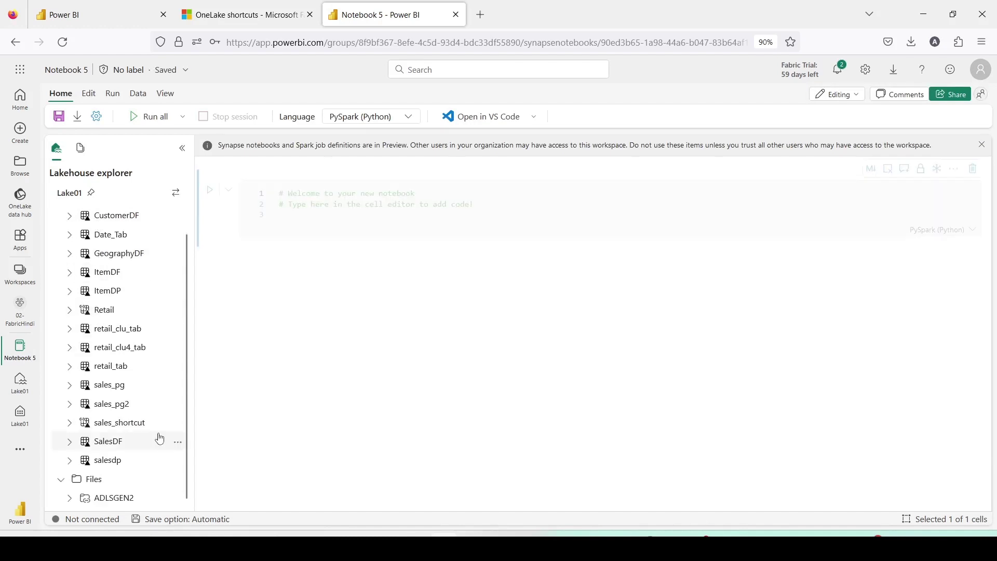
{"action": "left_click", "coordinate": [178, 425]}
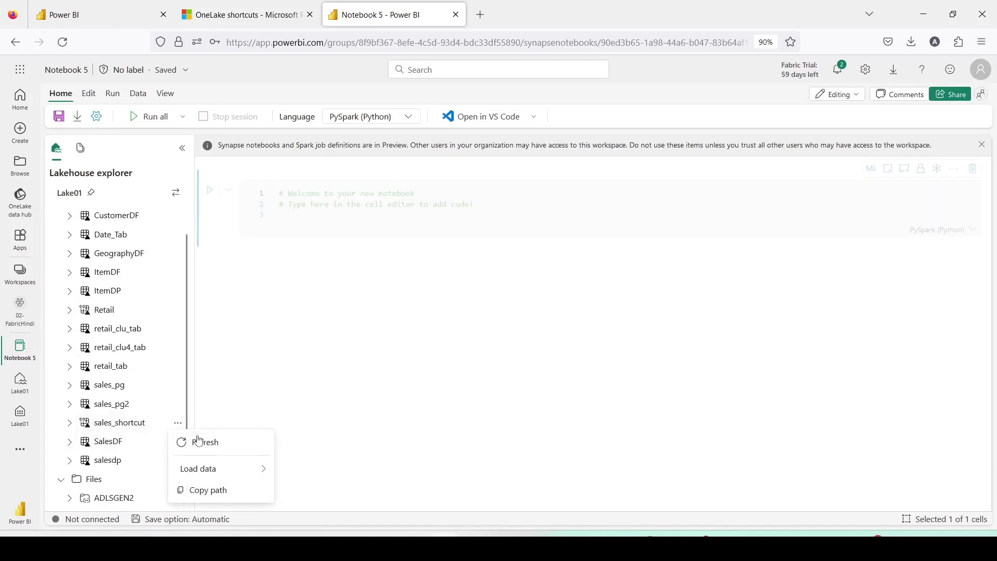
{"action": "mouse_move", "coordinate": [249, 471]}
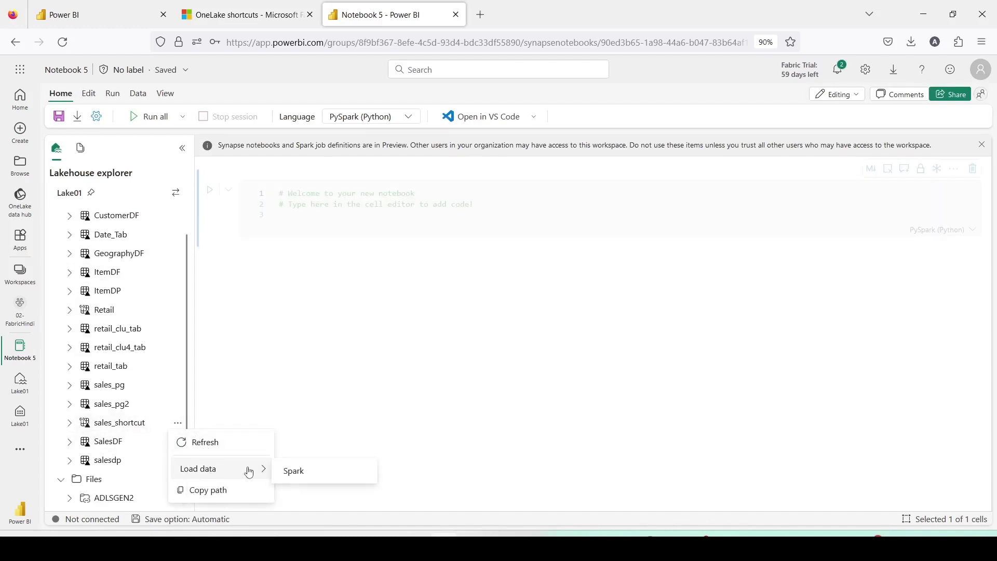
{"action": "left_click", "coordinate": [294, 471]}
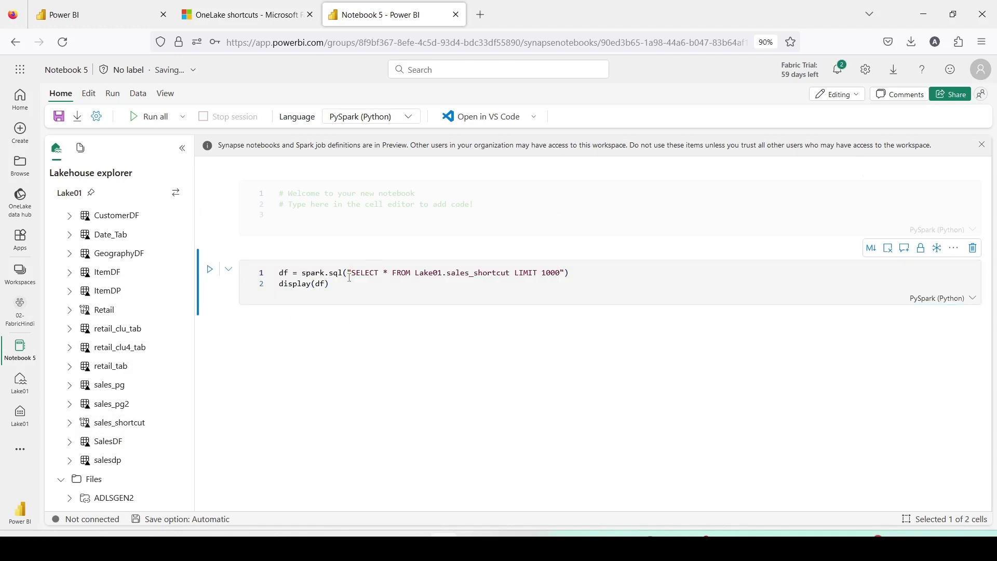
Run all notebook cells and examine the rows returned by the sales_shortcut query
{"action": "left_click_drag", "start_coordinate": [358, 287], "coordinate": [266, 275]}
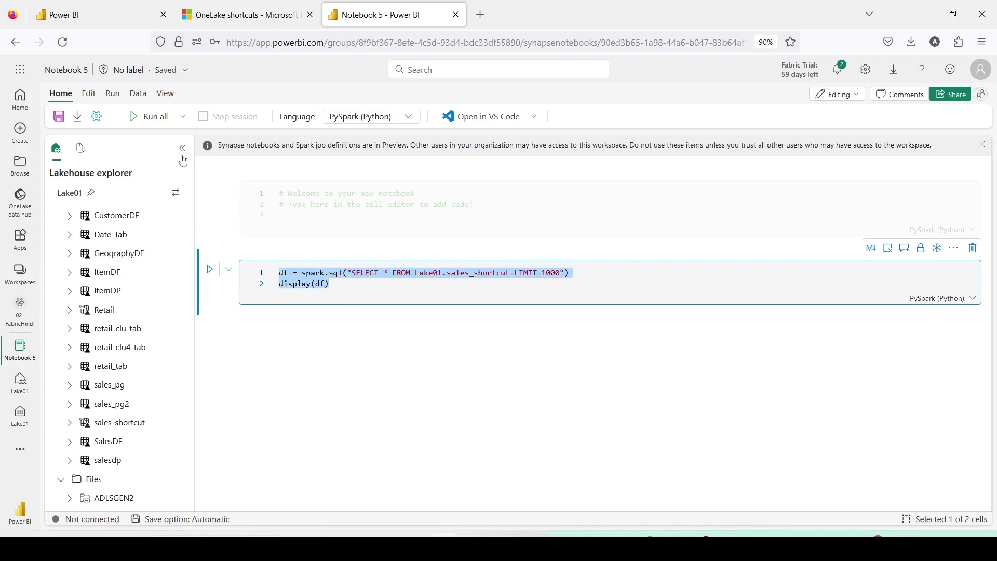
{"action": "left_click", "coordinate": [150, 116]}
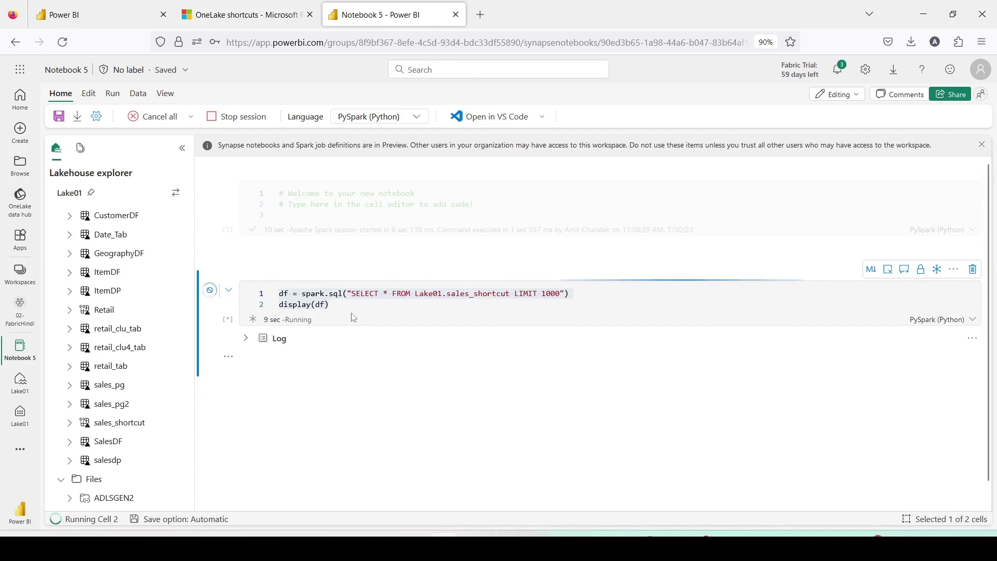
{"action": "mouse_move", "coordinate": [321, 294]}
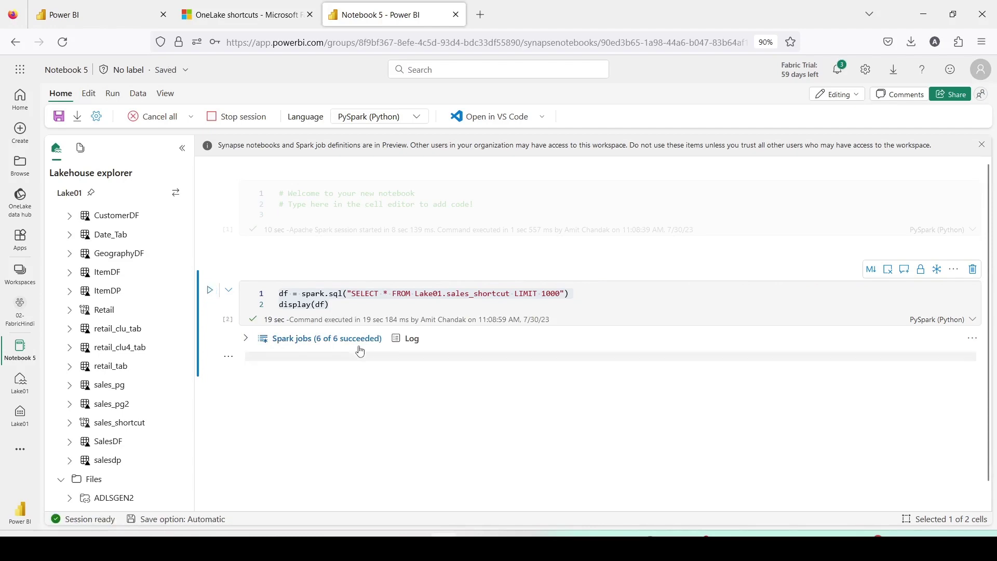
{"action": "scroll", "coordinate": [360, 351], "scroll_direction": "down", "scroll_amount": 3}
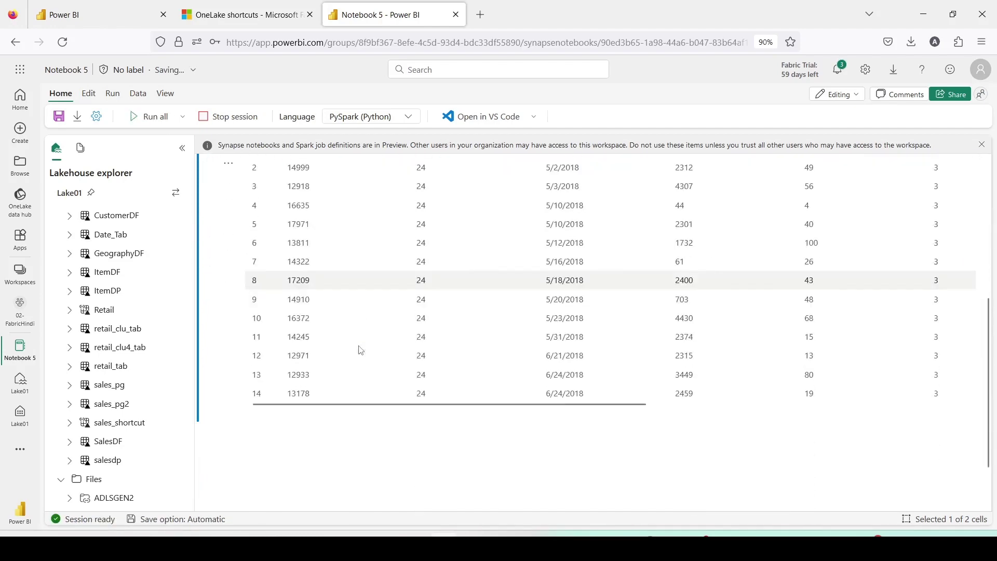
{"action": "scroll", "coordinate": [359, 347], "scroll_direction": "up", "scroll_amount": 3}
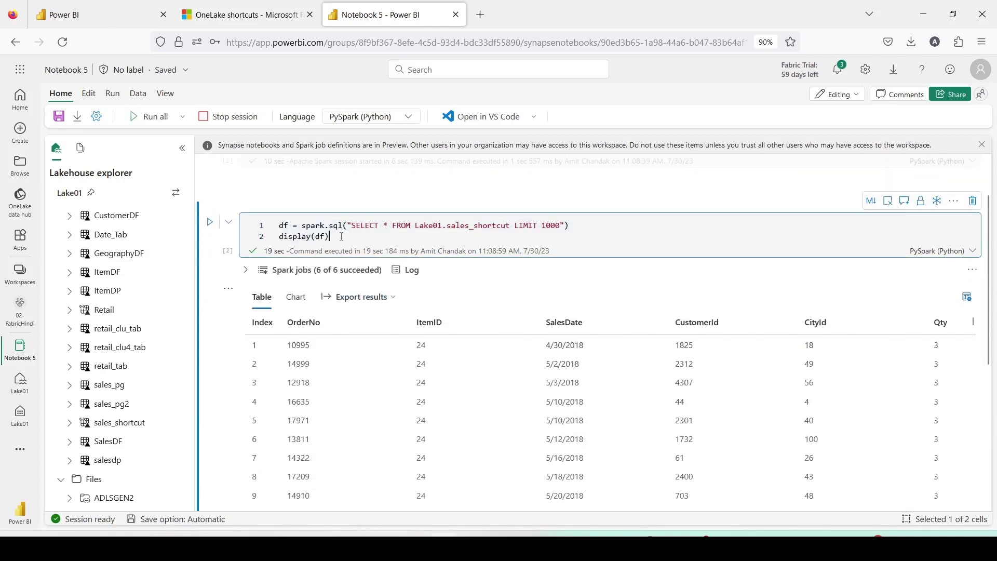
Rerun the sales_shortcut query cell on its own and look through the rows it returns
{"action": "left_click", "coordinate": [211, 222]}
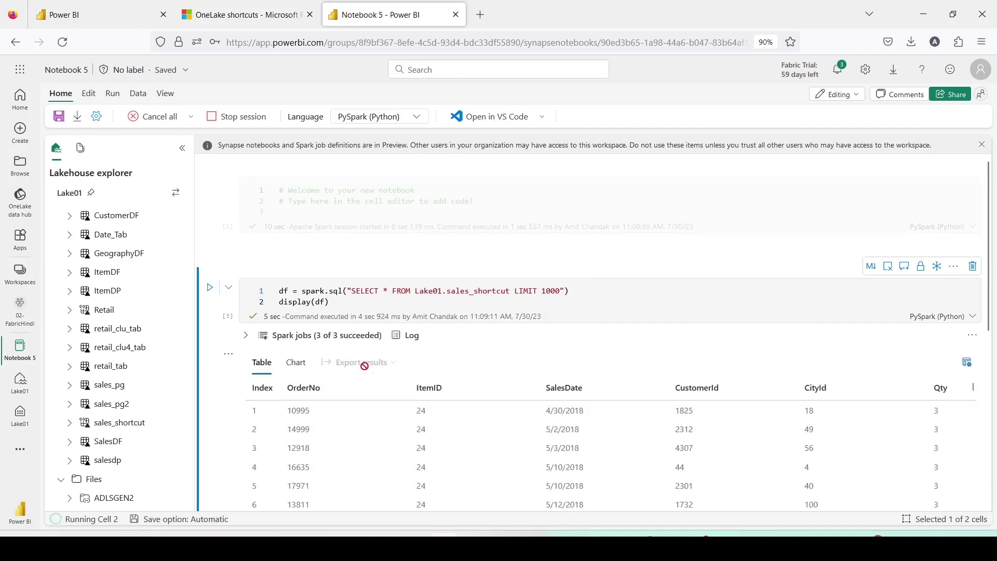
{"action": "left_click", "coordinate": [345, 302]}
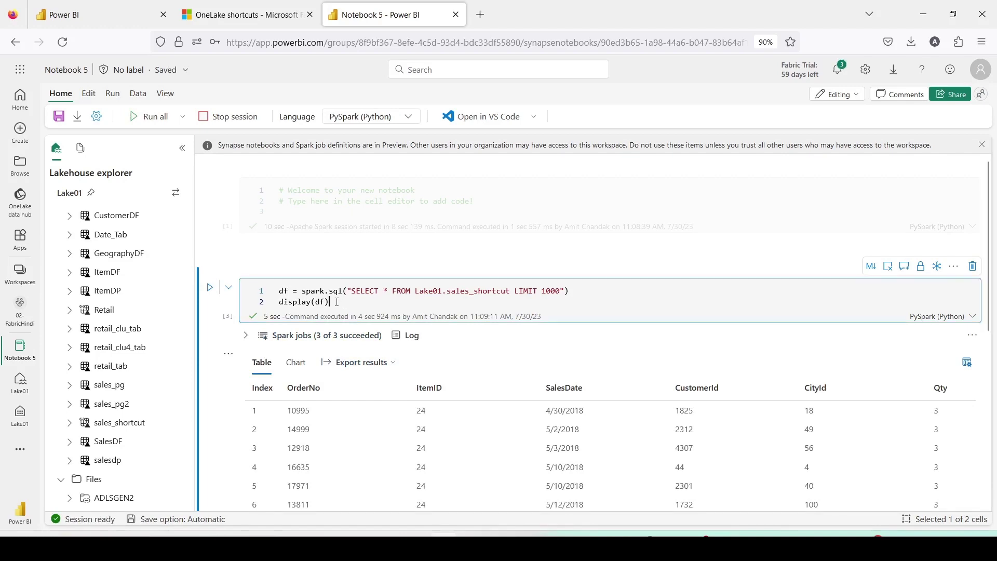
{"action": "scroll", "coordinate": [282, 472], "scroll_direction": "down", "scroll_amount": 10}
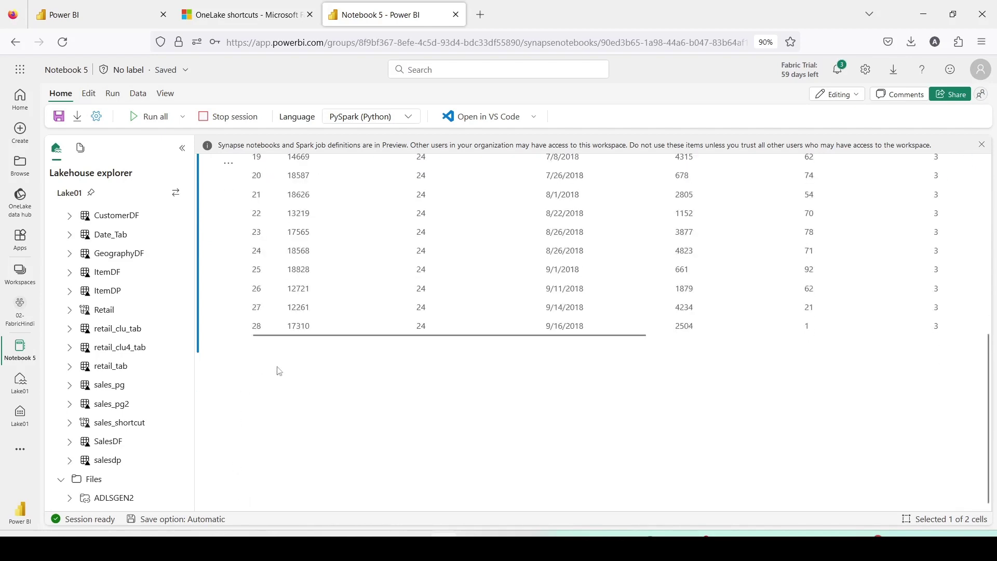
{"action": "scroll", "coordinate": [291, 394], "scroll_direction": "up", "scroll_amount": 3}
{"action": "scroll", "coordinate": [289, 467], "scroll_direction": "down", "scroll_amount": 6}
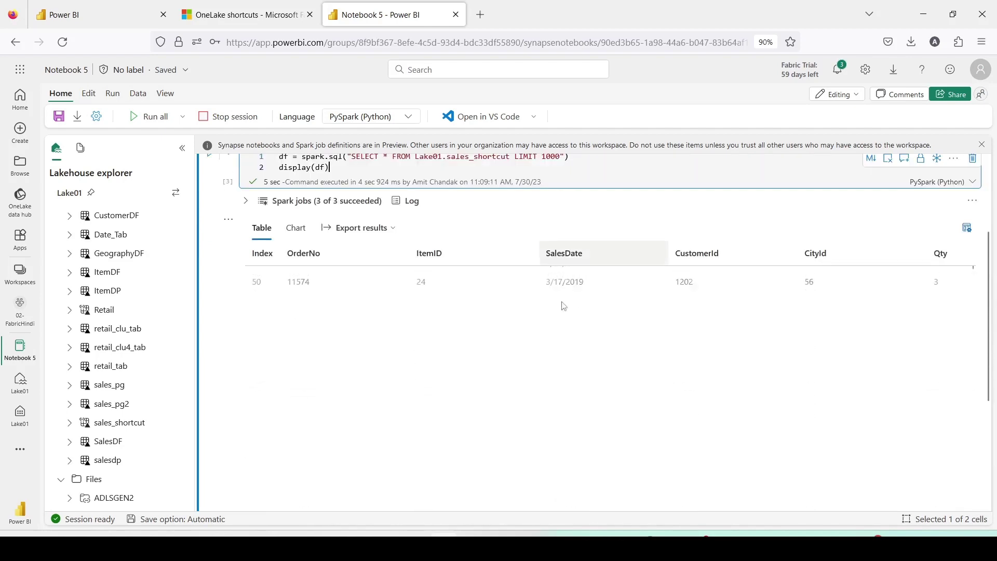
{"action": "scroll", "coordinate": [561, 312], "scroll_direction": "up", "scroll_amount": 10}
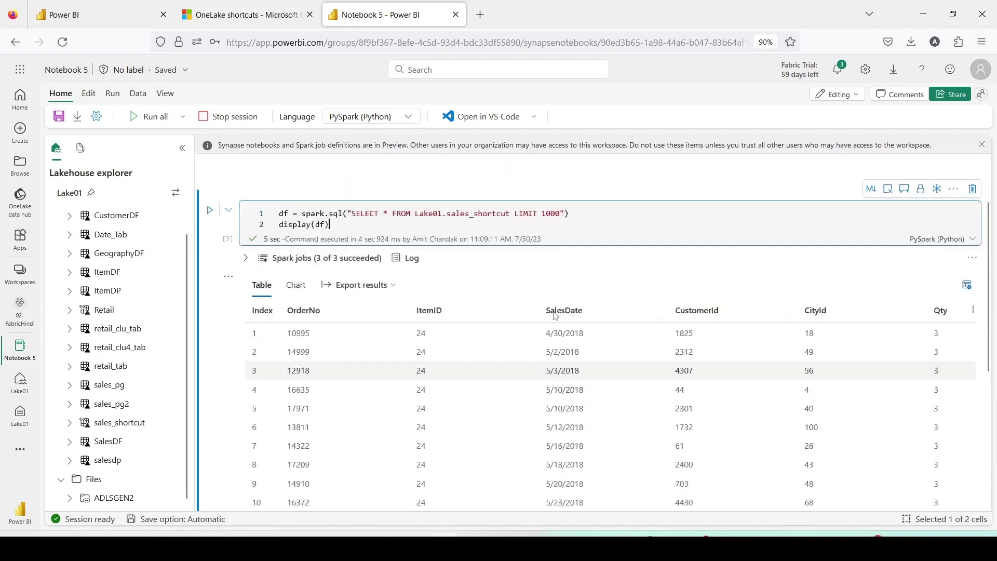
{"action": "scroll", "coordinate": [555, 315], "scroll_direction": "up", "scroll_amount": 2}
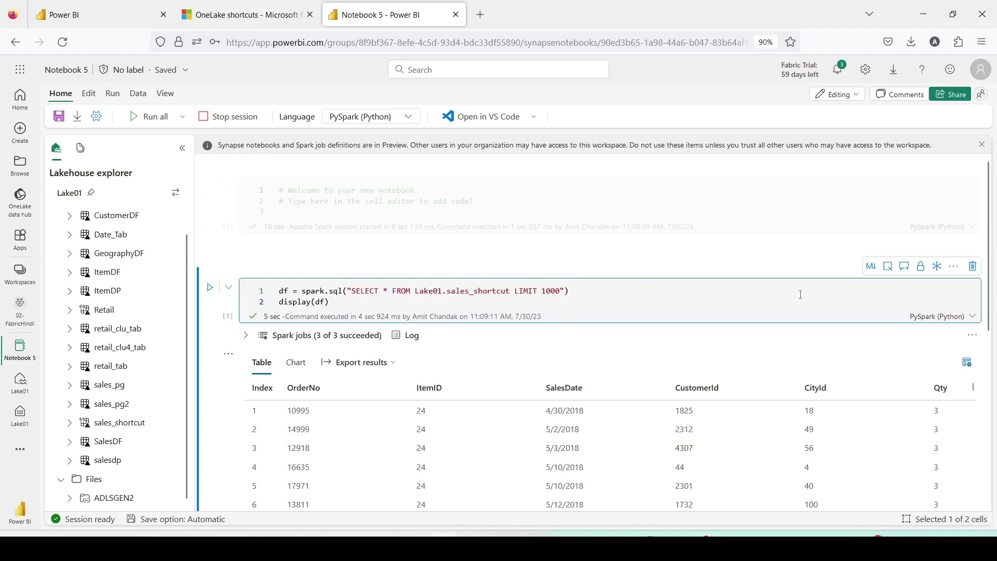
Clear the output of the sales_shortcut query cell and add two empty code cells below it
{"action": "left_click", "coordinate": [889, 268]}
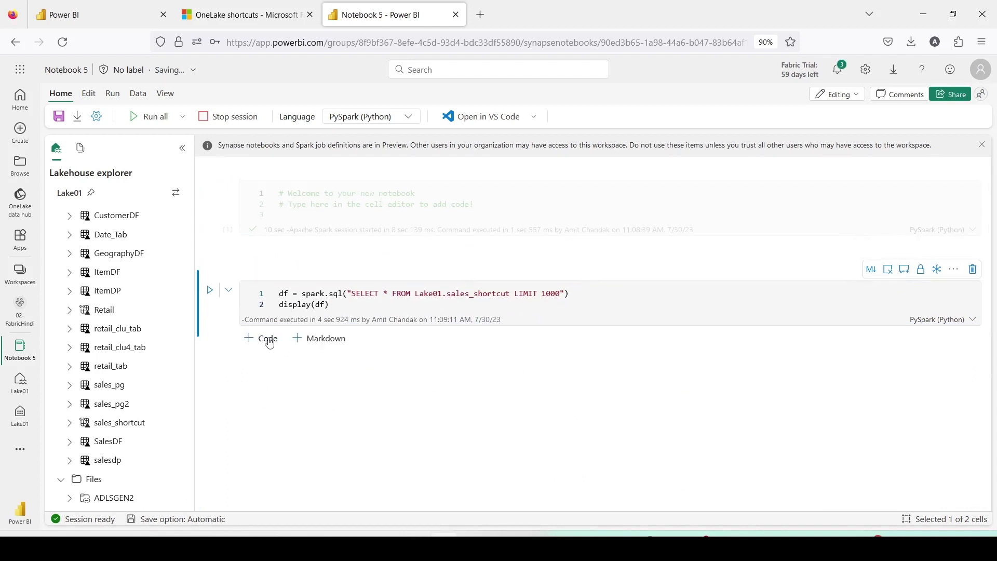
{"action": "left_click", "coordinate": [266, 338]}
{"action": "left_click", "coordinate": [267, 344]}
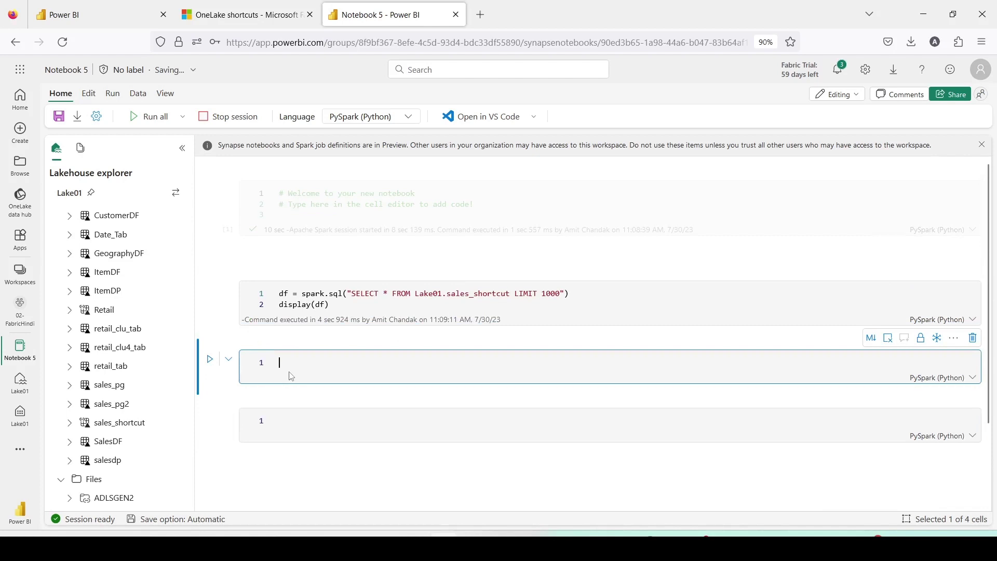
{"action": "scroll", "coordinate": [292, 376], "scroll_direction": "down", "scroll_amount": 1}
{"action": "key", "text": "ctrl+Return"}
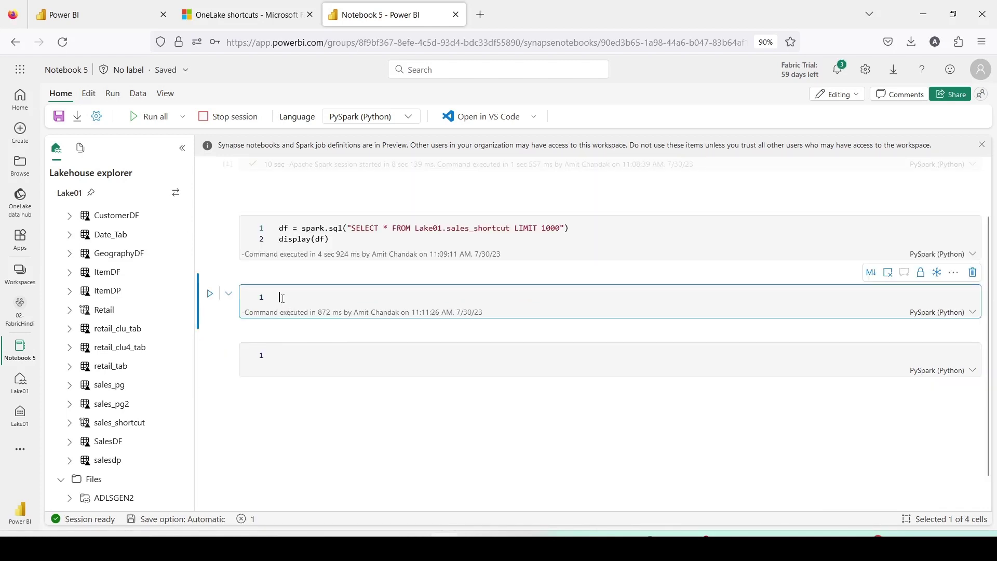
Write a df.write.csv statement with header=True in the first new cell, using the ADLSGEN2 shortcut's relative Spark path as the target
{"action": "type", "text": "df.write.csv(csv_file_path, header=True)"}
{"action": "double_click", "coordinate": [366, 297]}
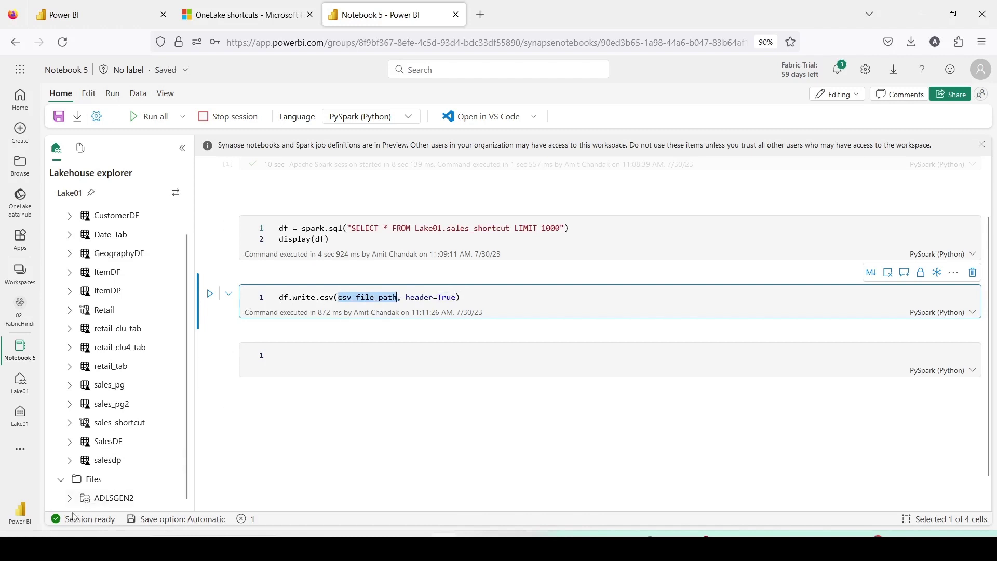
{"action": "left_click", "coordinate": [176, 501]}
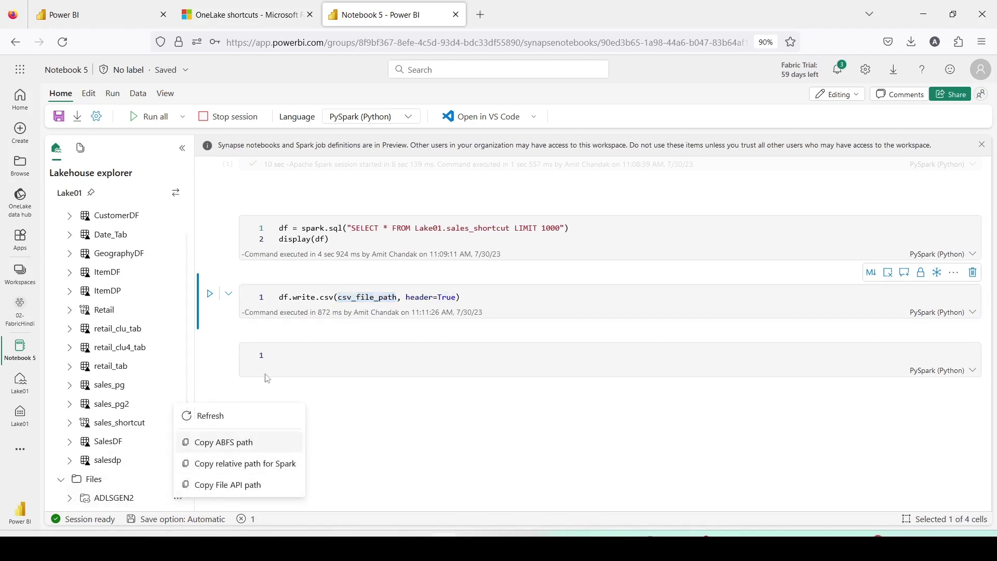
{"action": "double_click", "coordinate": [356, 298]}
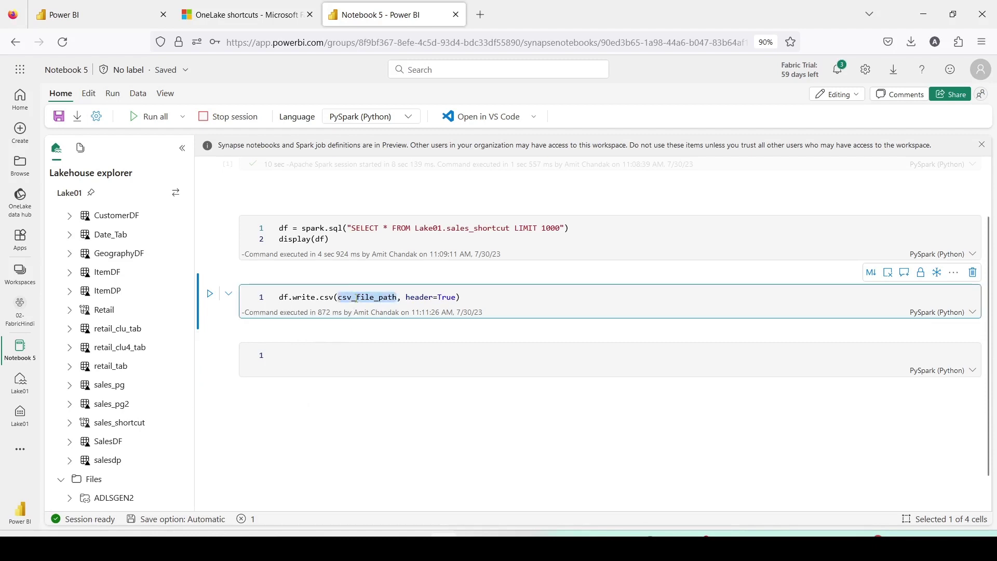
{"action": "type", "text": "\""}
{"action": "left_click", "coordinate": [343, 296]}
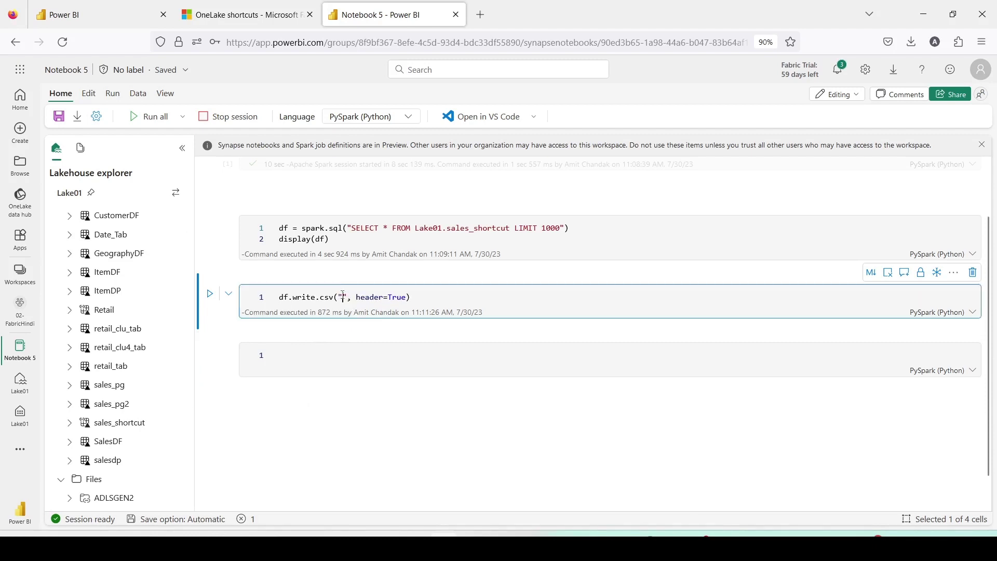
{"action": "key", "text": "ctrl+v"}
Complete the output path as Files/ADLSGEN2/retailshortcut.csv and run the cell to export the dataframe
{"action": "type", "text": "/"}
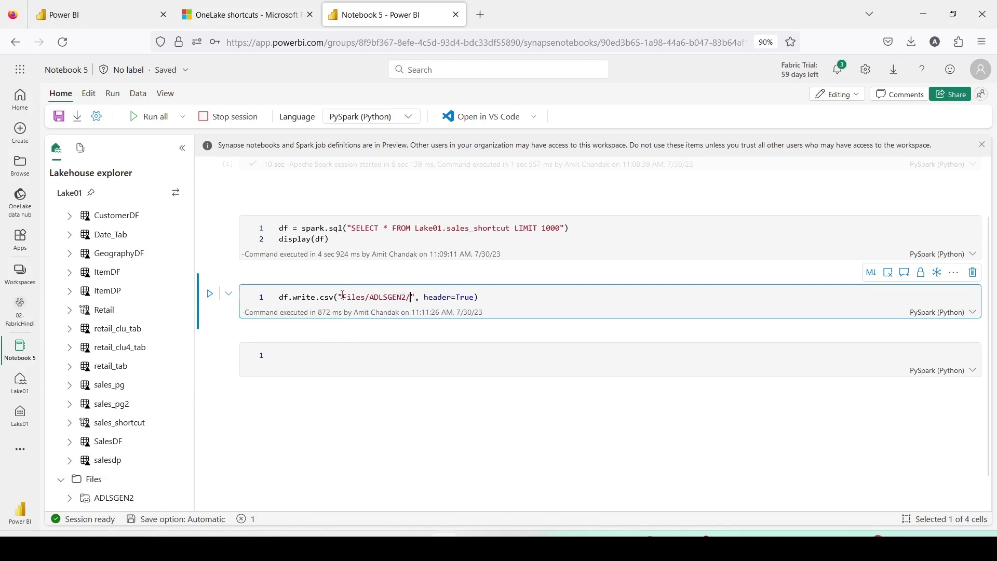
{"action": "type", "text": "retail"}
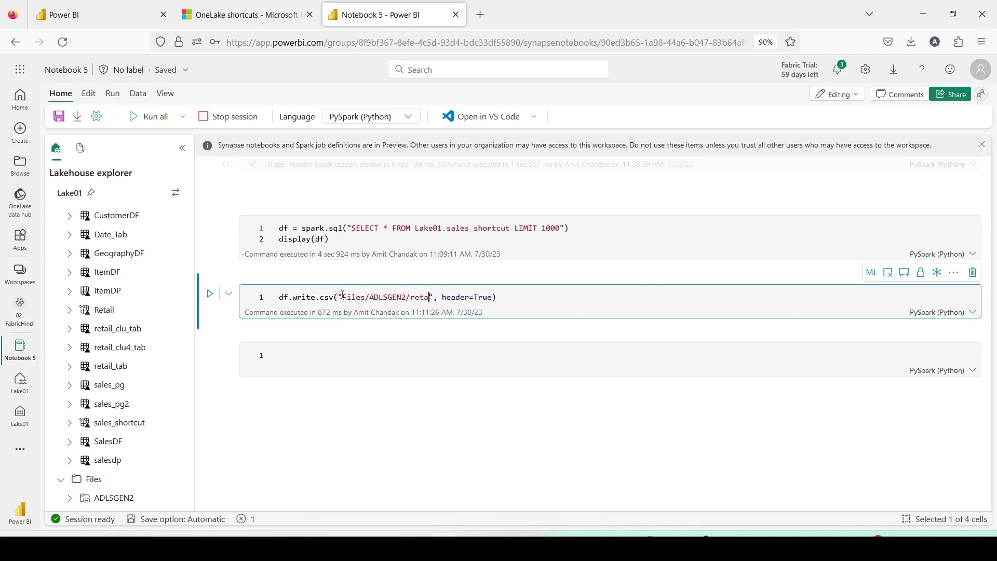
{"action": "type", "text": "shortcut.csv"}
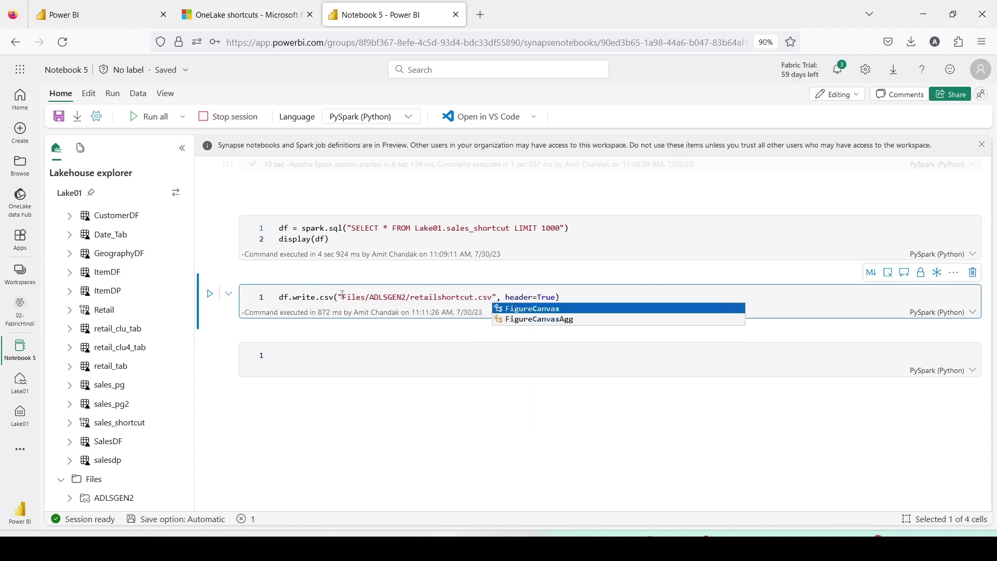
{"action": "left_click", "coordinate": [570, 294]}
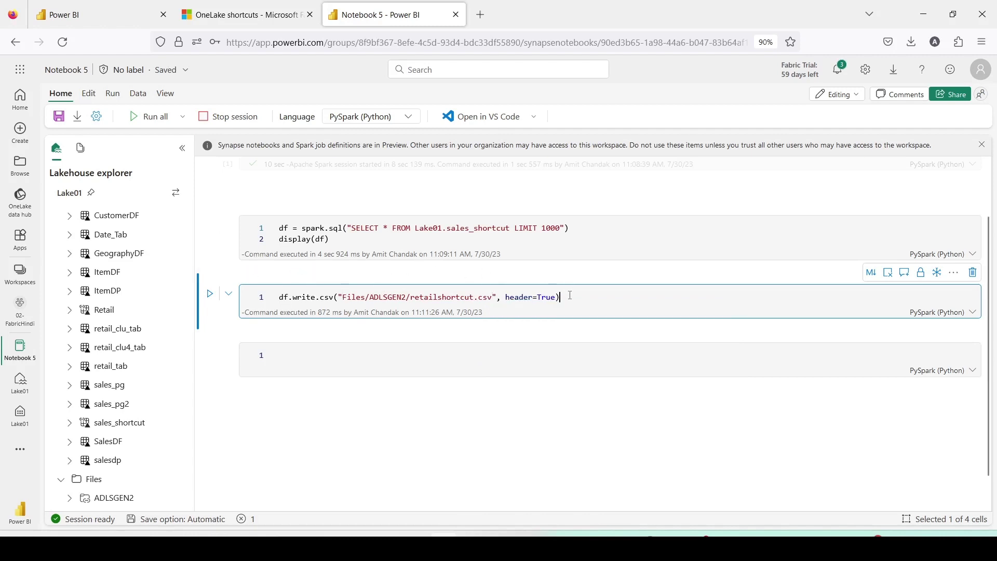
{"action": "left_click", "coordinate": [206, 293]}
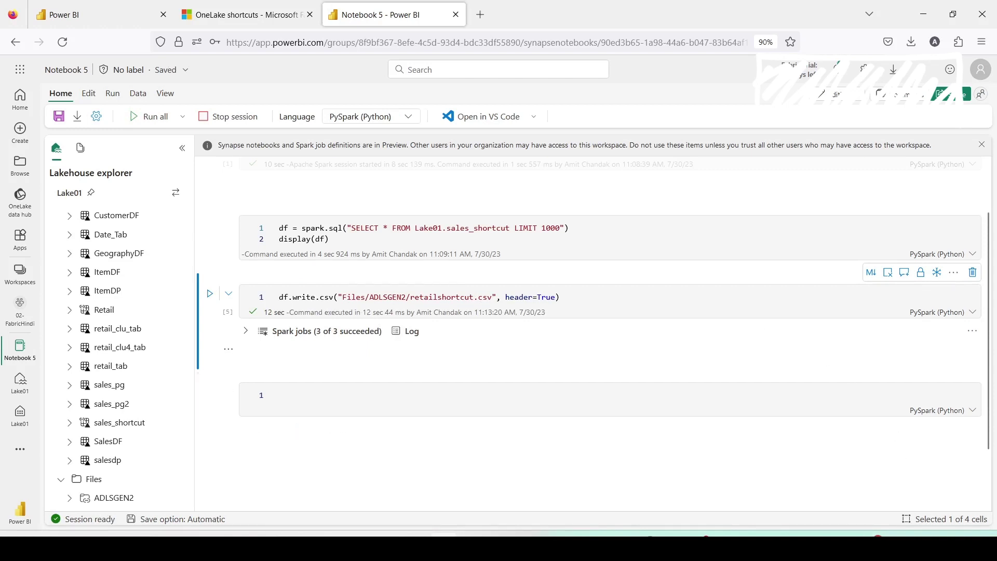
Switch to the Azure portal and examine the retailshortcut.csv folder and its part file's properties in the demoamit container
{"action": "key", "text": "alt+Tab"}
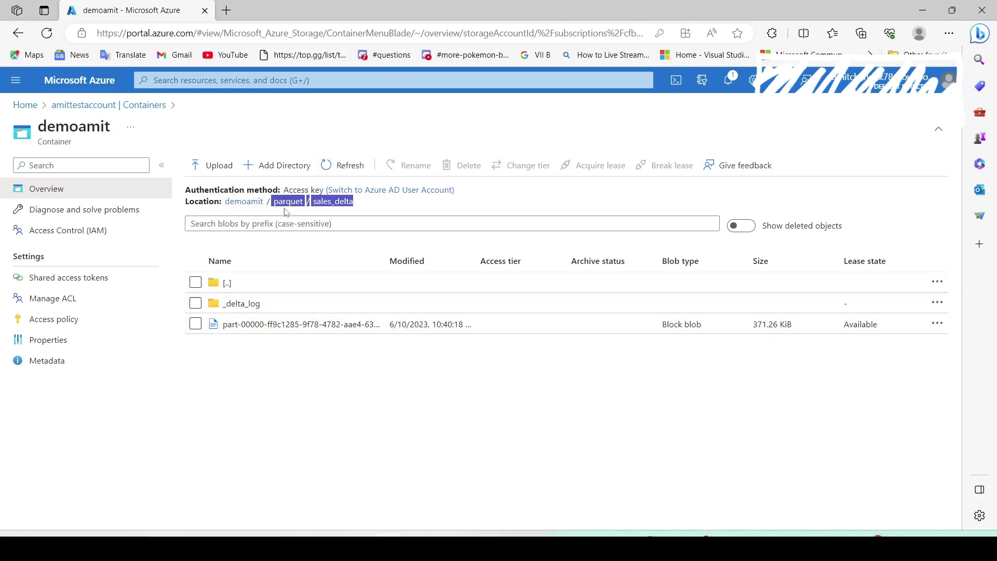
{"action": "left_click", "coordinate": [252, 204]}
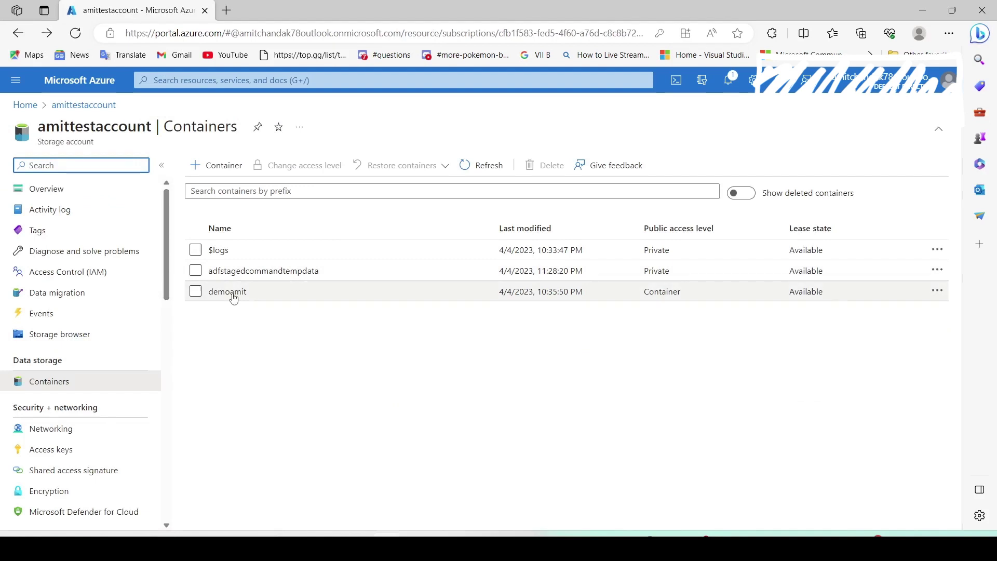
{"action": "left_click", "coordinate": [231, 291]}
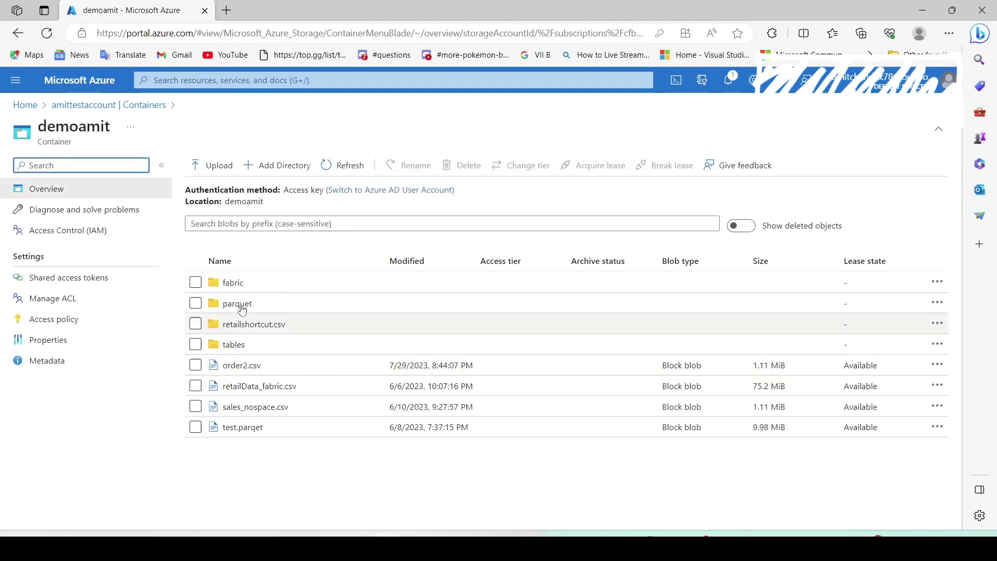
{"action": "left_click", "coordinate": [251, 328]}
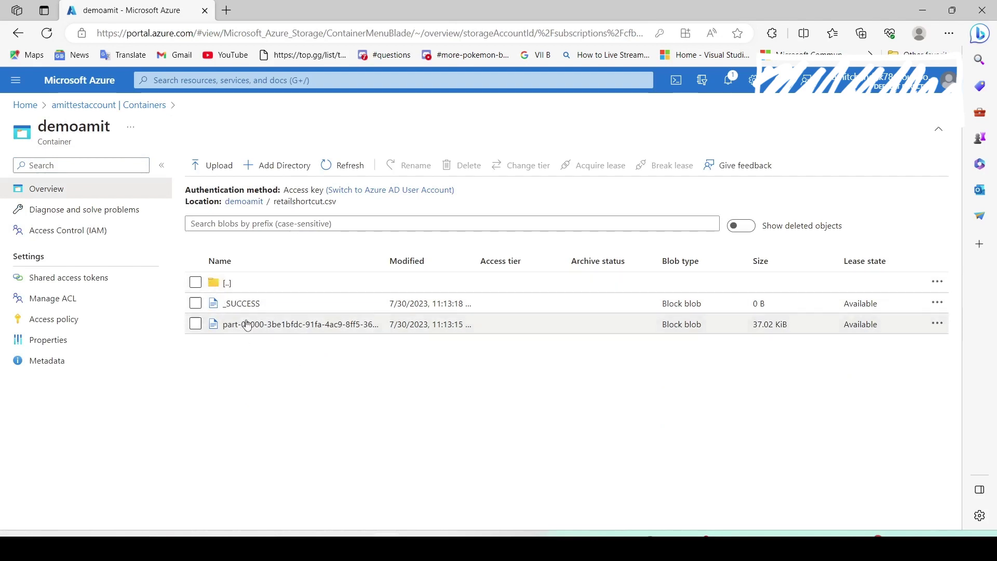
{"action": "left_click", "coordinate": [247, 325]}
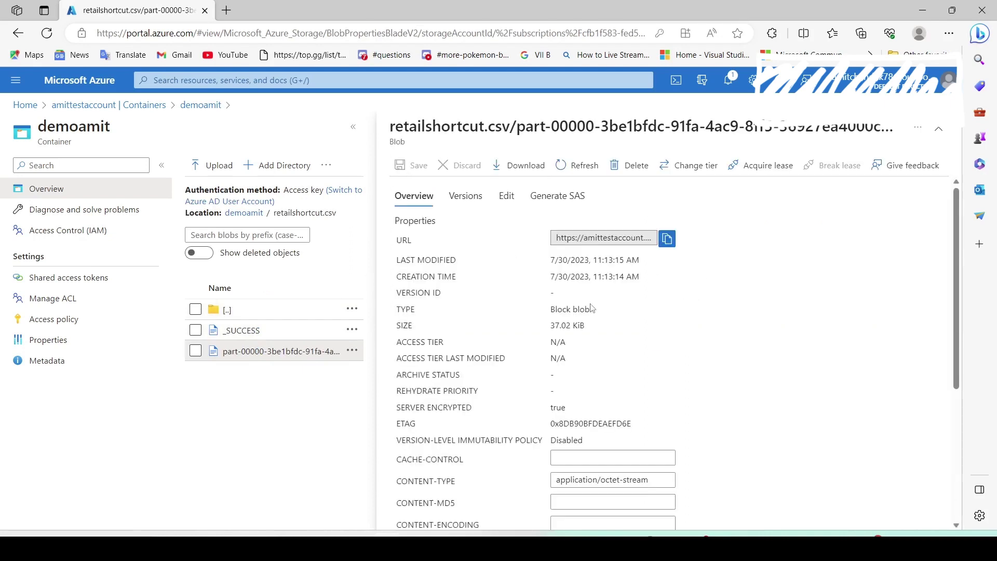
{"action": "scroll", "coordinate": [591, 308], "scroll_direction": "down", "scroll_amount": 1}
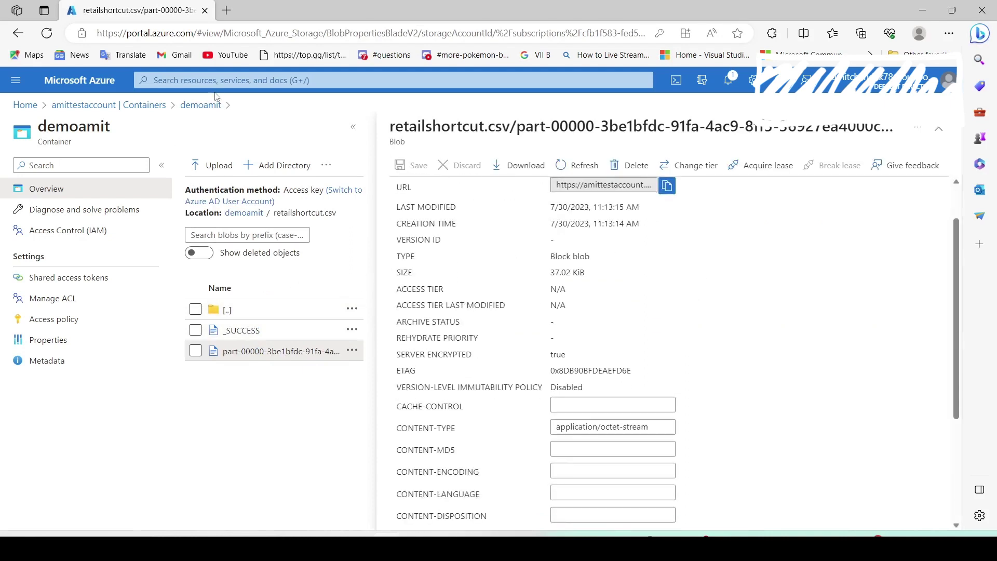
{"action": "left_click", "coordinate": [201, 105]}
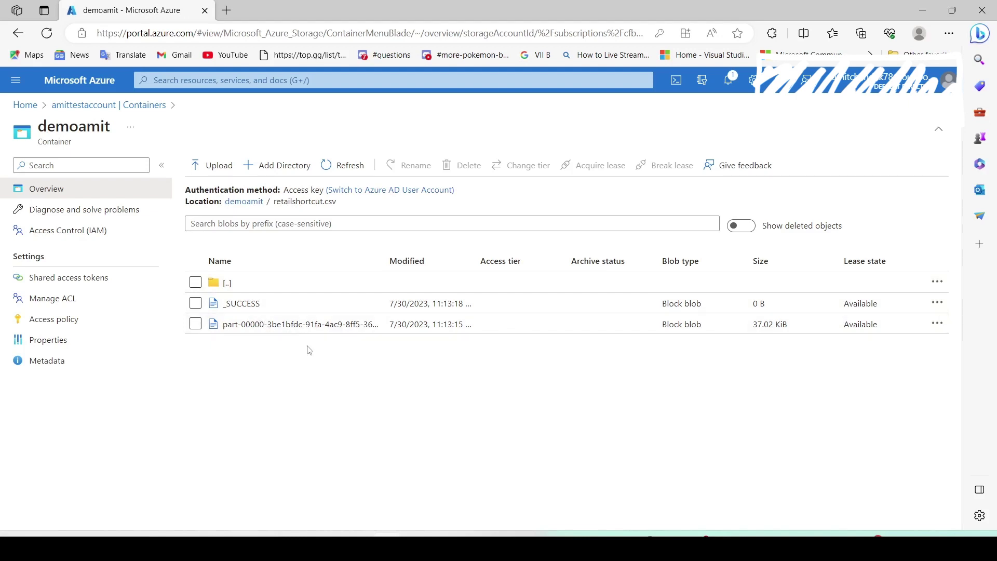
{"action": "key", "text": "alt+Left"}
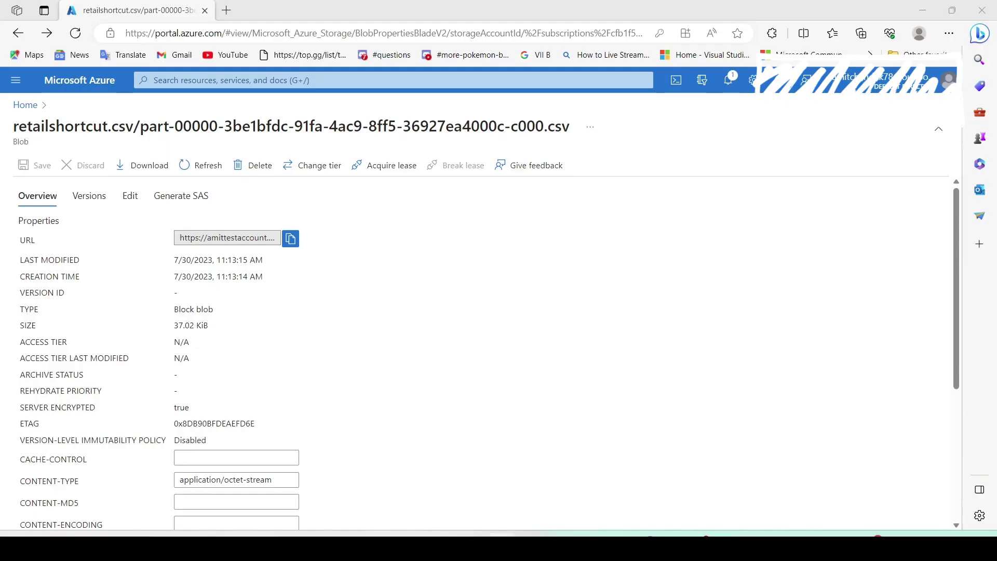
Return to Notebook 5 in Power BI and stop its Spark session
{"action": "key", "text": "alt+Tab"}
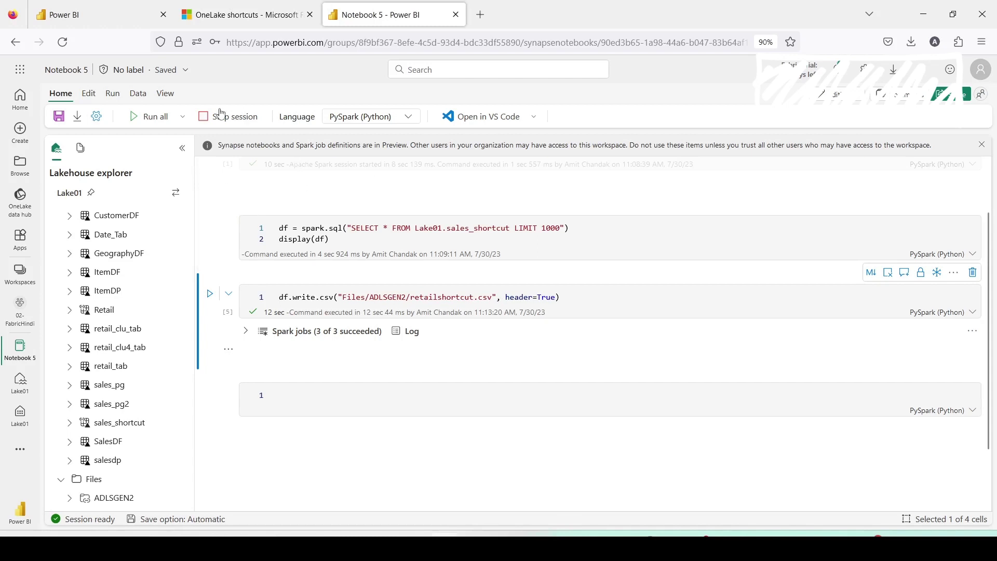
{"action": "left_click", "coordinate": [242, 122]}
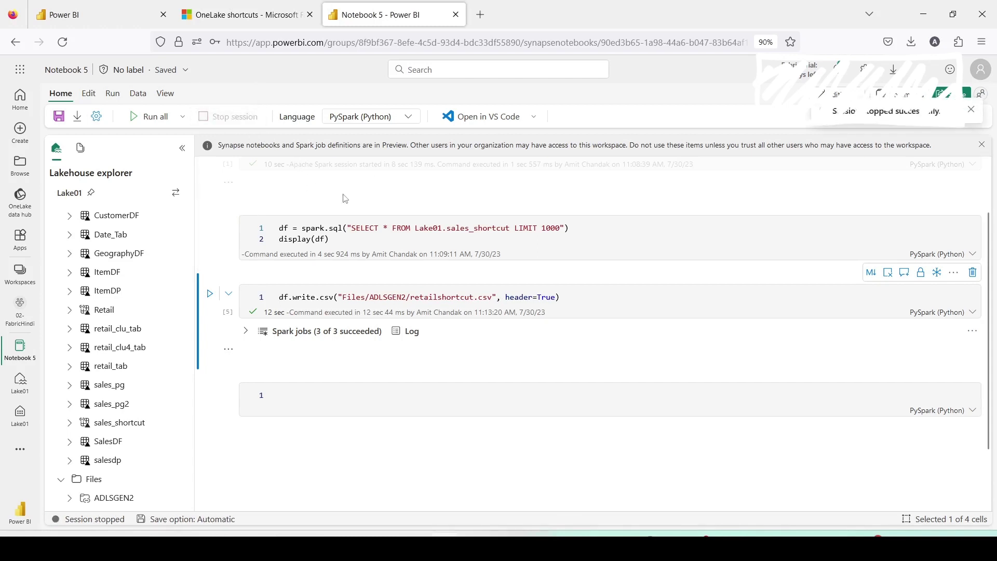